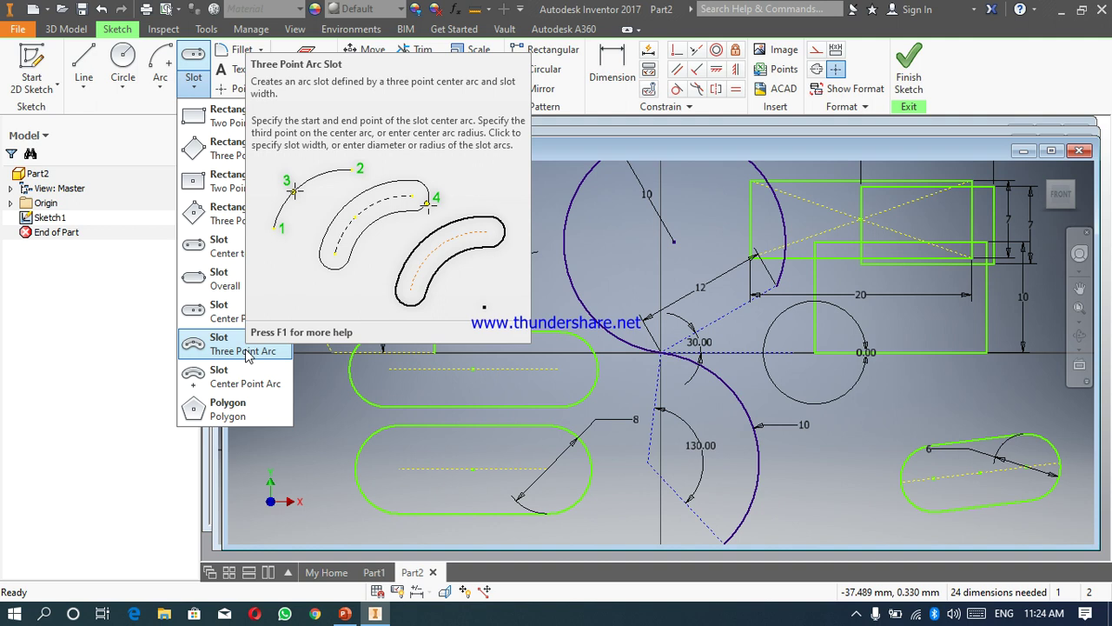
- Sketch a three-point arc slot left of the 6 mm slot, endpoints about 8.5 mm apart, centre radius about 4.4 mm, width about 4.2 mm
click(243, 351)
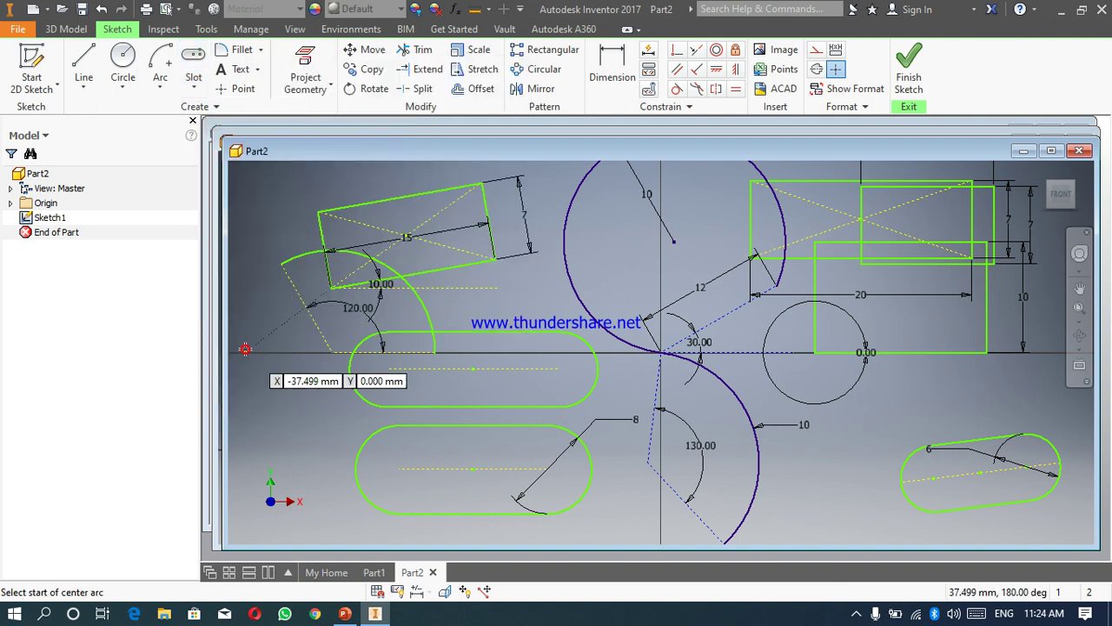
click(781, 466)
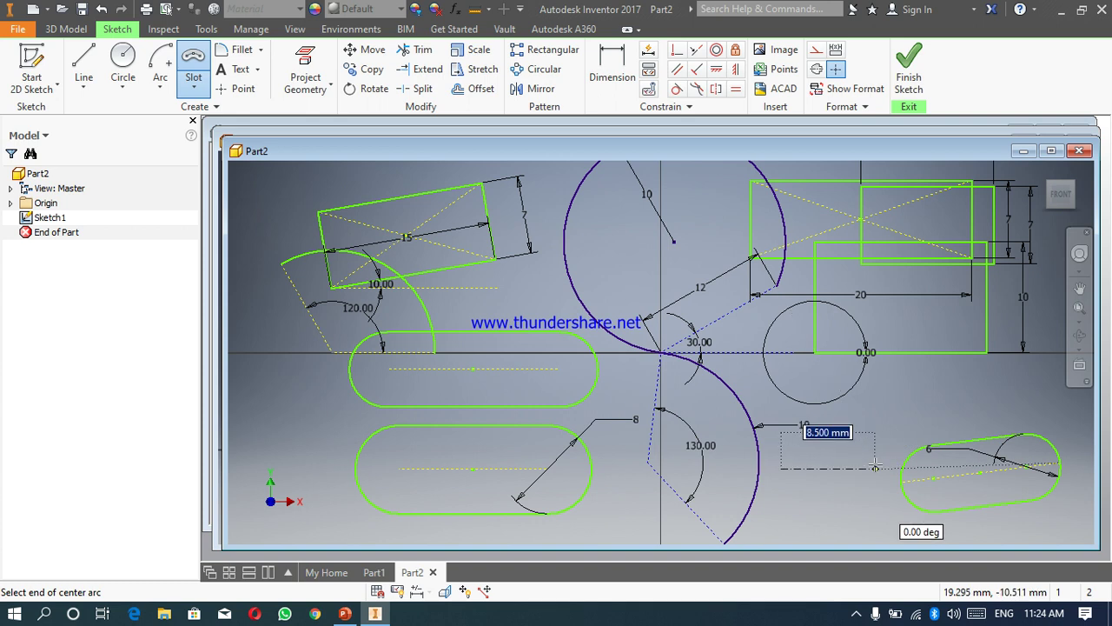
click(875, 467)
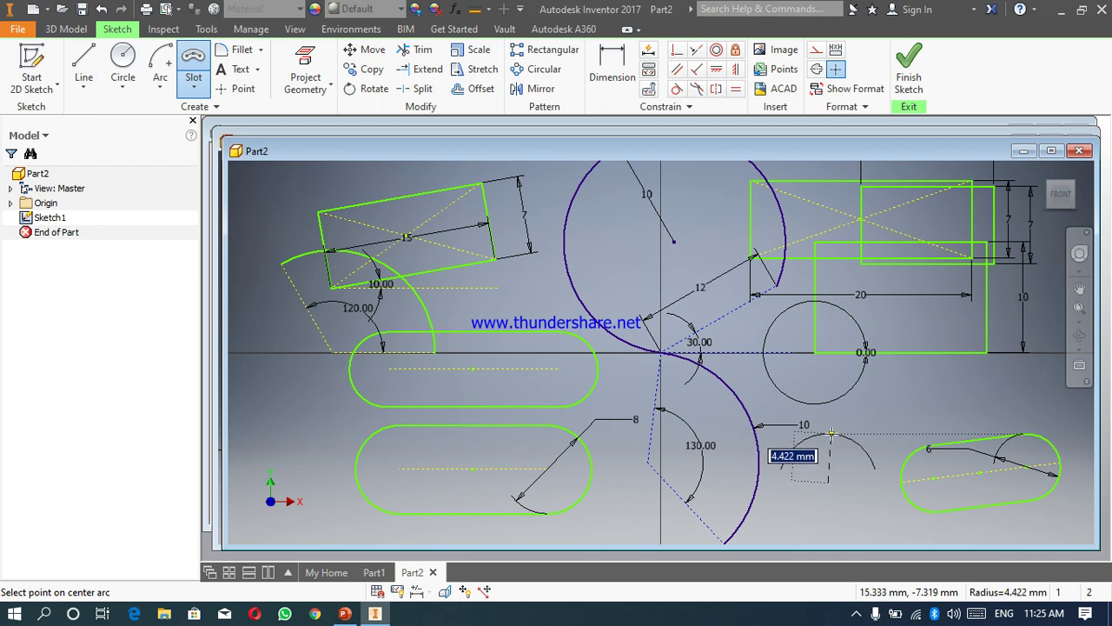
click(832, 432)
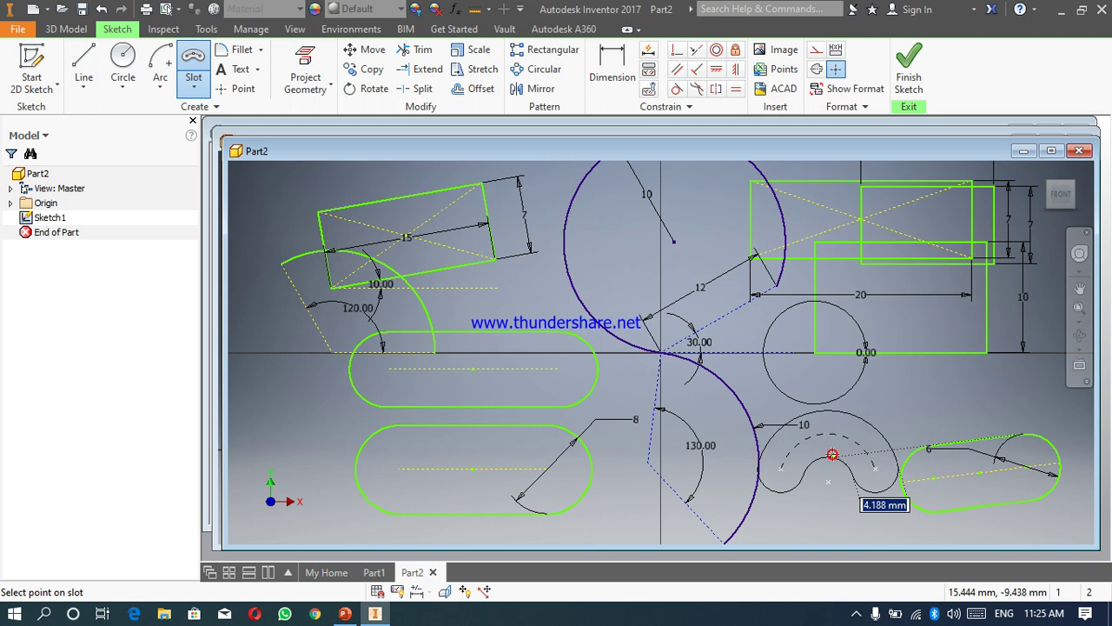
click(830, 456)
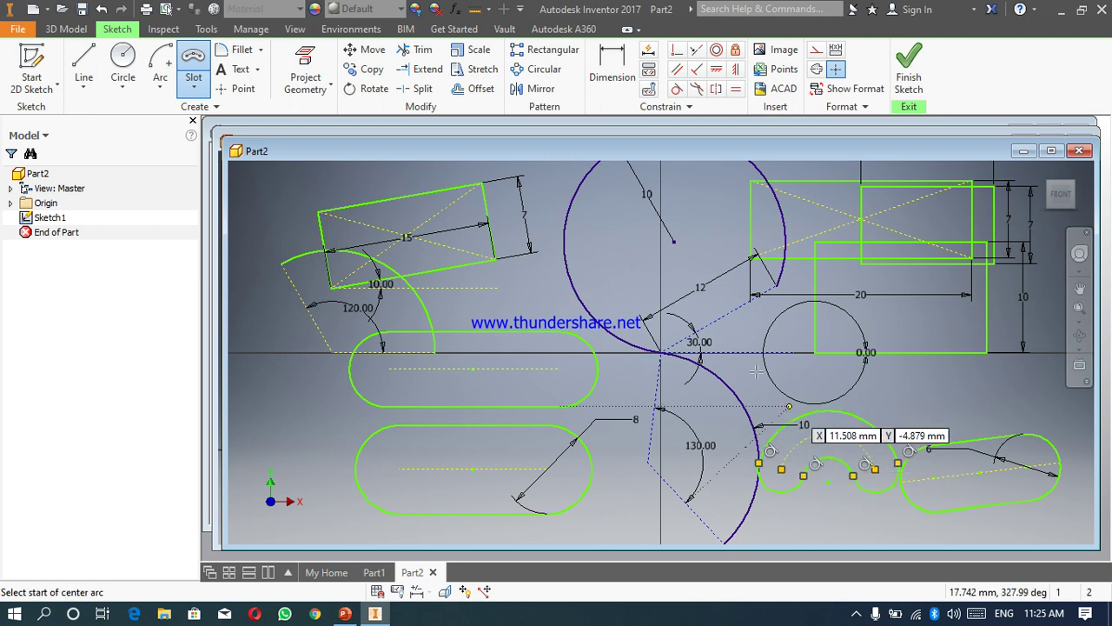
- Sketch an inscribed eight-sided polygon in the empty area left of the horizontal slots
click(193, 87)
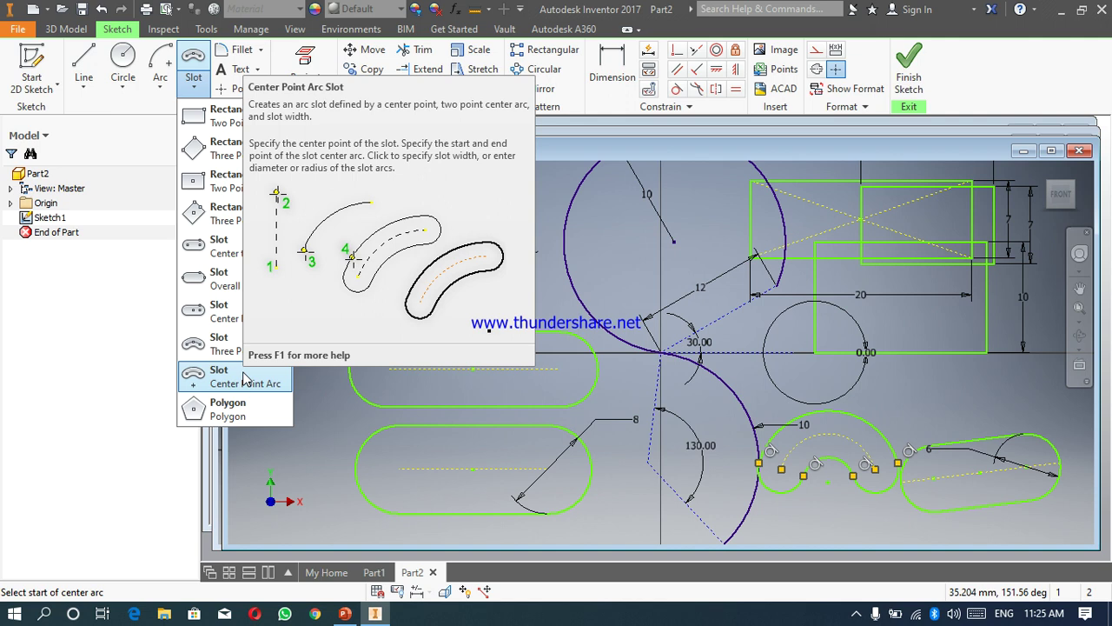
click(217, 410)
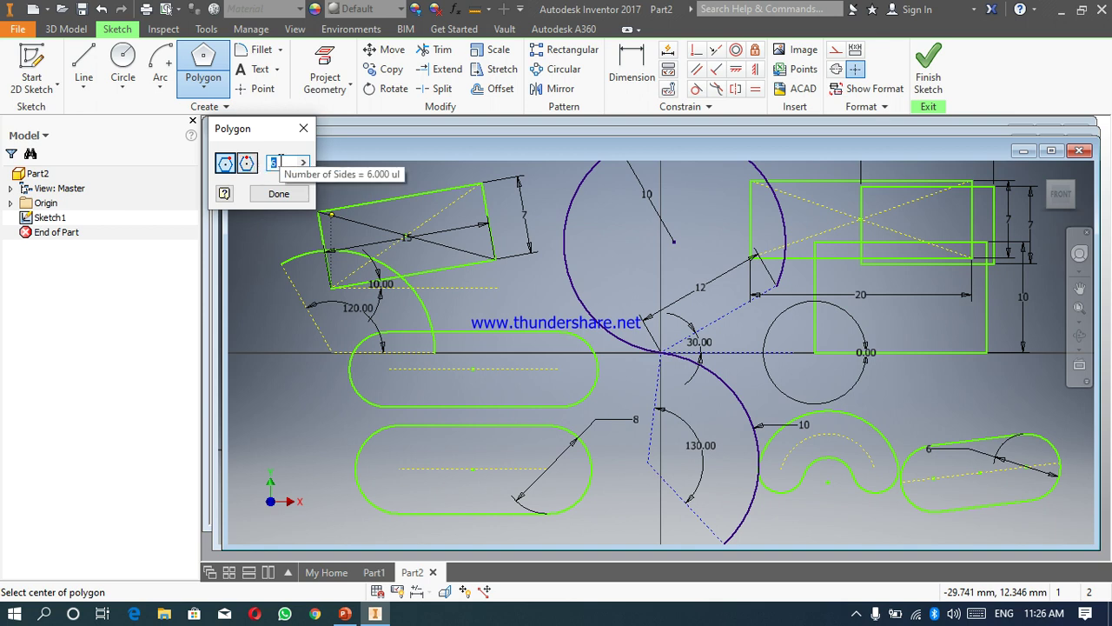
key(BackSpace)
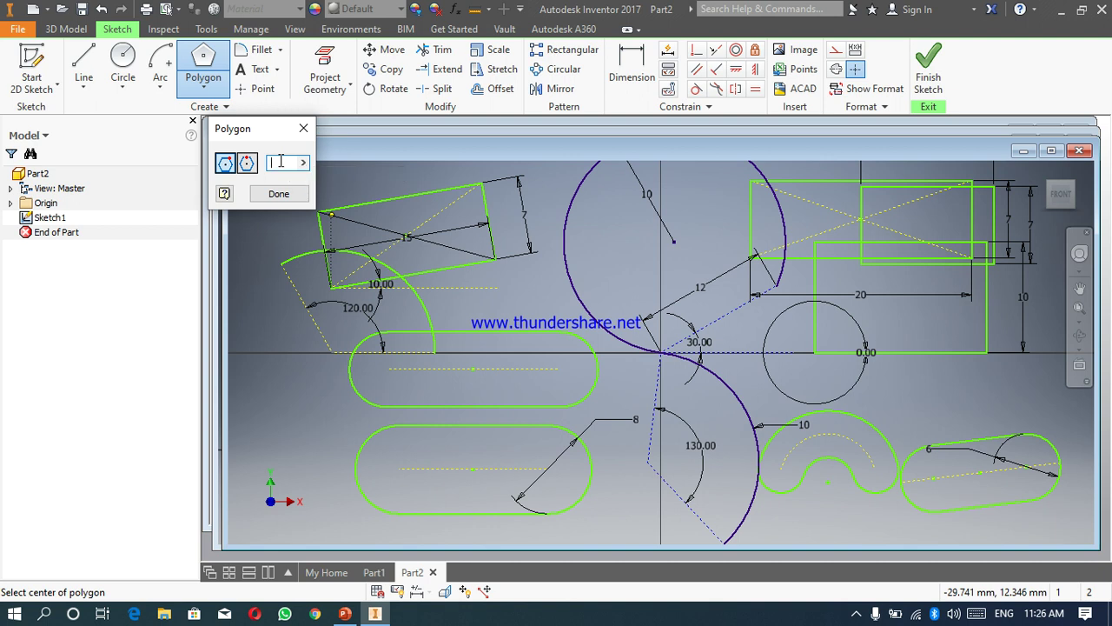
text(8)
click(225, 165)
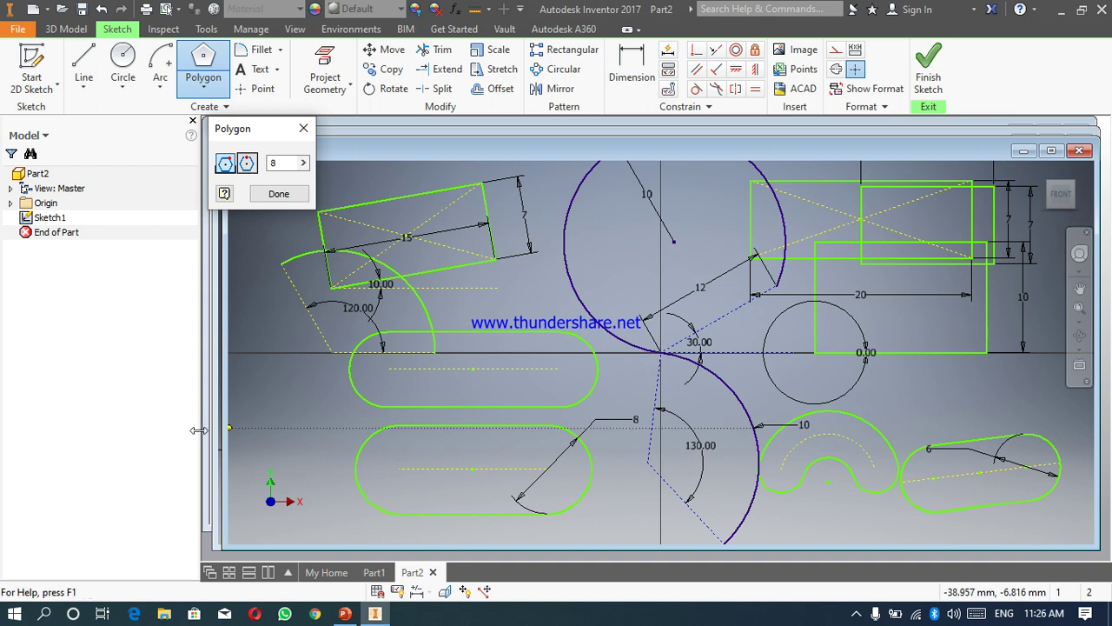
click(268, 409)
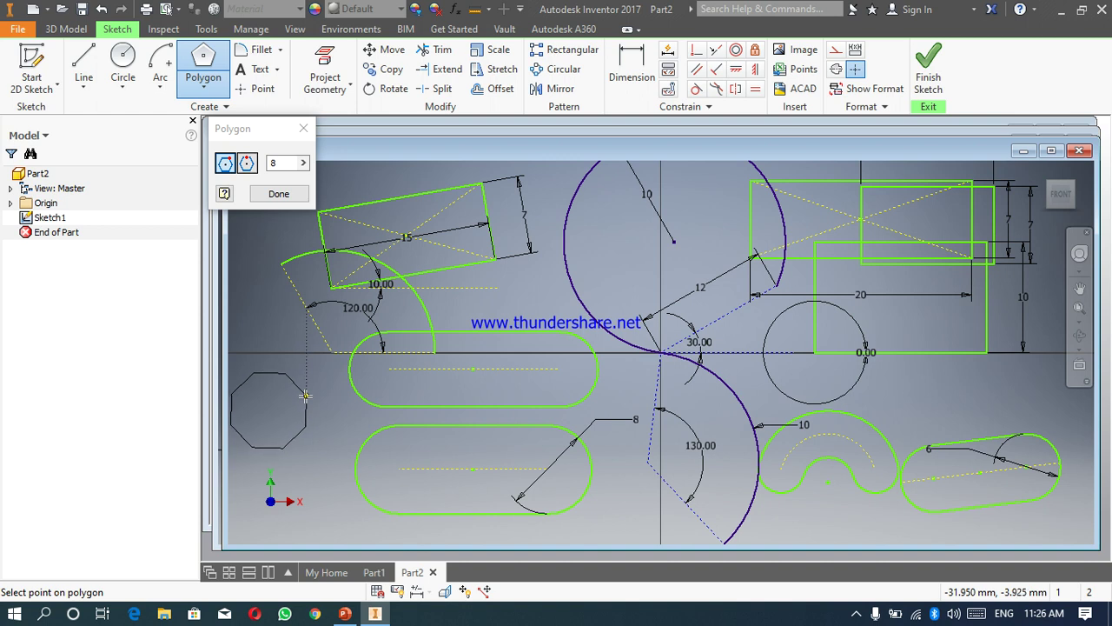
click(304, 397)
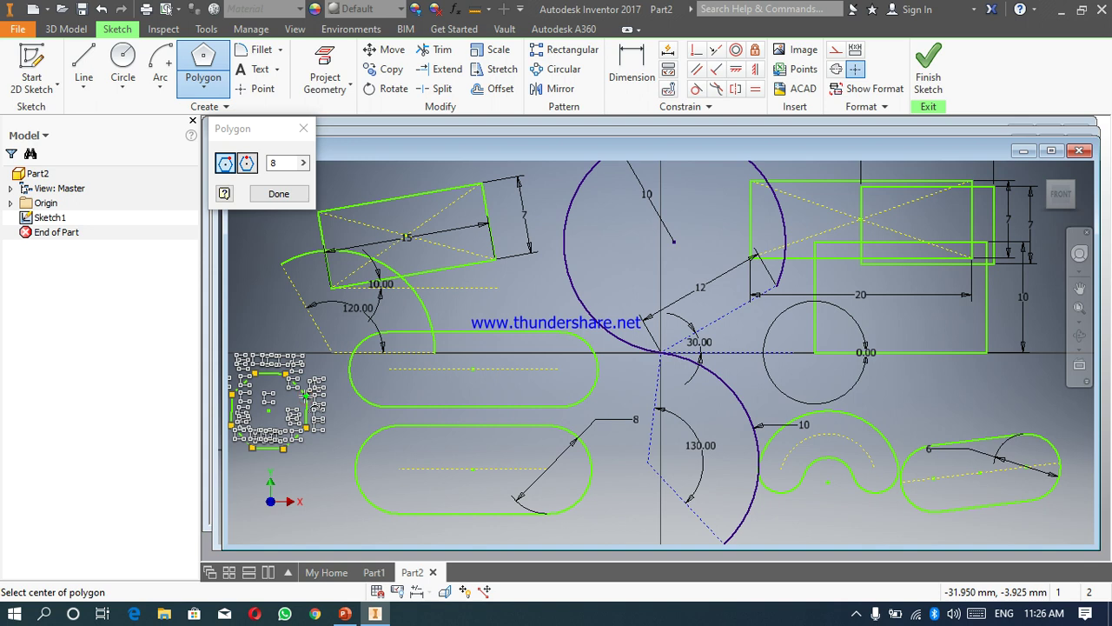
click(279, 195)
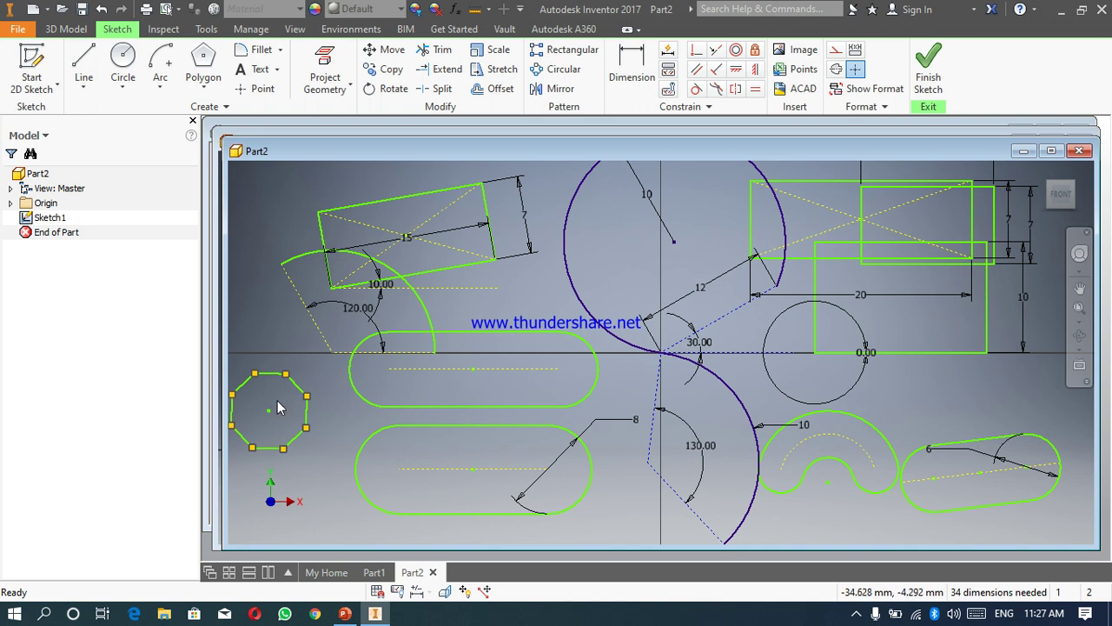
- Sketch a larger circumscribed eight-sided polygon in the empty area below the arc slot
click(211, 78)
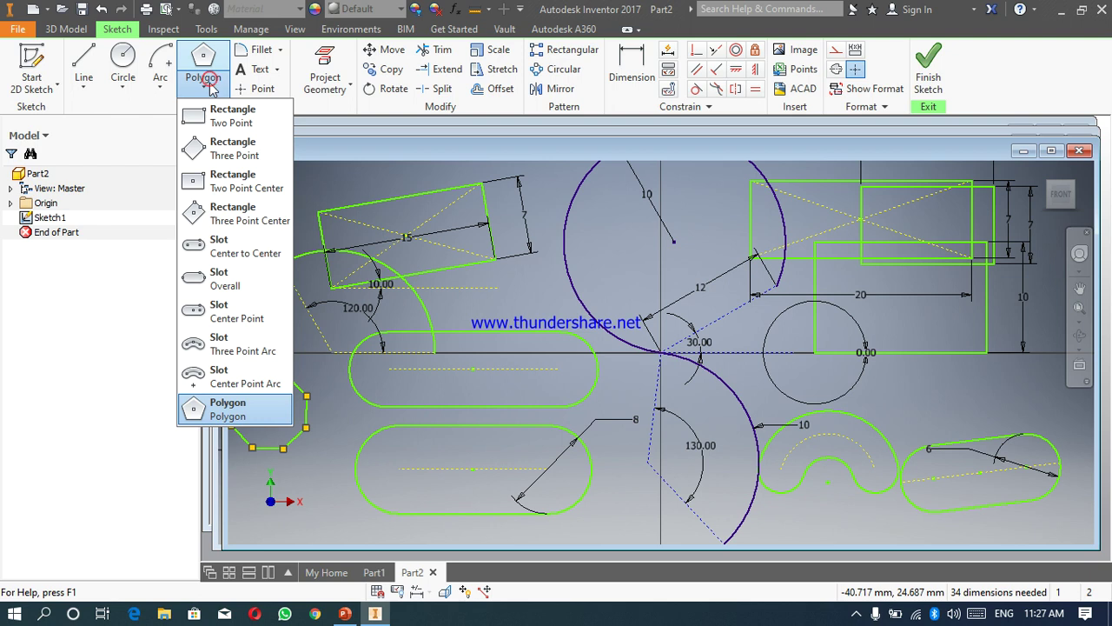
click(205, 421)
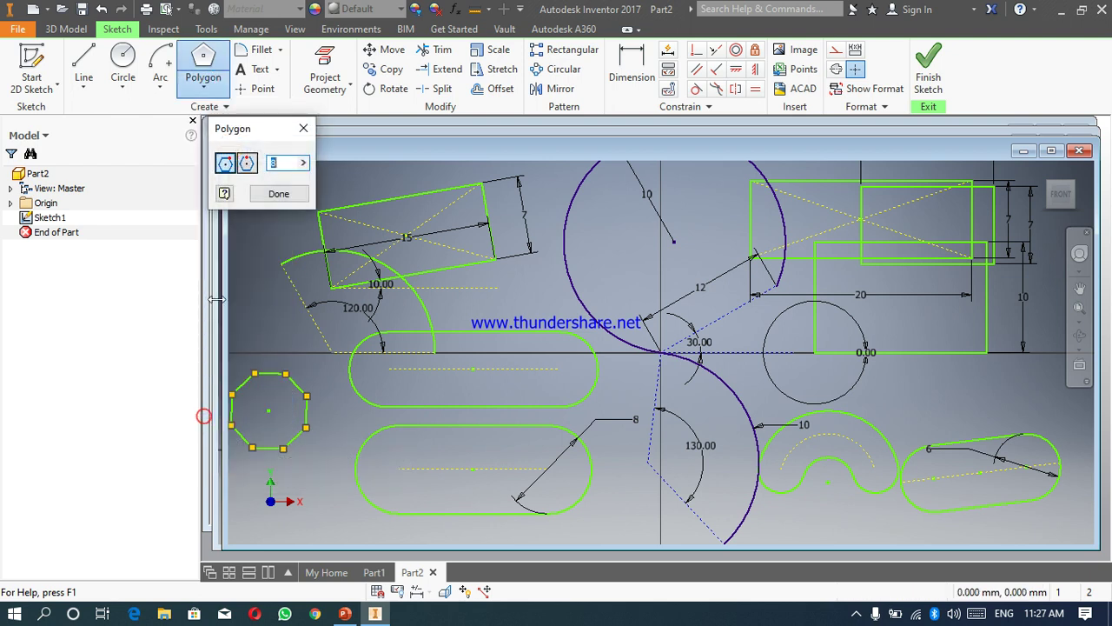
click(248, 164)
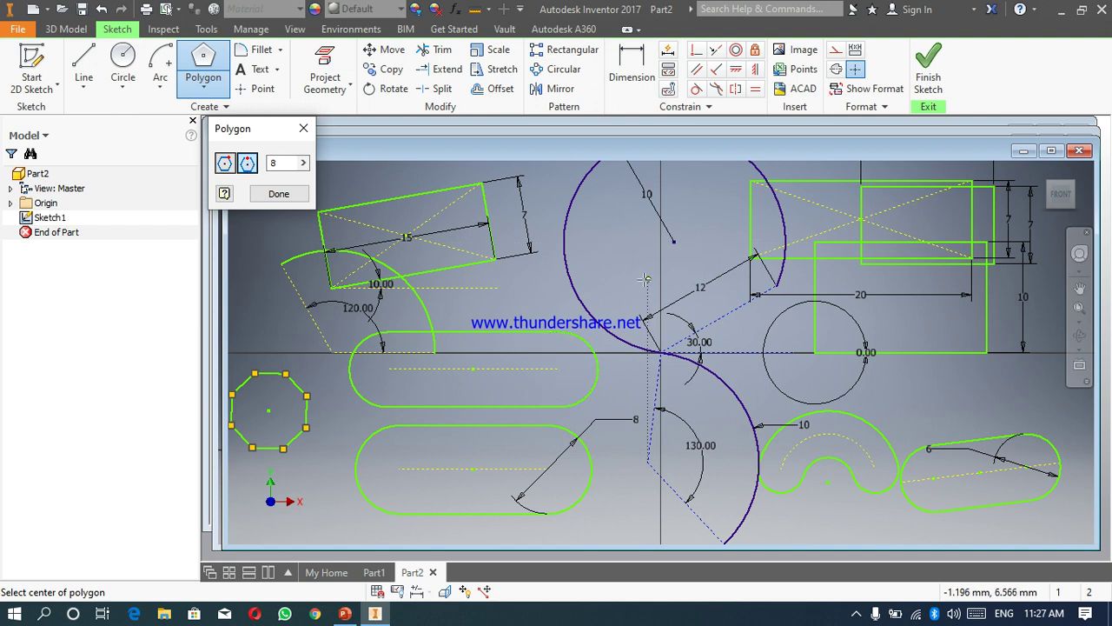
click(1080, 288)
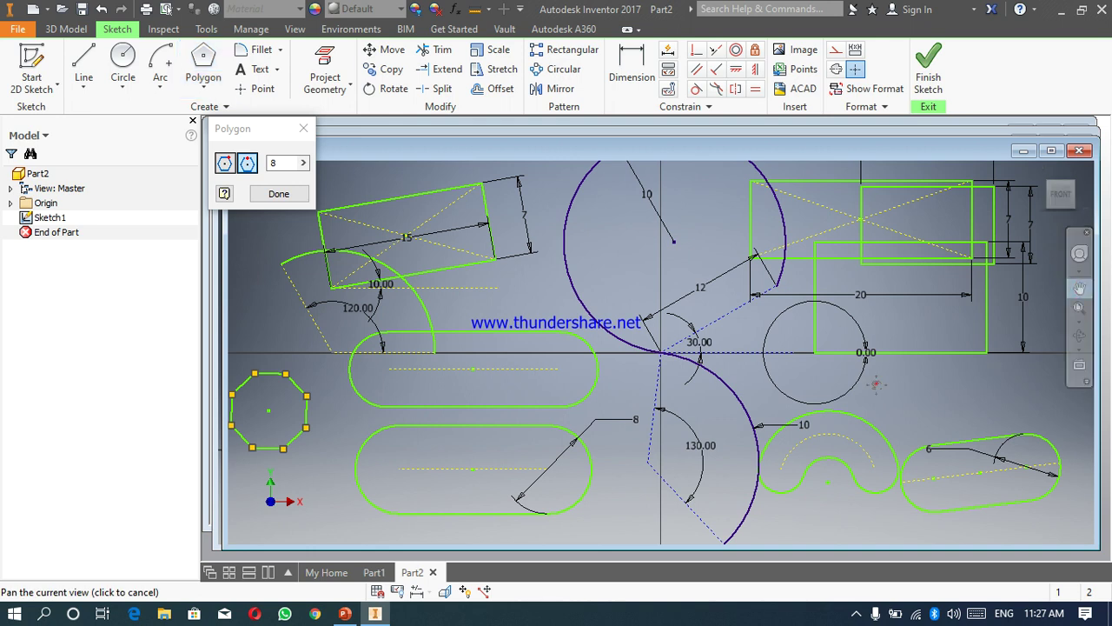
drag(874, 385, 866, 208)
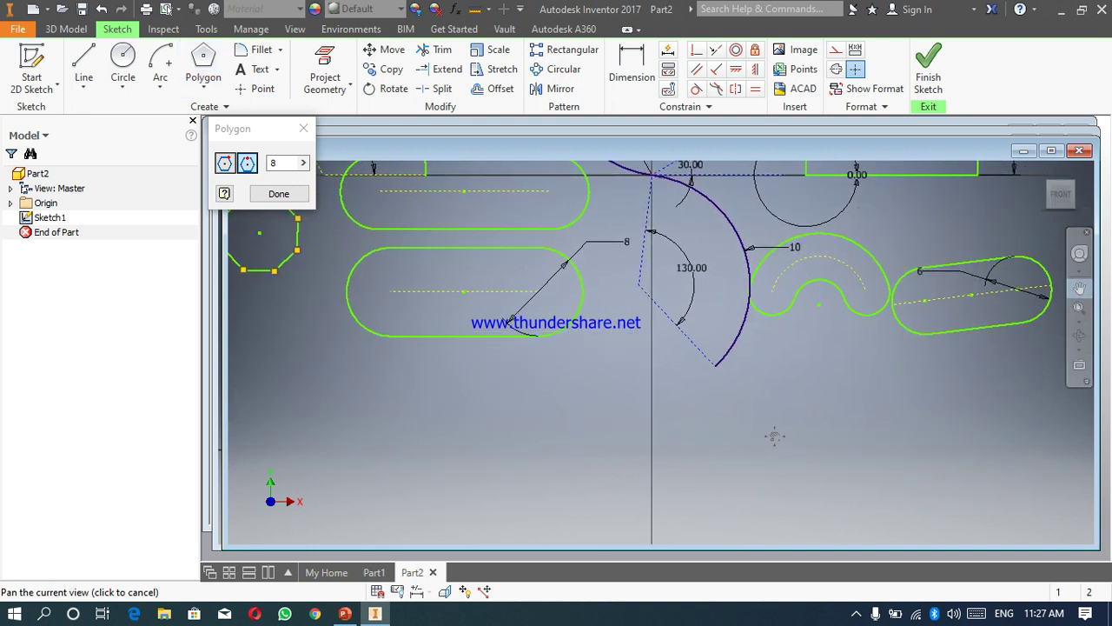
key(Escape)
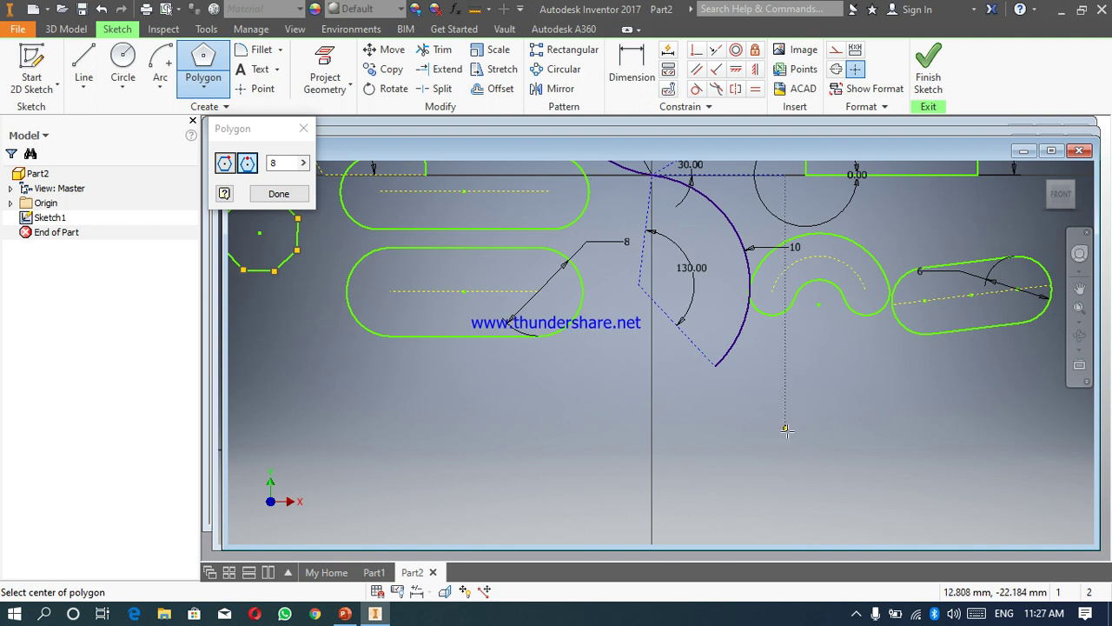
click(770, 466)
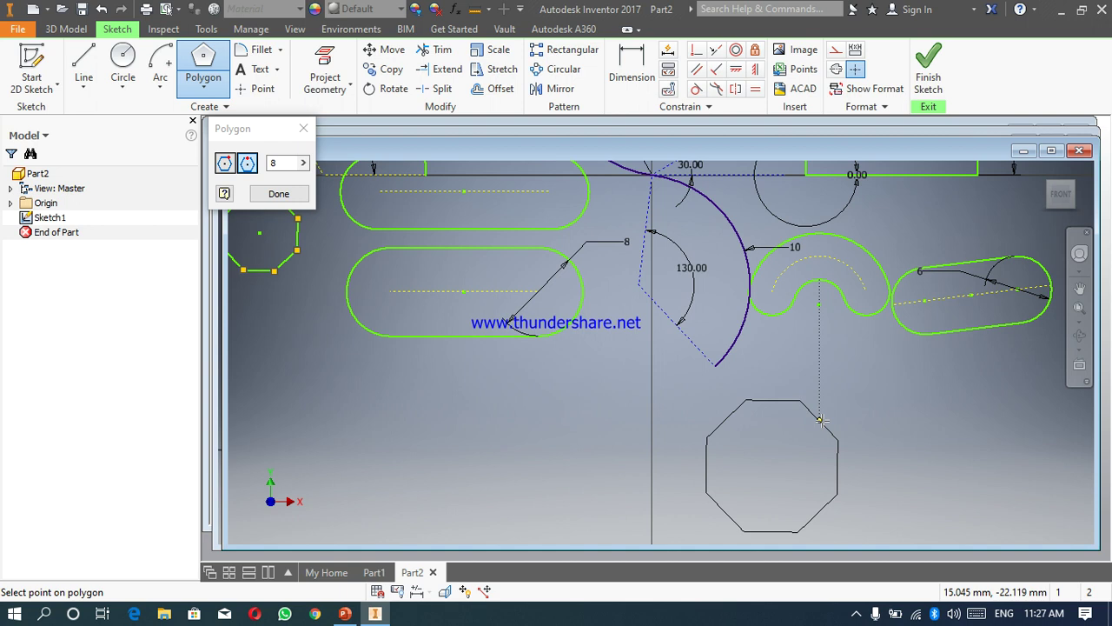
click(820, 420)
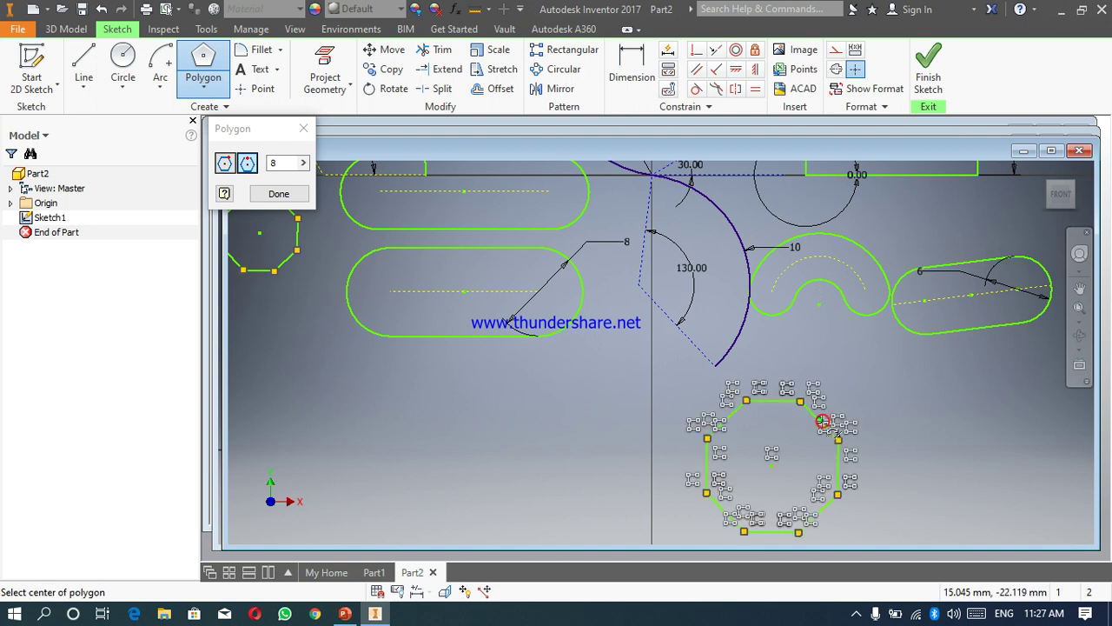
click(279, 194)
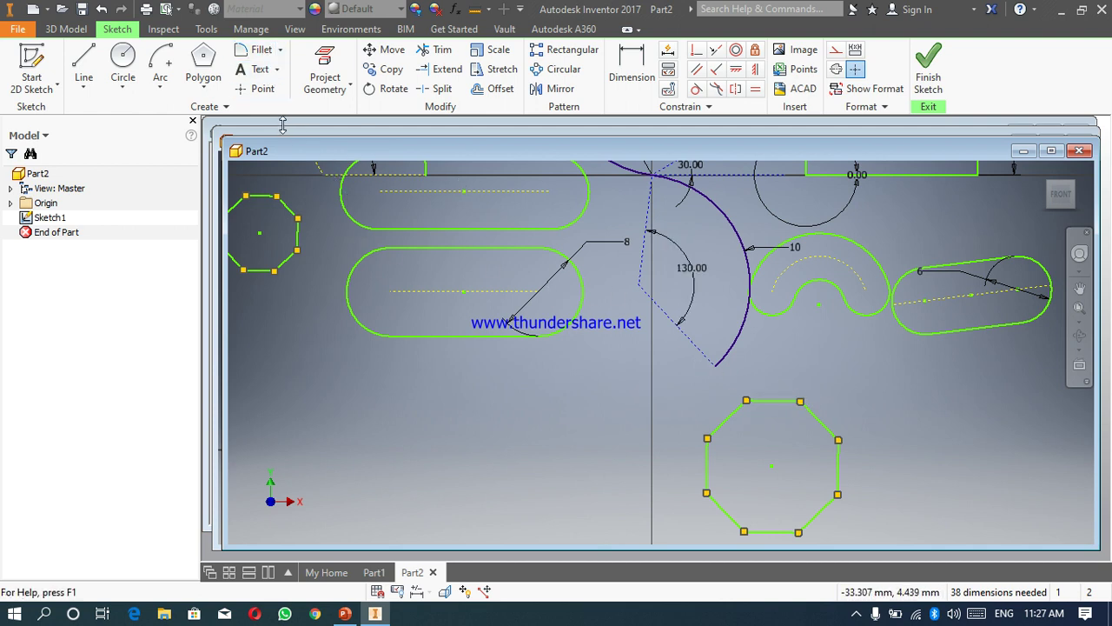
- Fillet the upper-left corner of the larger octagon, between its top and upper-left edges, with a 4 mm radius, and turn off equal radii
click(280, 50)
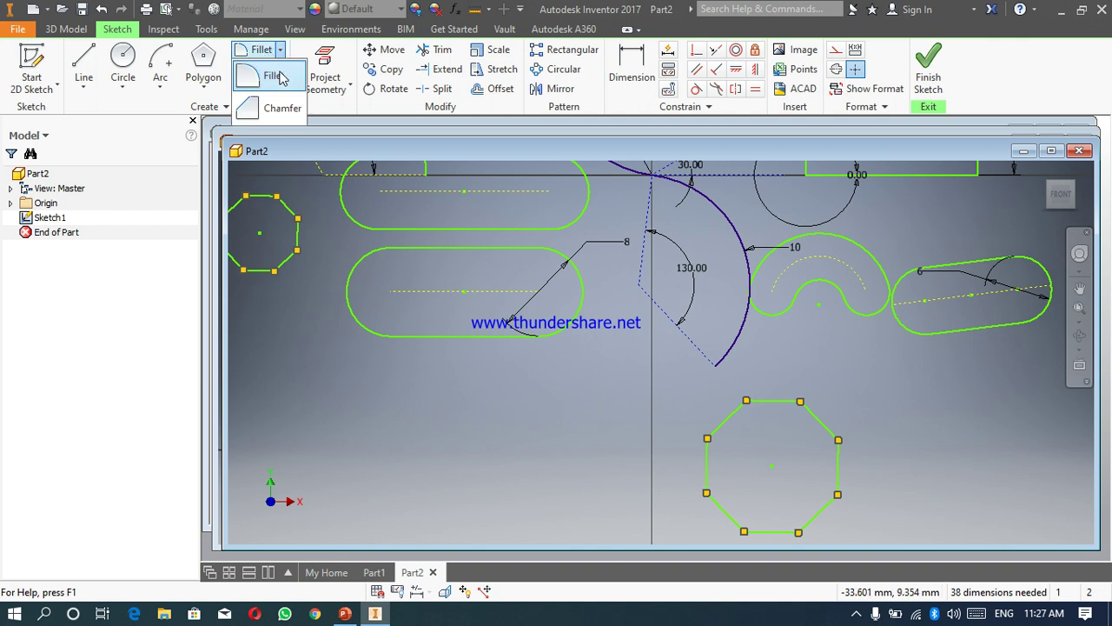
click(279, 78)
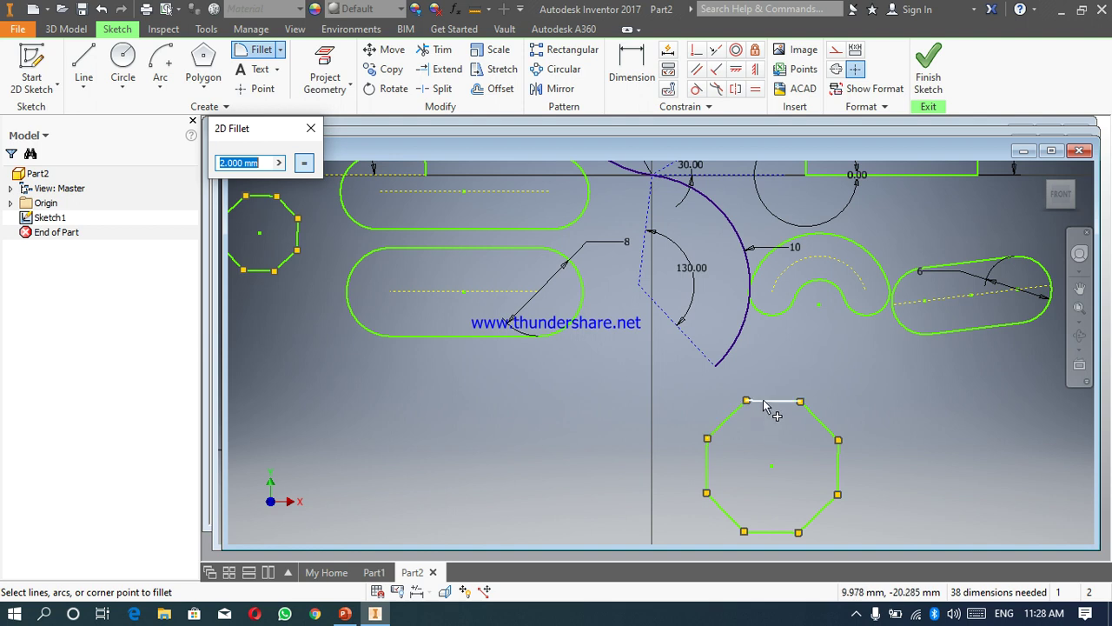
click(764, 402)
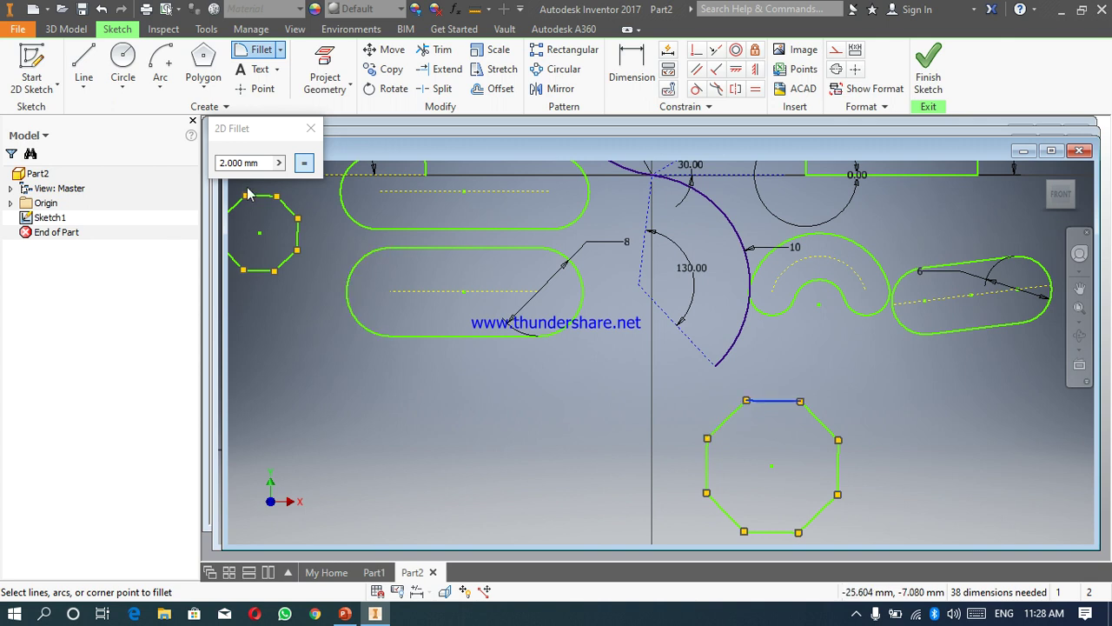
click(221, 162)
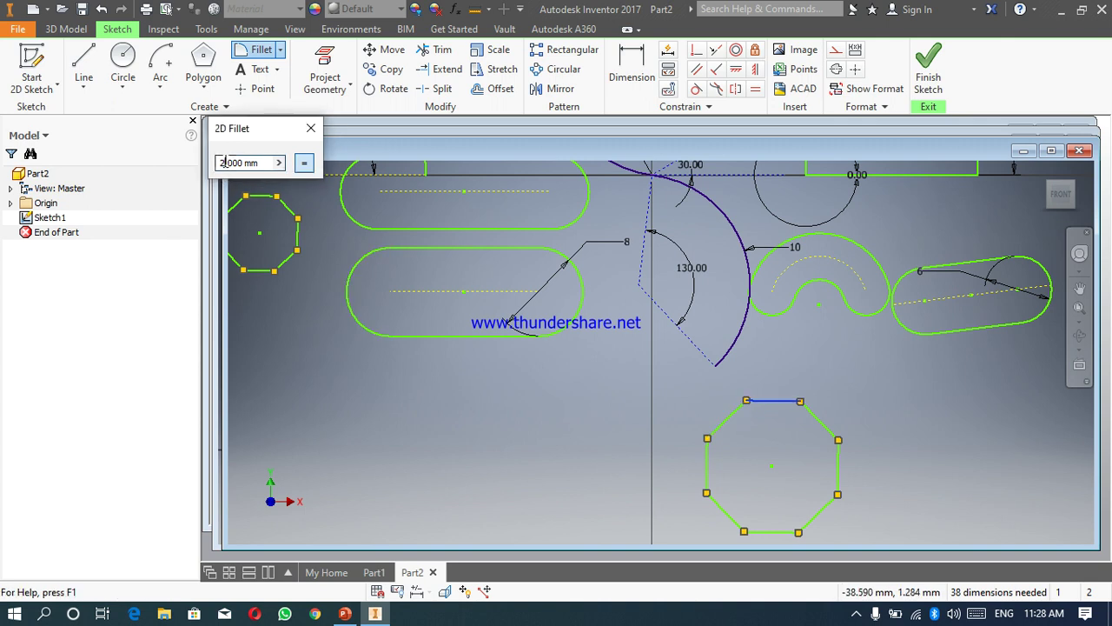
key(BackSpace)
text(4)
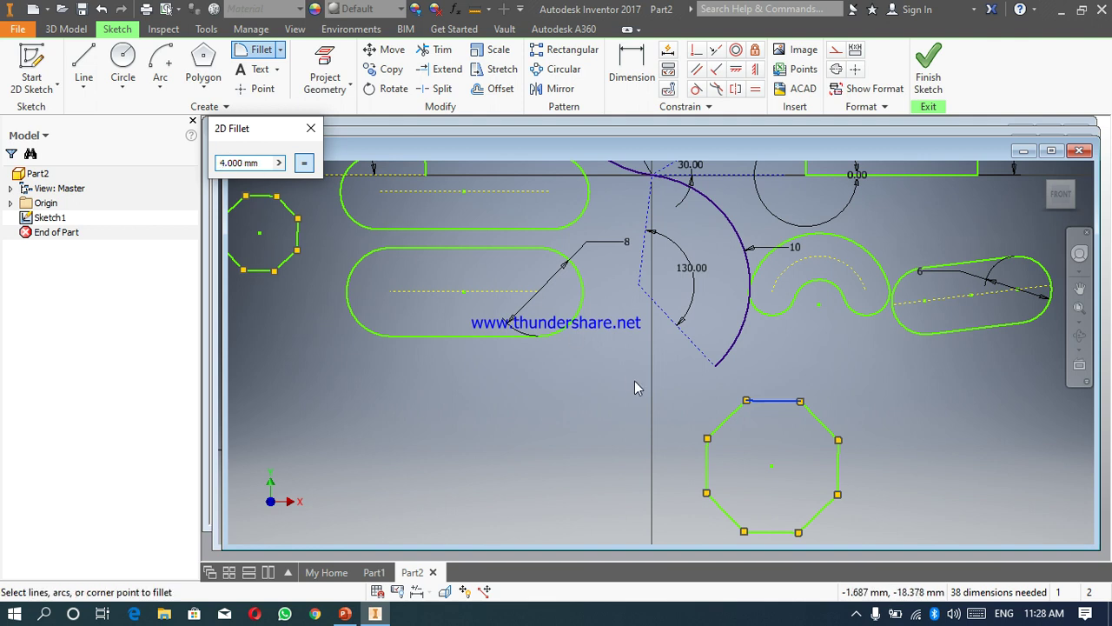
click(728, 411)
click(729, 420)
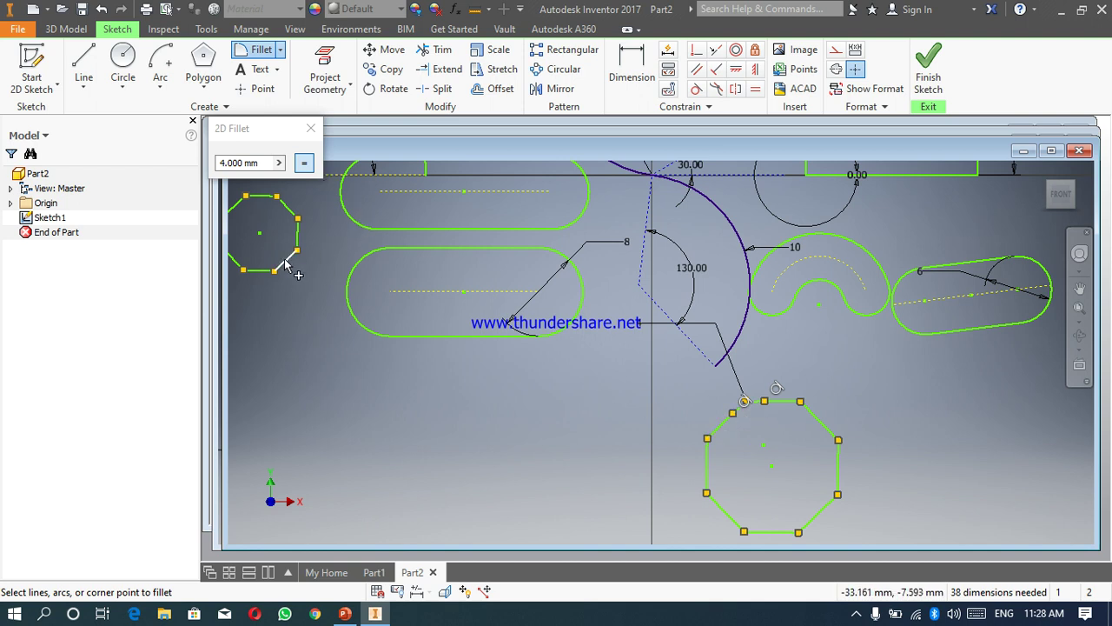
click(304, 163)
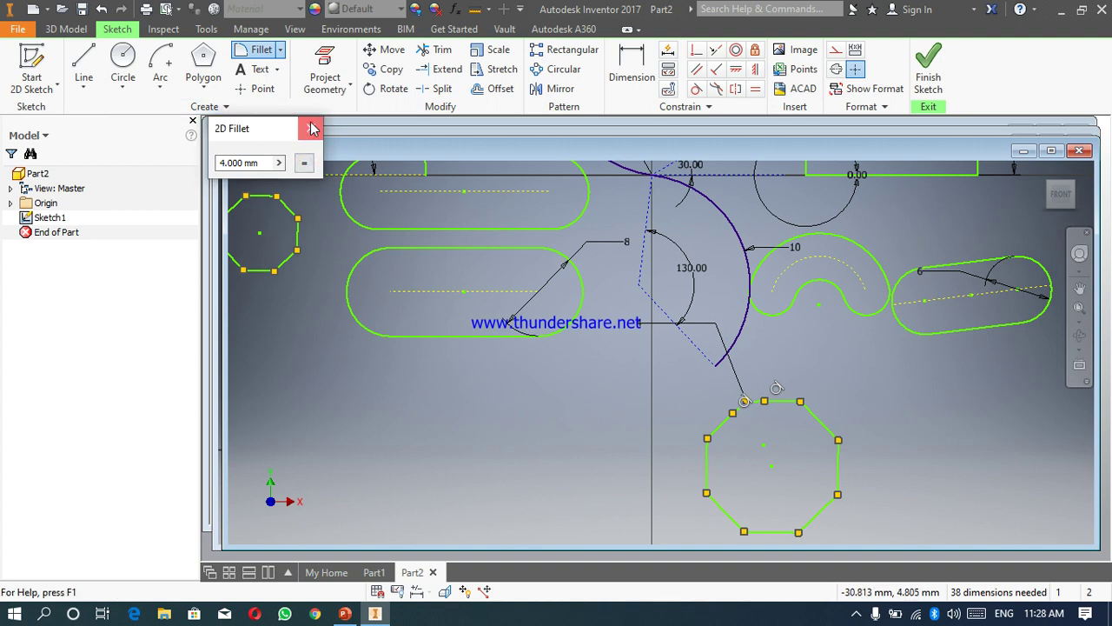
click(310, 128)
click(617, 447)
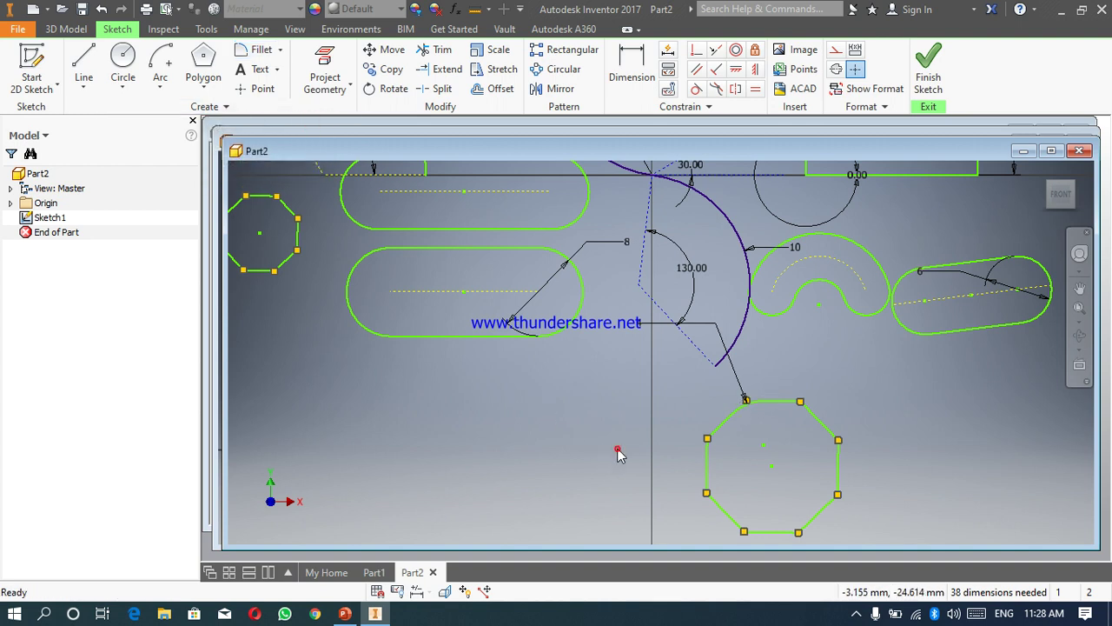
click(873, 395)
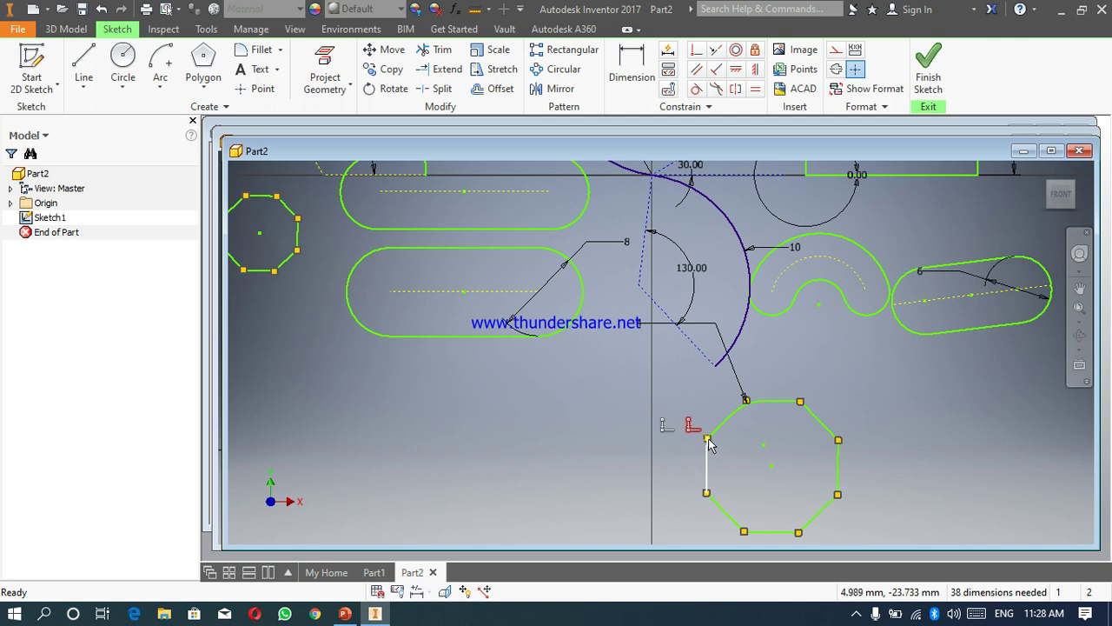
mouse_move(708, 457)
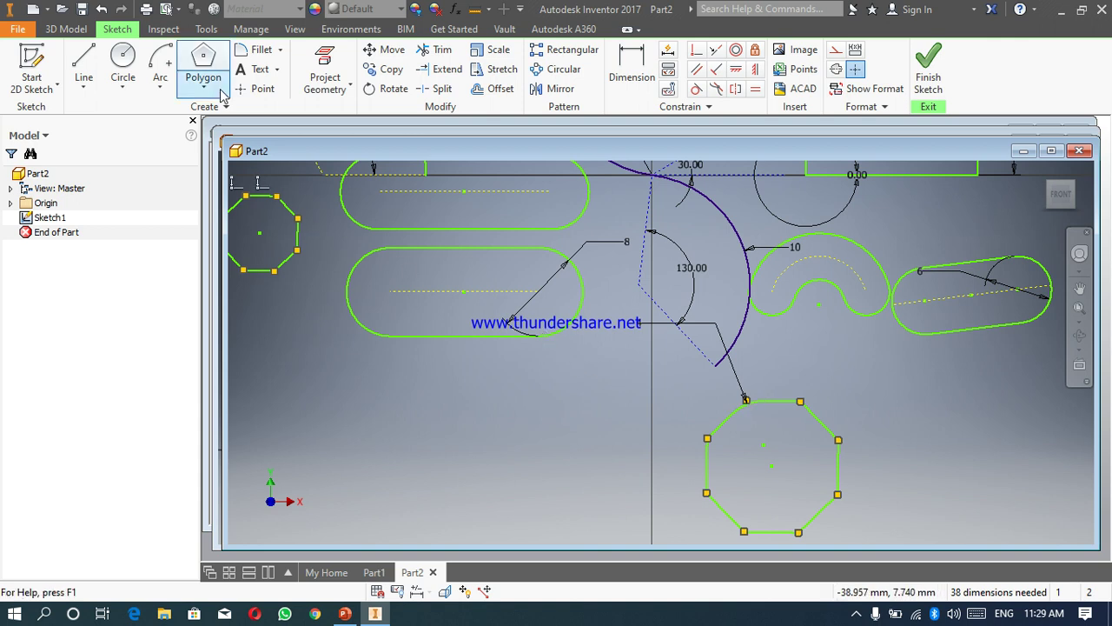
click(280, 51)
click(277, 108)
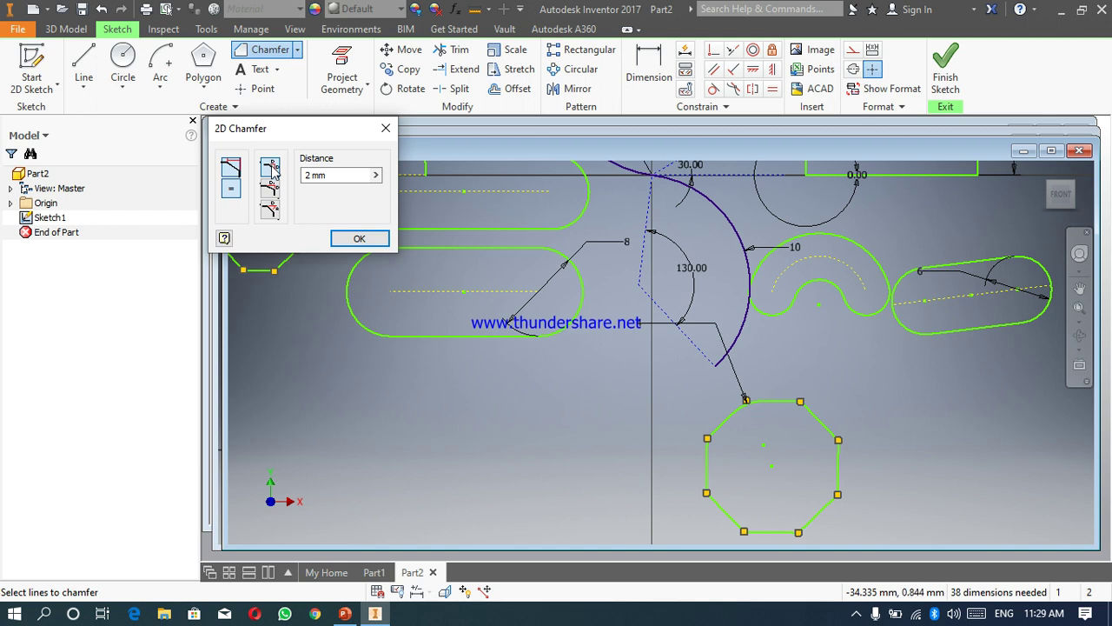
click(270, 168)
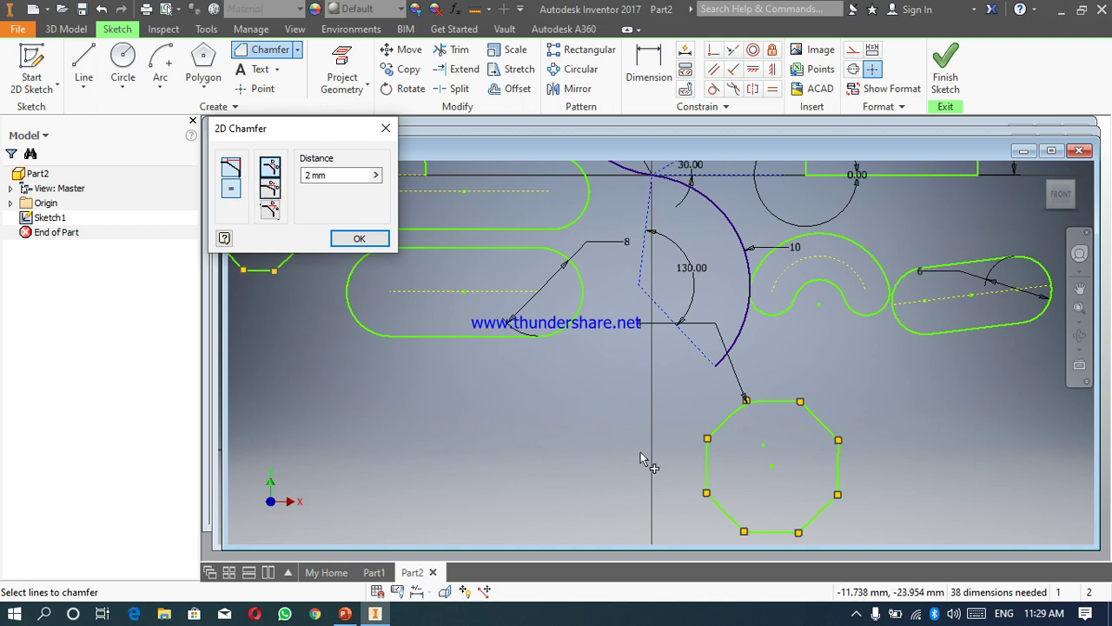
click(386, 127)
- Sketch a two-point rectangle about 18.9 mm wide and 4.1 mm high in the empty area below the horizontal slots
click(207, 83)
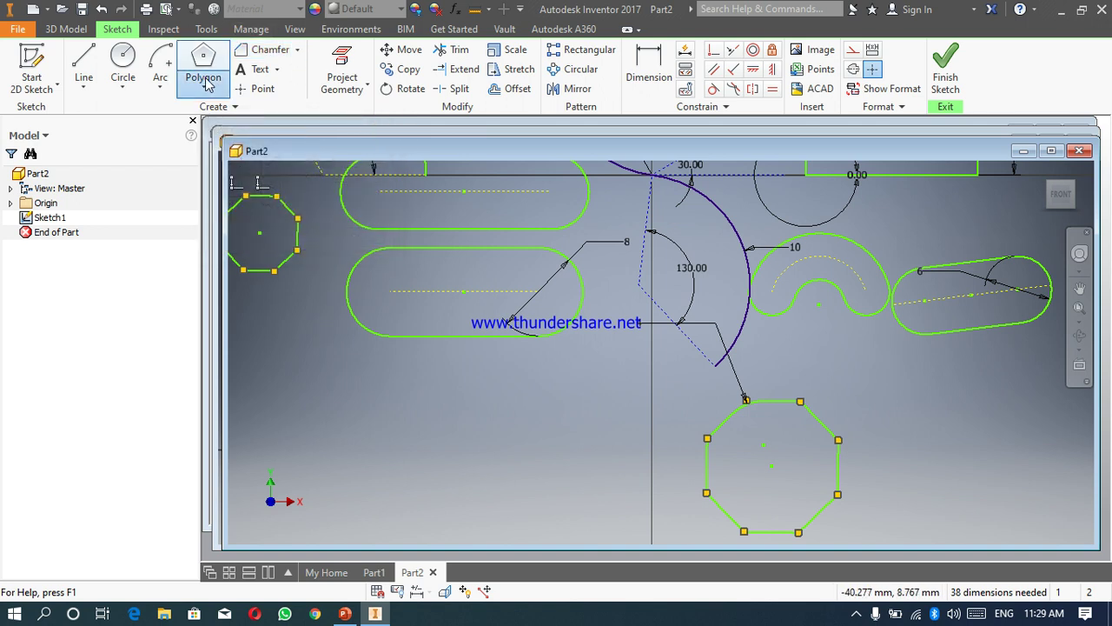
key(Escape)
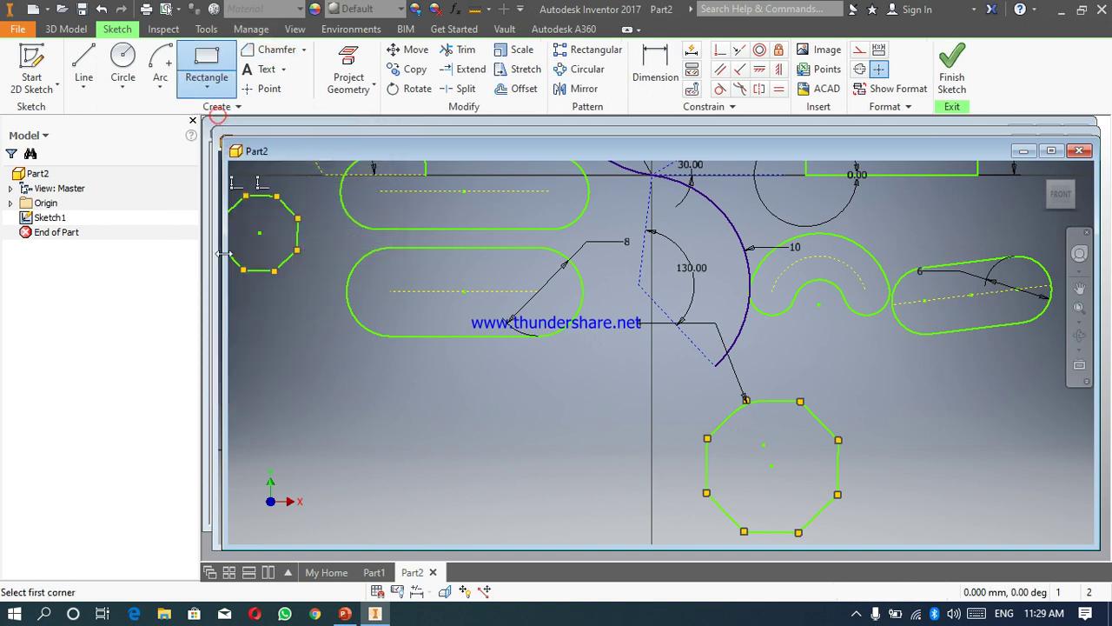
click(329, 448)
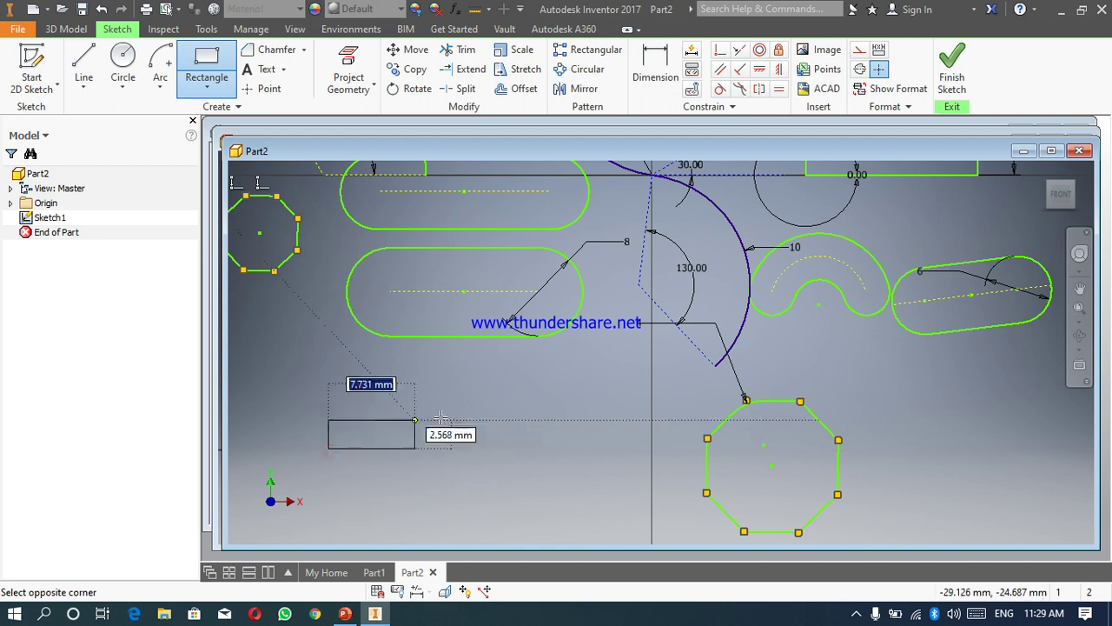
click(538, 403)
right_click(538, 403)
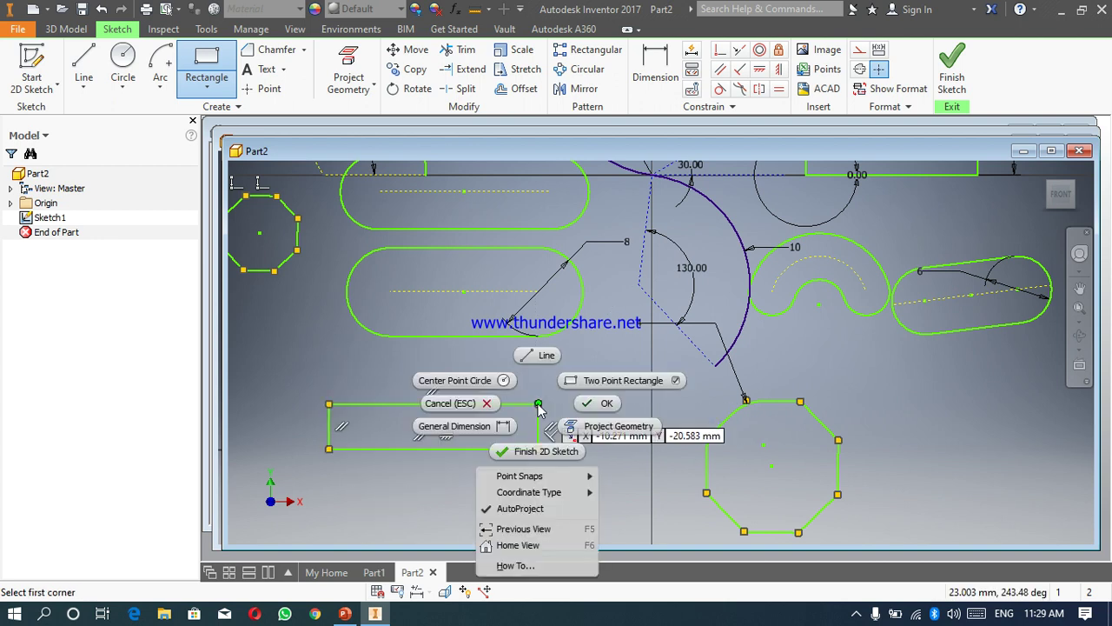
click(594, 402)
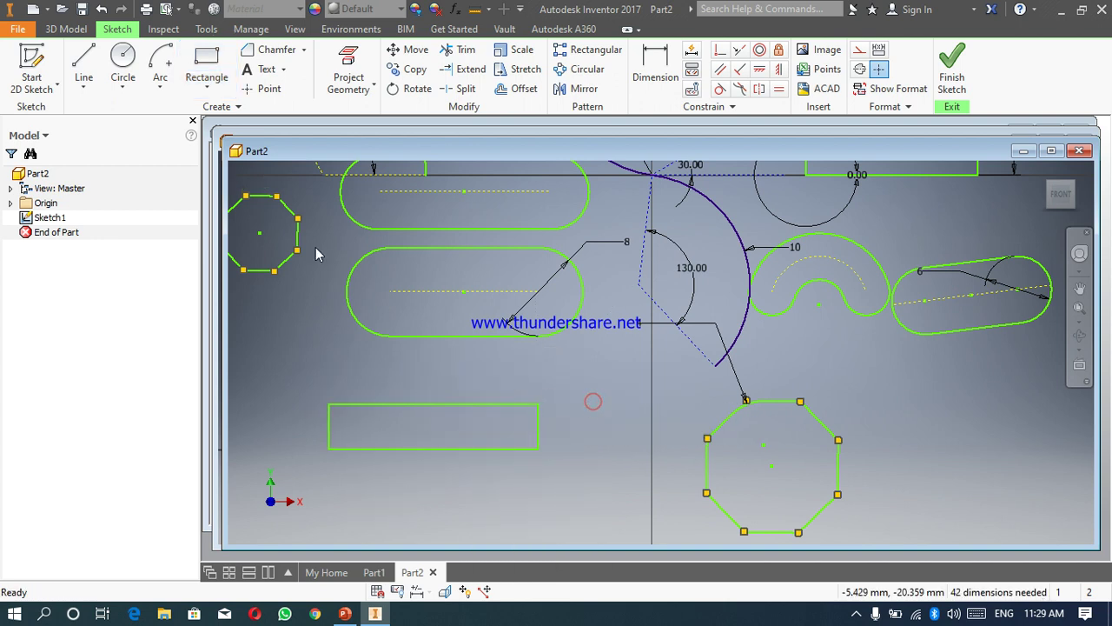
- Chamfer the rectangle's upper-left corner, between its top and left edges, with an equal distance of 2 mm
click(303, 50)
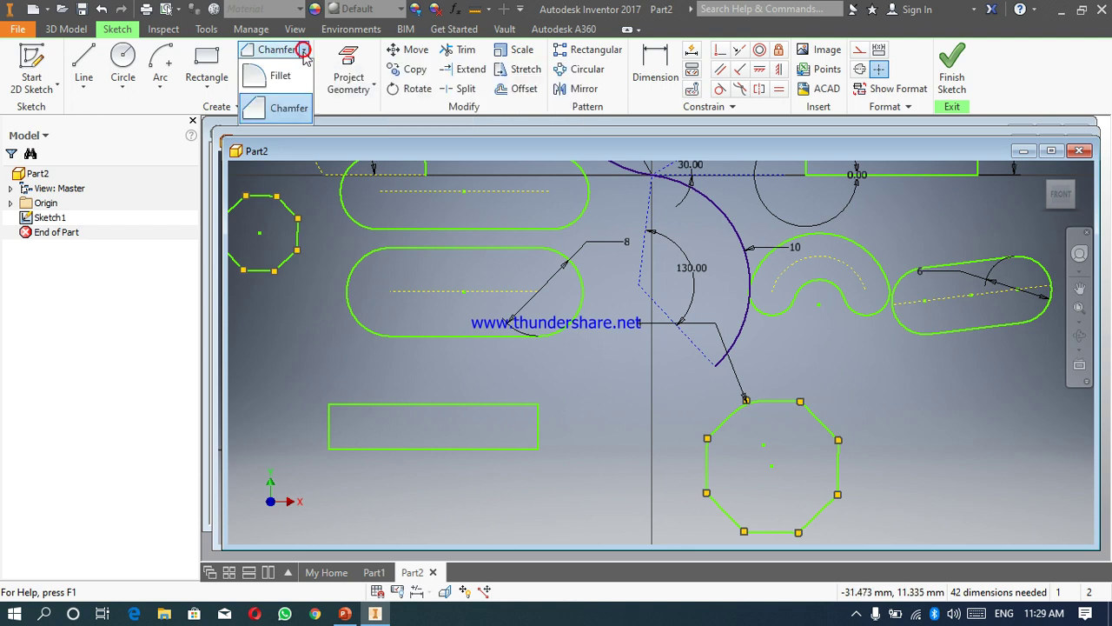
click(288, 108)
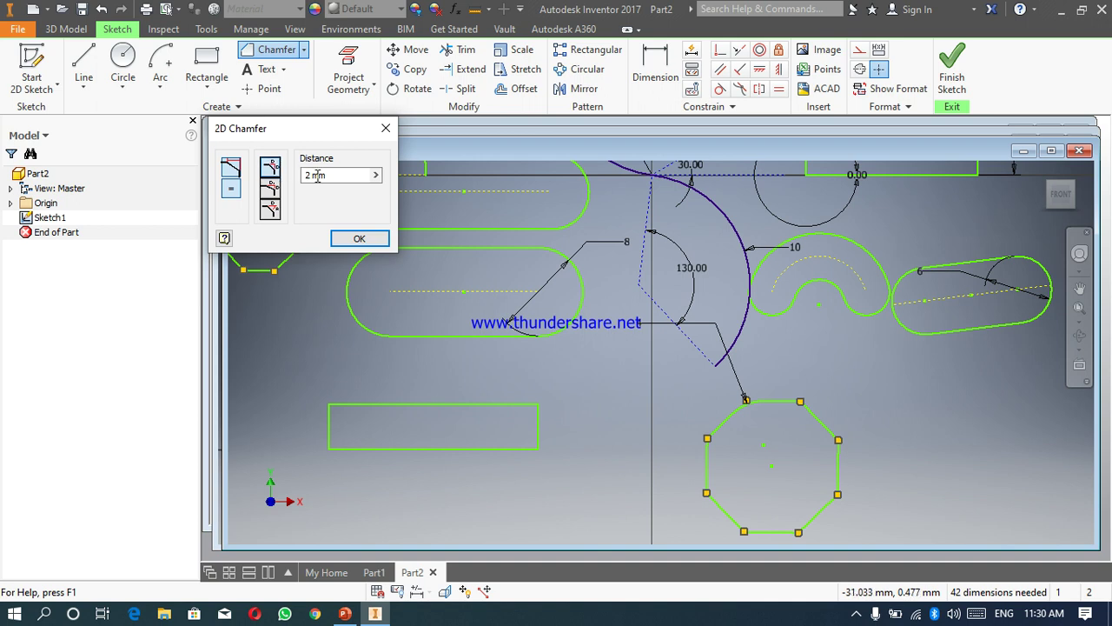
click(330, 405)
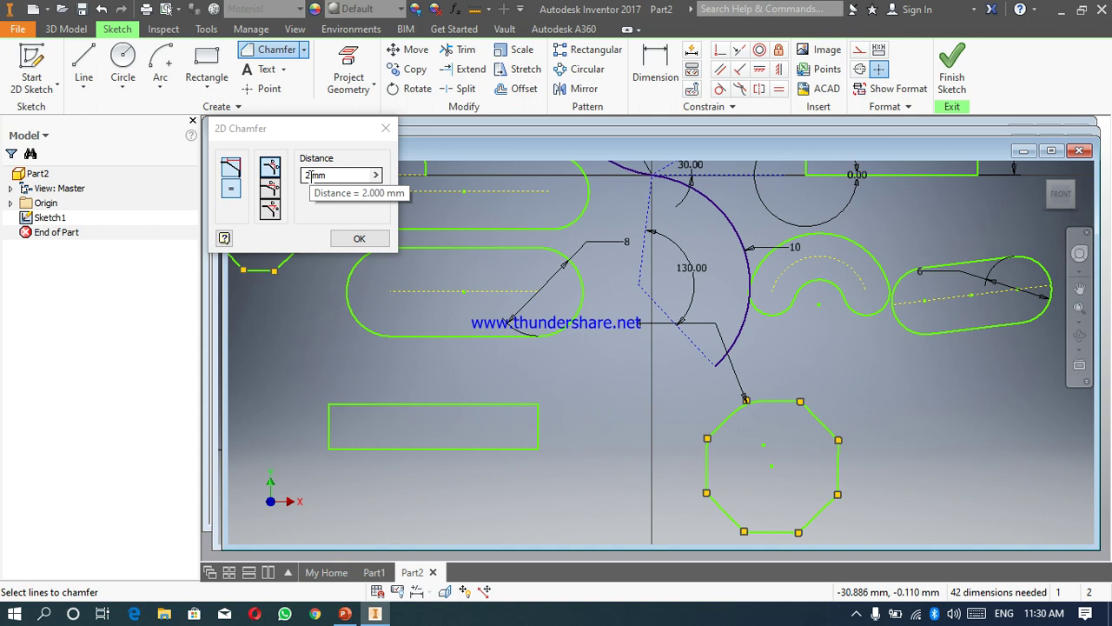
click(351, 405)
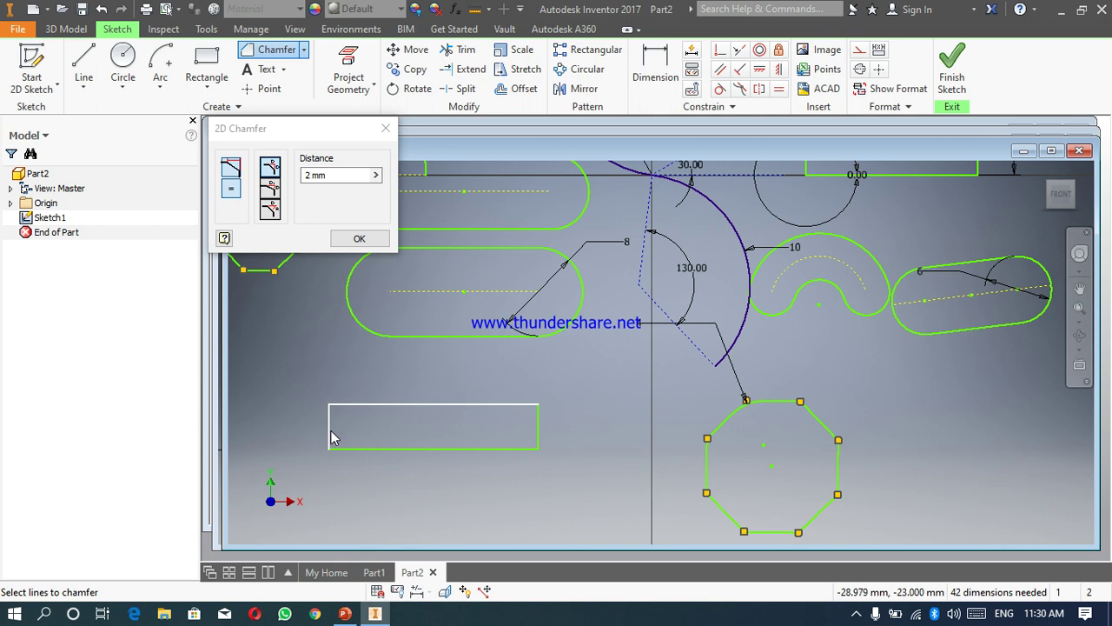
click(331, 437)
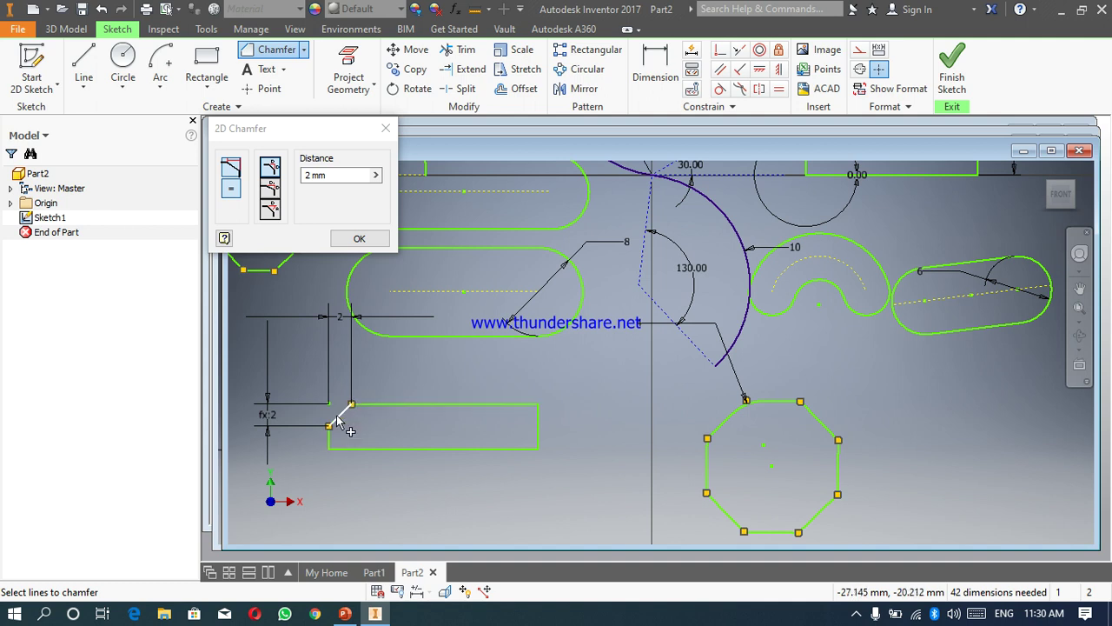
click(356, 240)
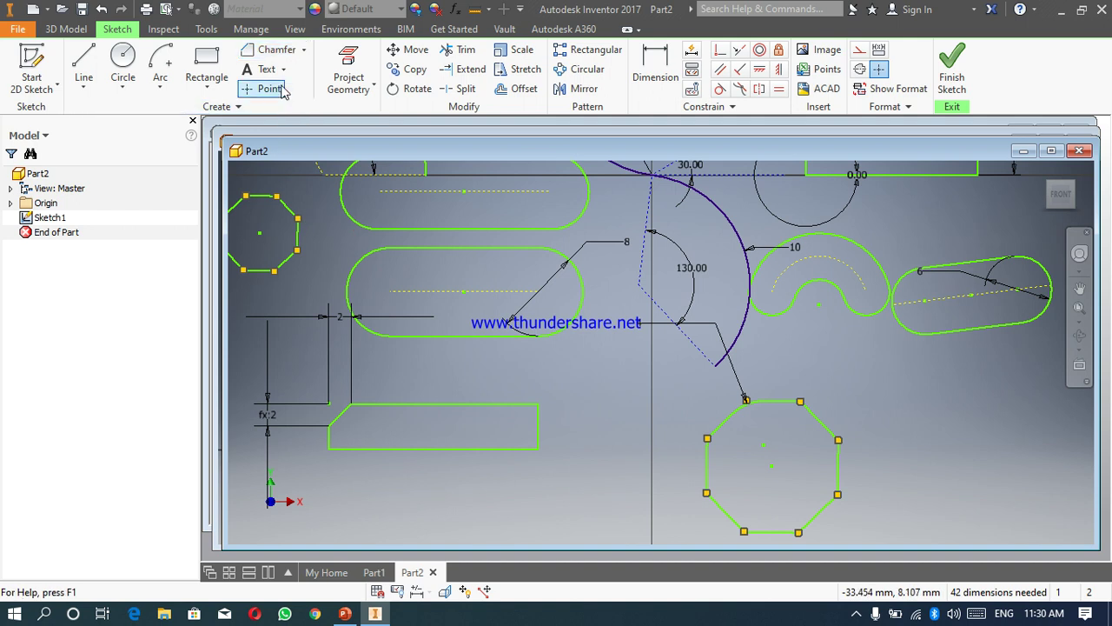
- Try to chamfer the rectangle's upper-right corner with unequal distances, 3 mm along the top edge and 5 mm along the right edge
click(303, 50)
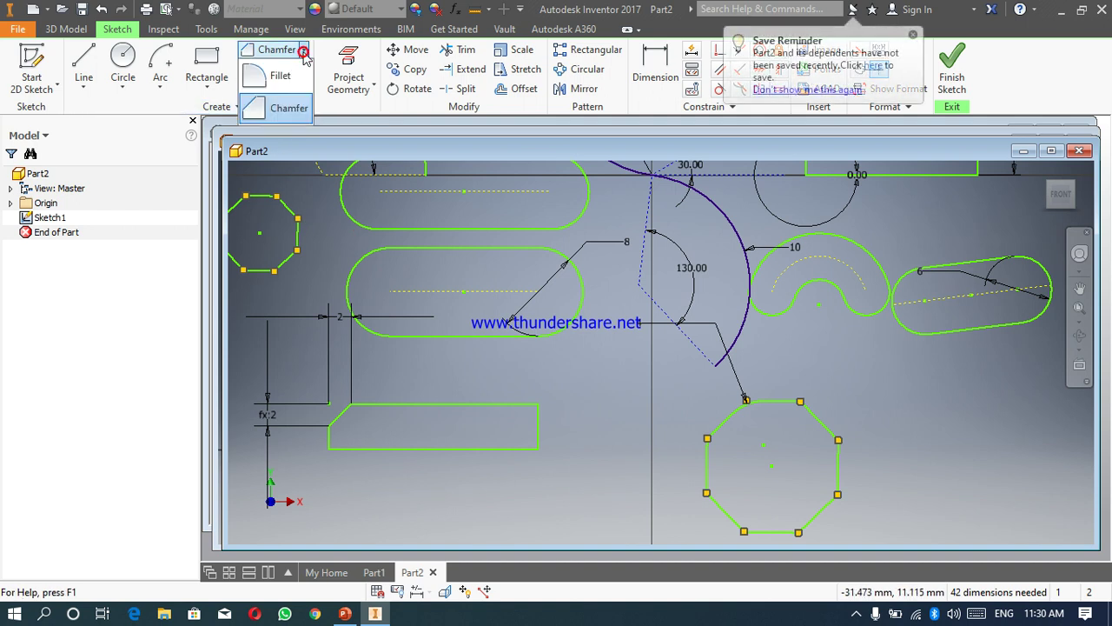
click(289, 107)
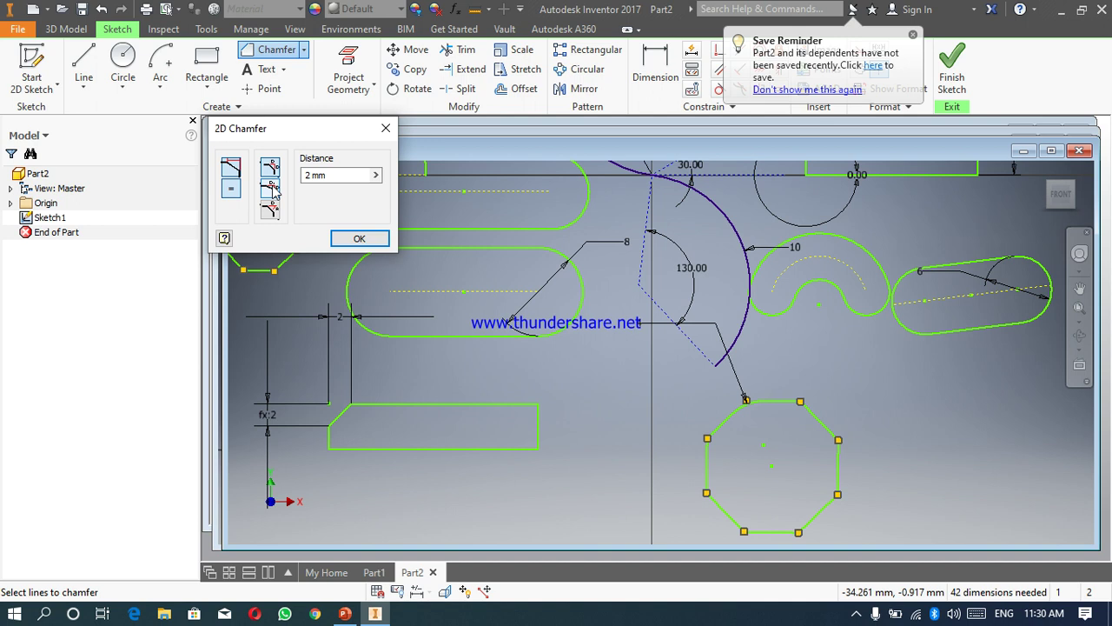
click(271, 188)
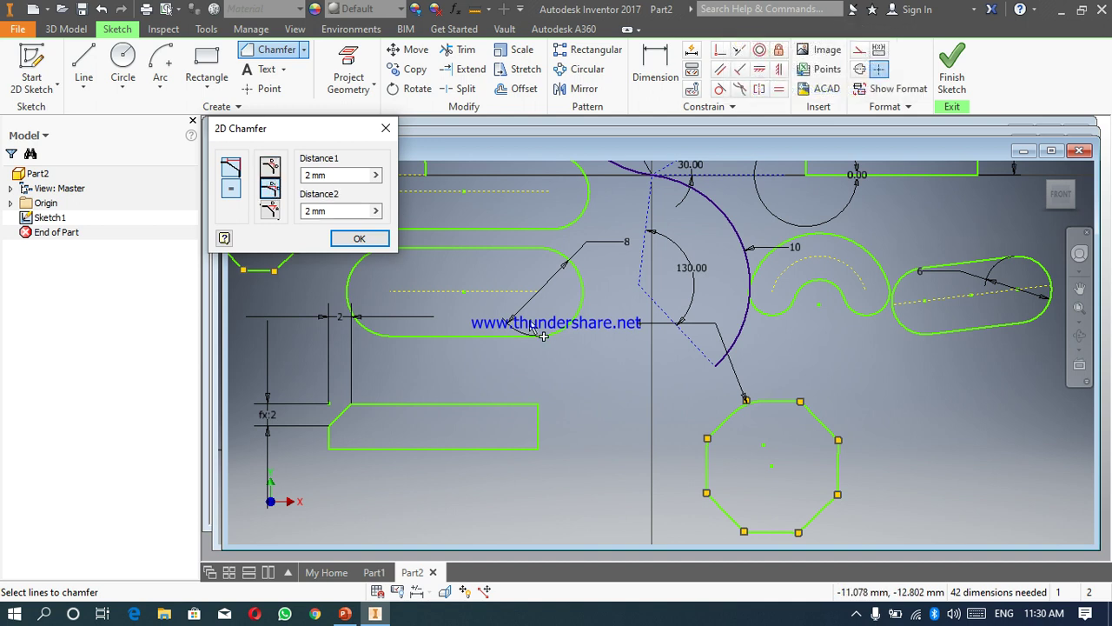
click(504, 404)
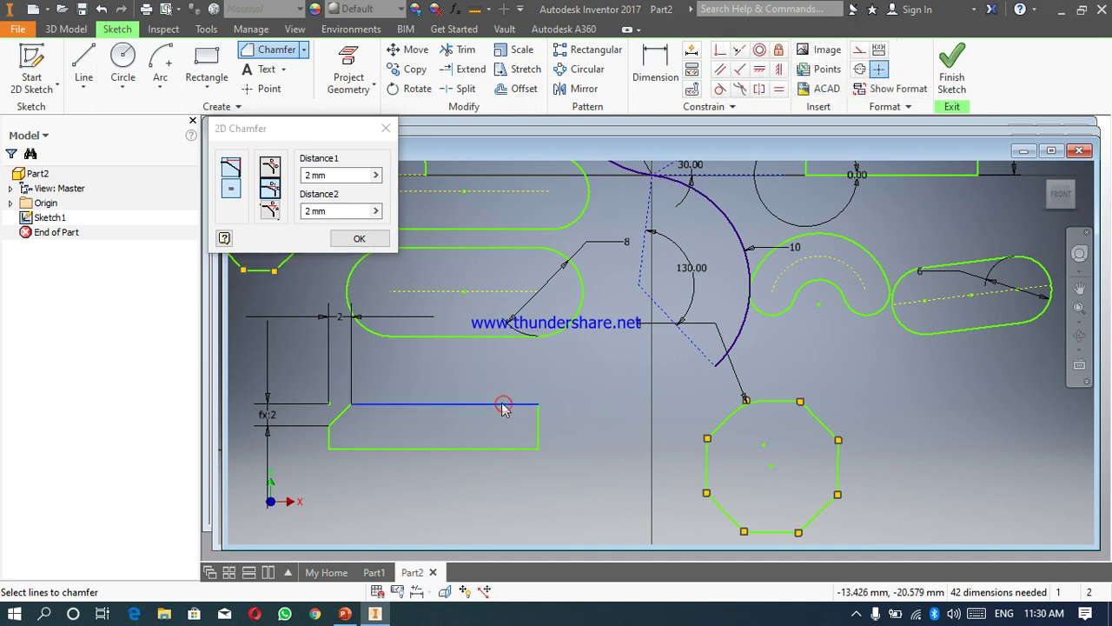
click(310, 175)
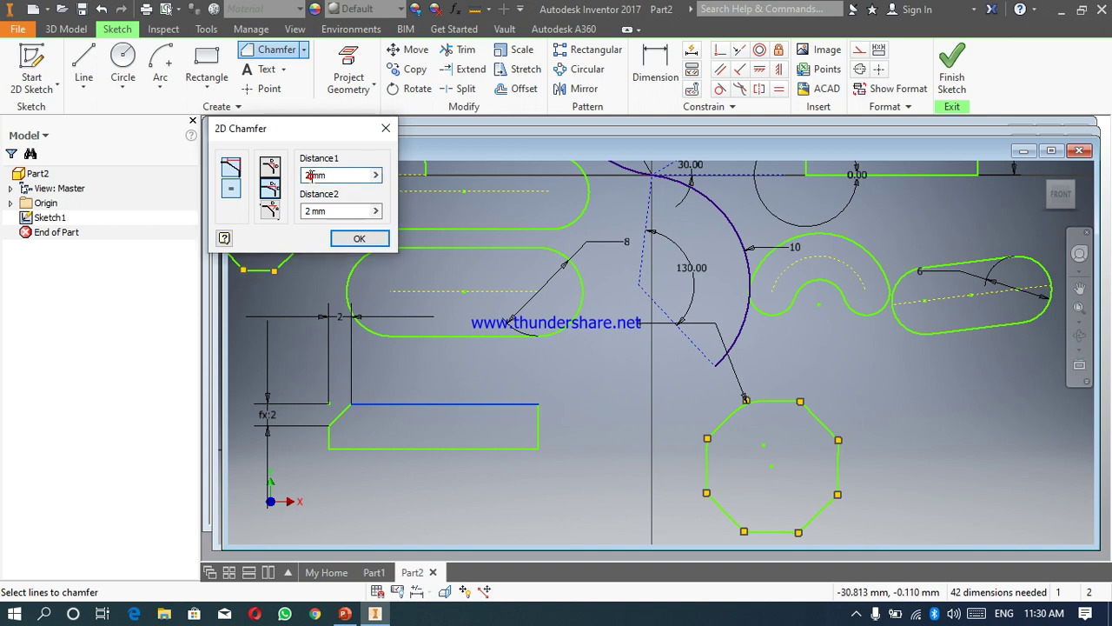
key(BackSpace)
text(3)
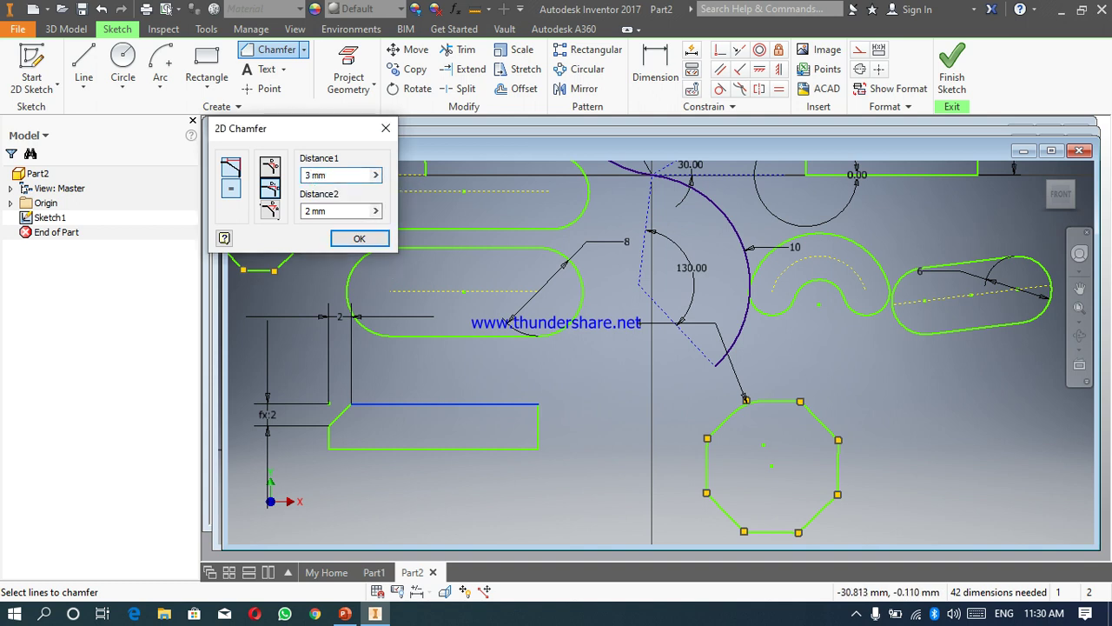
click(311, 212)
key(BackSpace)
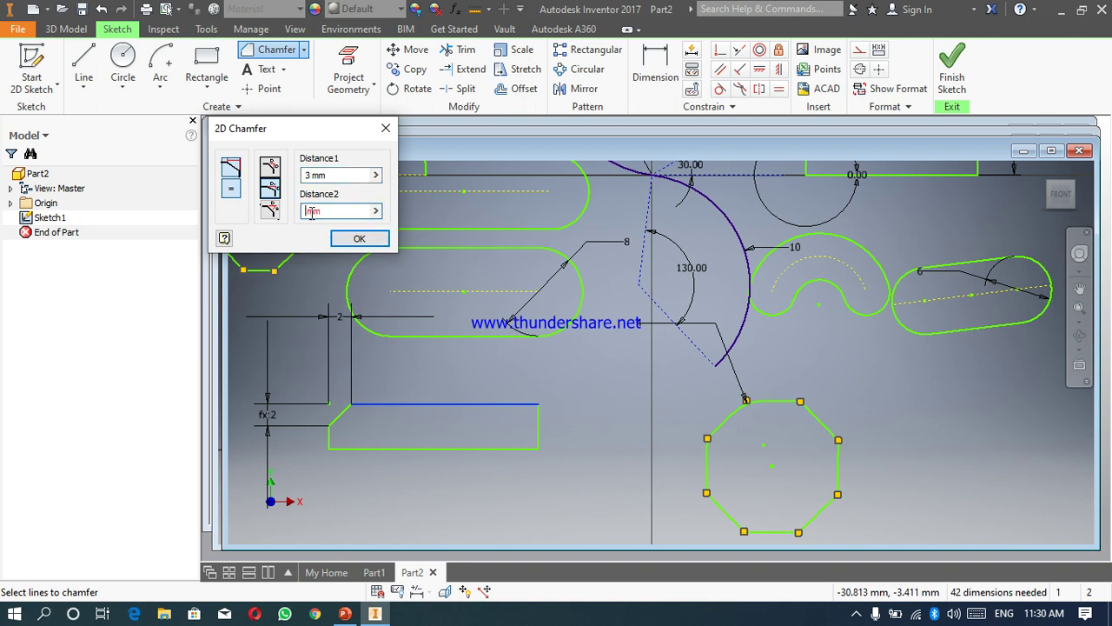
text(5)
click(538, 421)
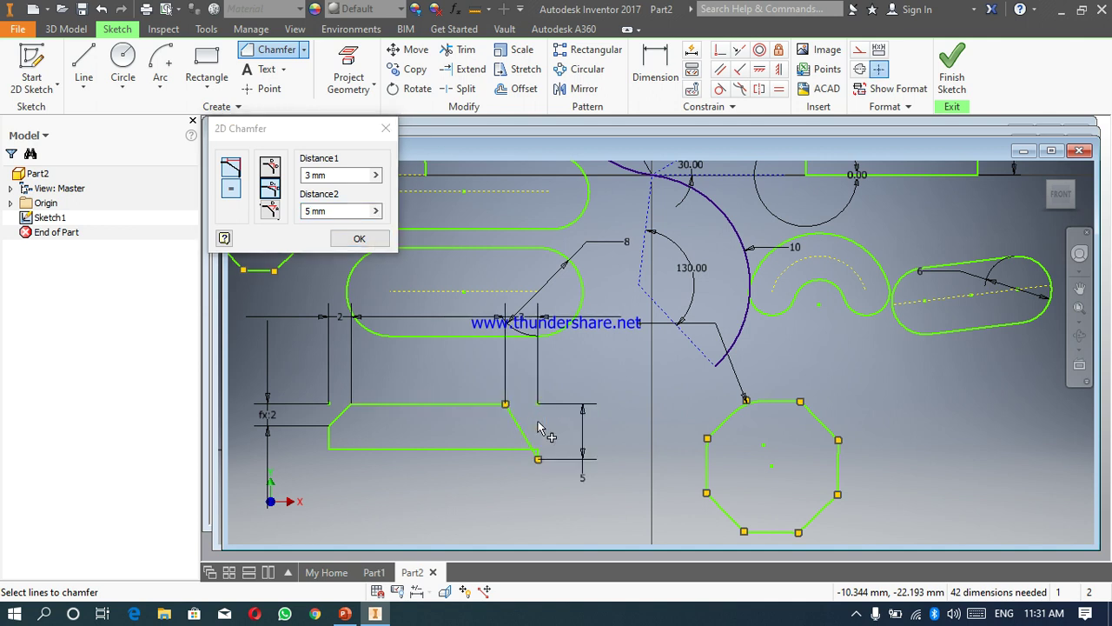
- Set the second chamfer distance to 4 mm, end the command and undo the chamfer at the rectangle's upper-right corner
click(312, 214)
key(BackSpace)
text(4)
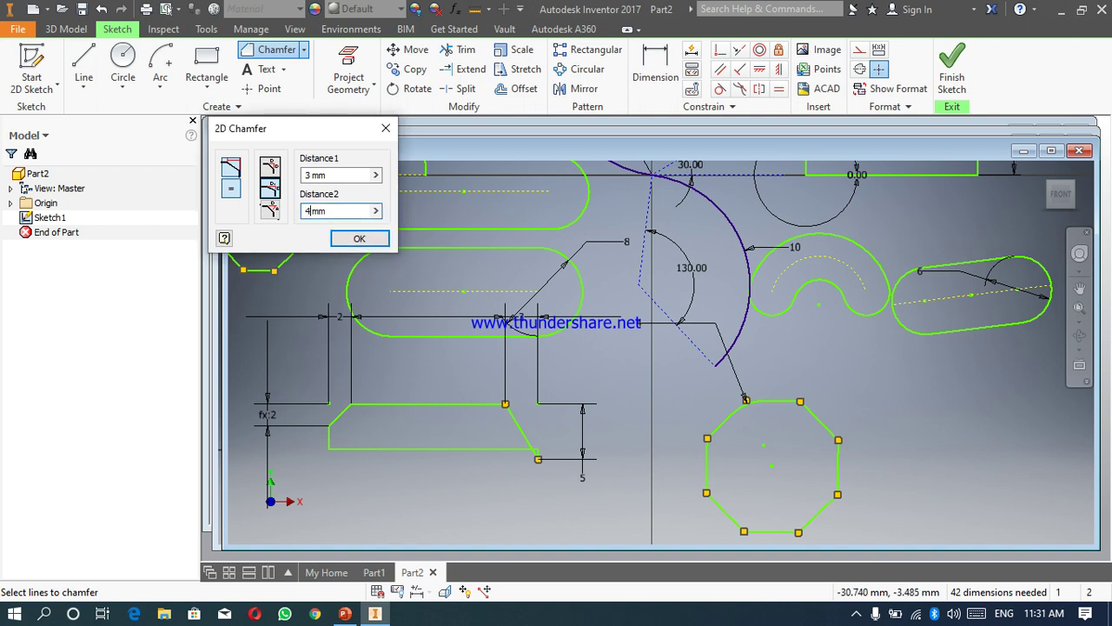
click(359, 240)
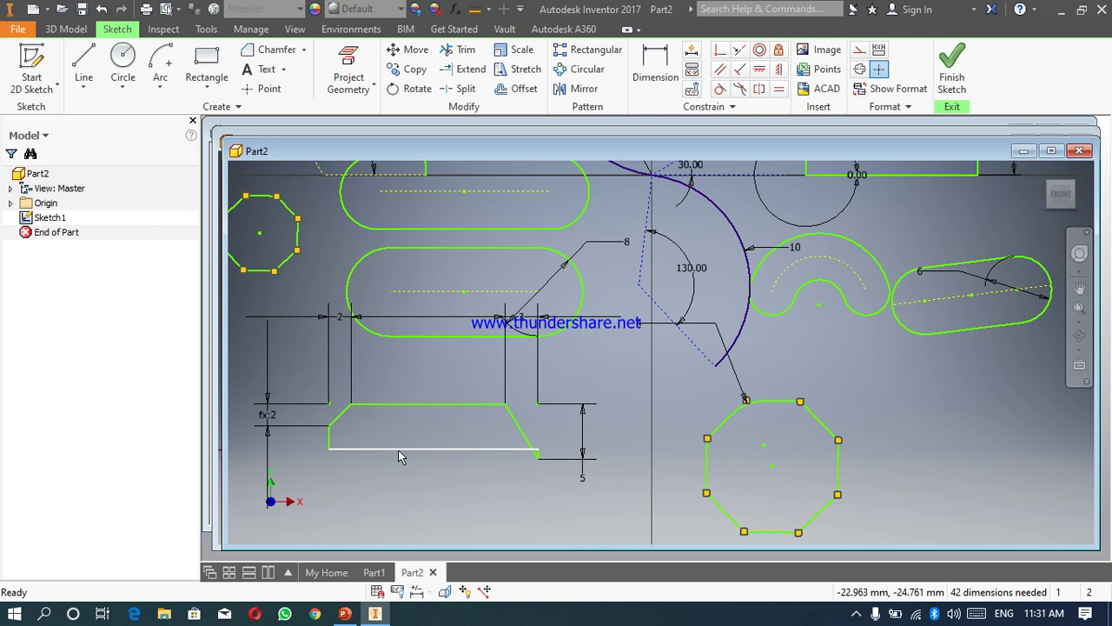
key(ctrl+z)
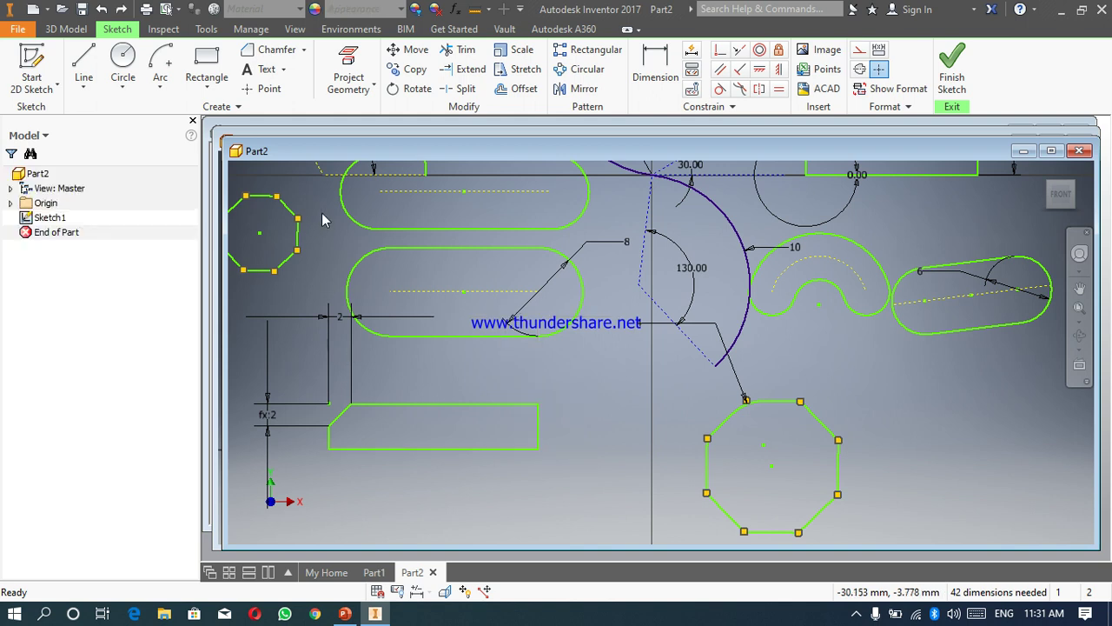
- Chamfer the rectangle's upper-right corner with two distances, 2 mm along the top edge and 1 mm along the right edge
click(304, 51)
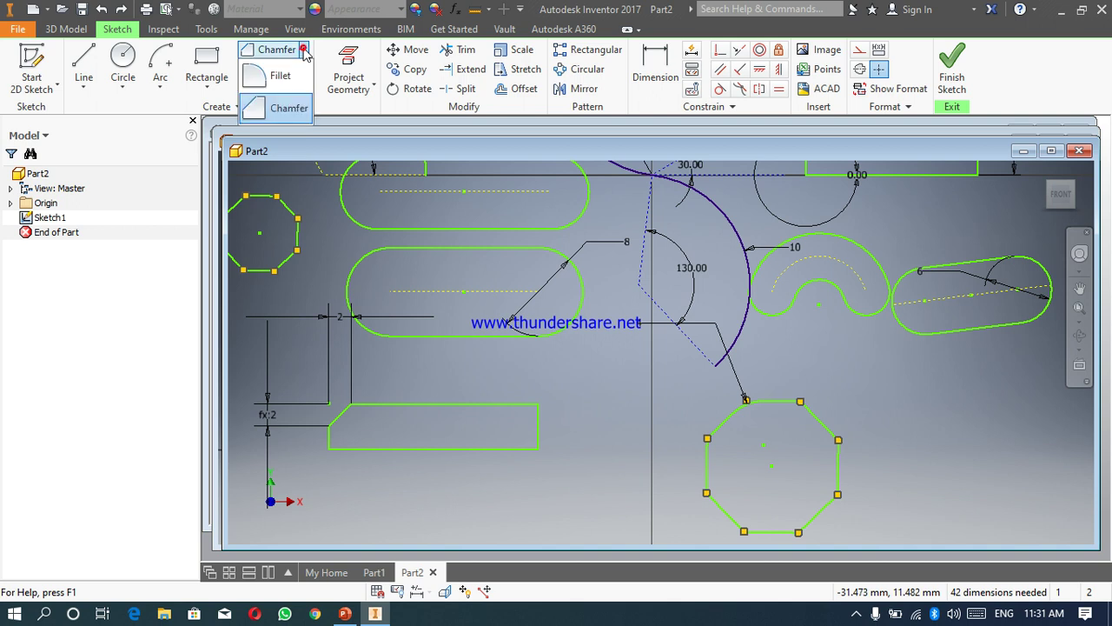
click(293, 110)
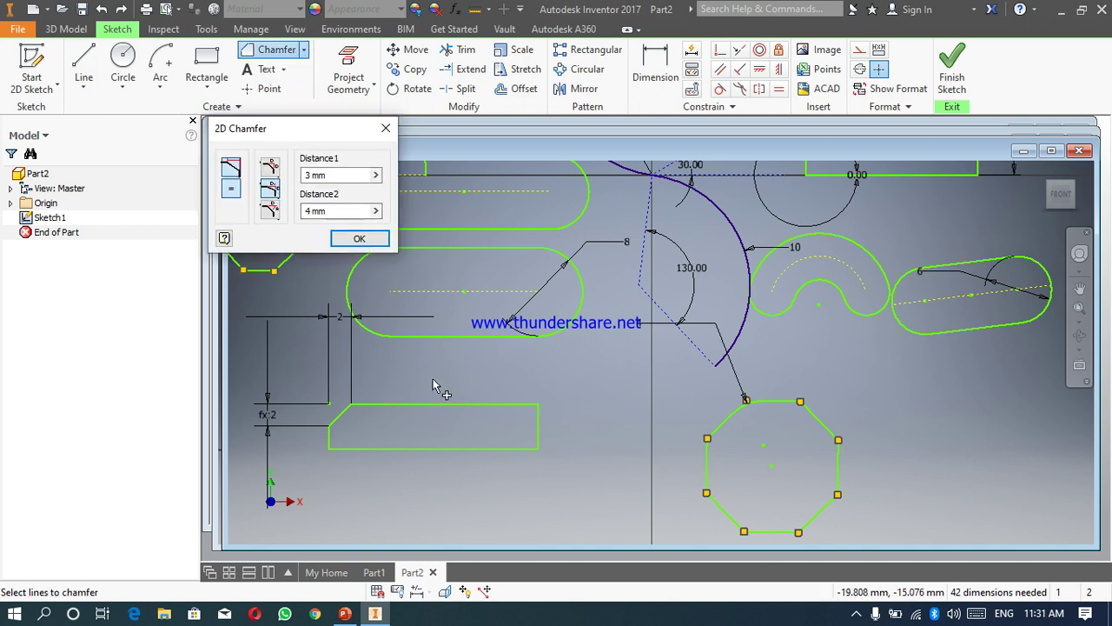
click(311, 211)
key(BackSpace)
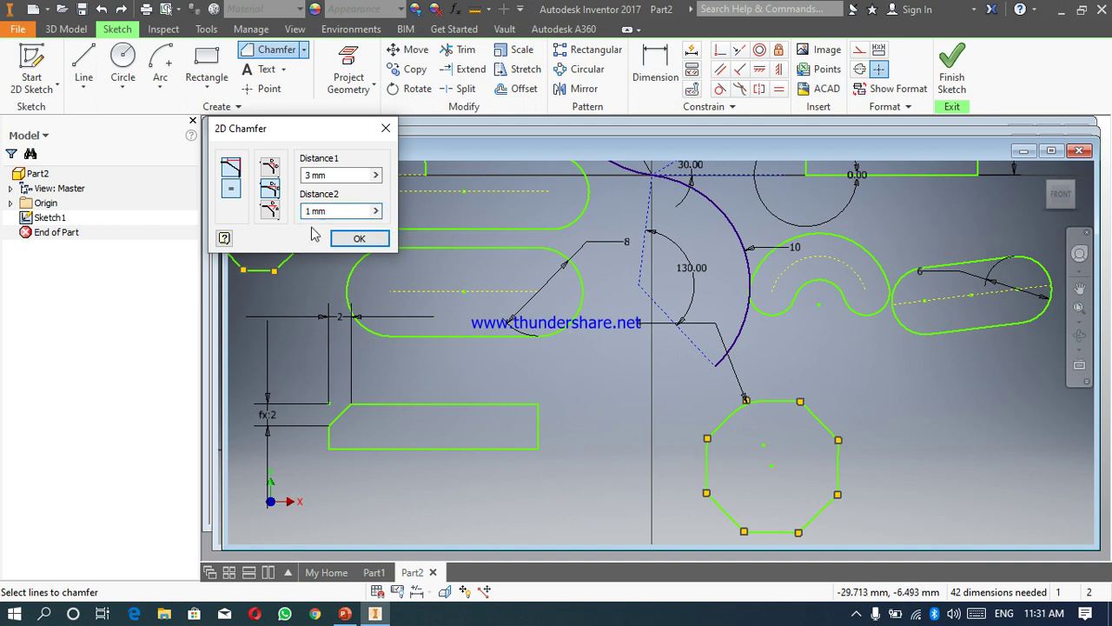
double_click(308, 176)
text(2)
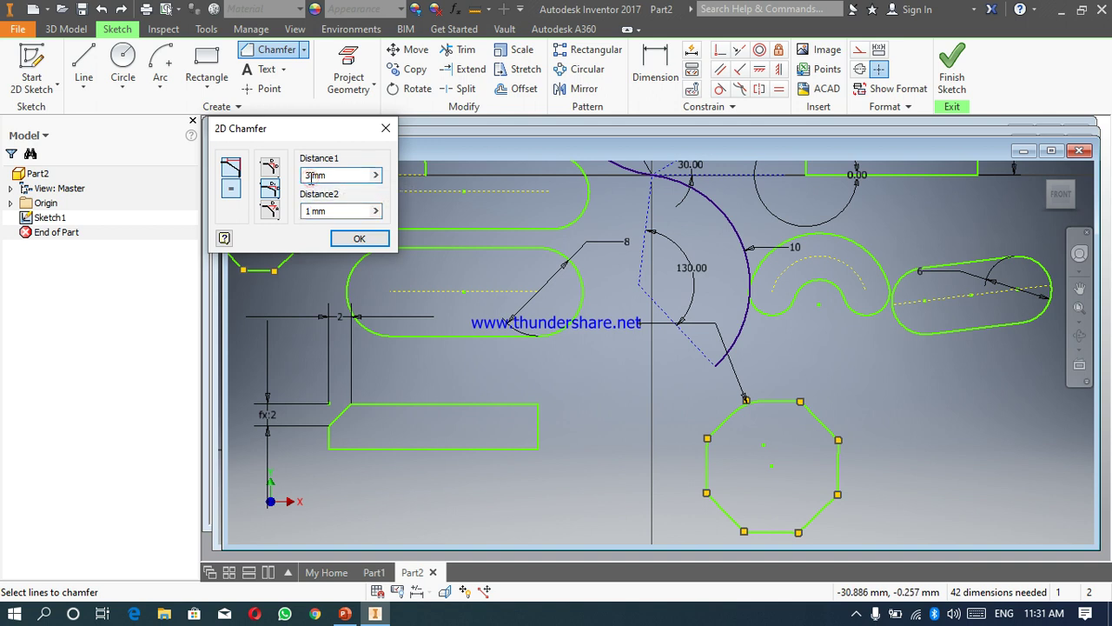
key(BackSpace)
text(2)
click(463, 405)
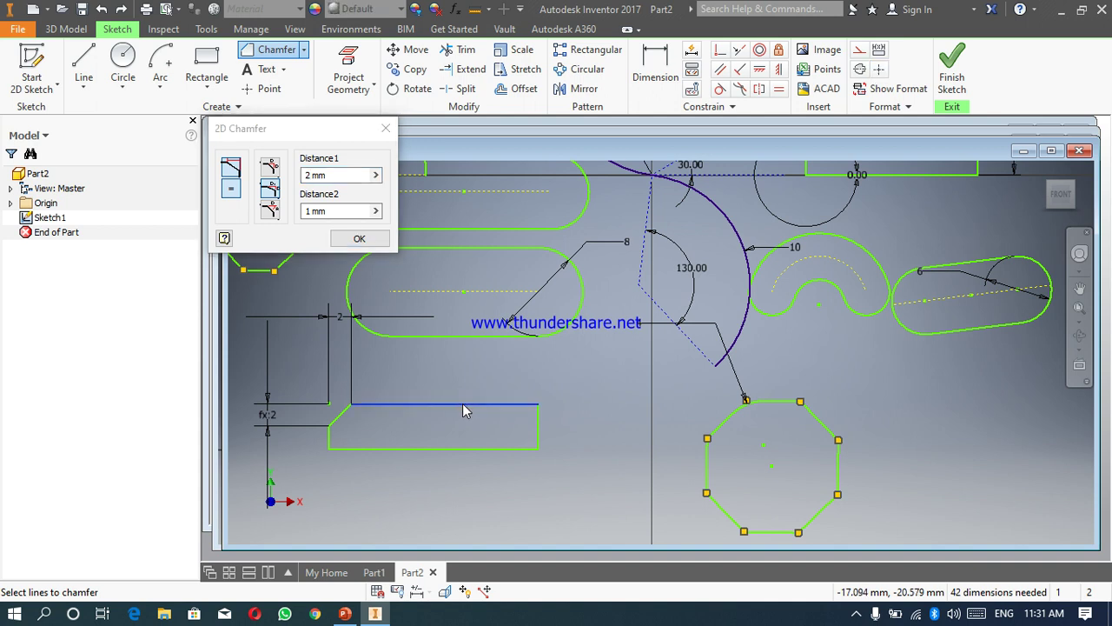
click(539, 438)
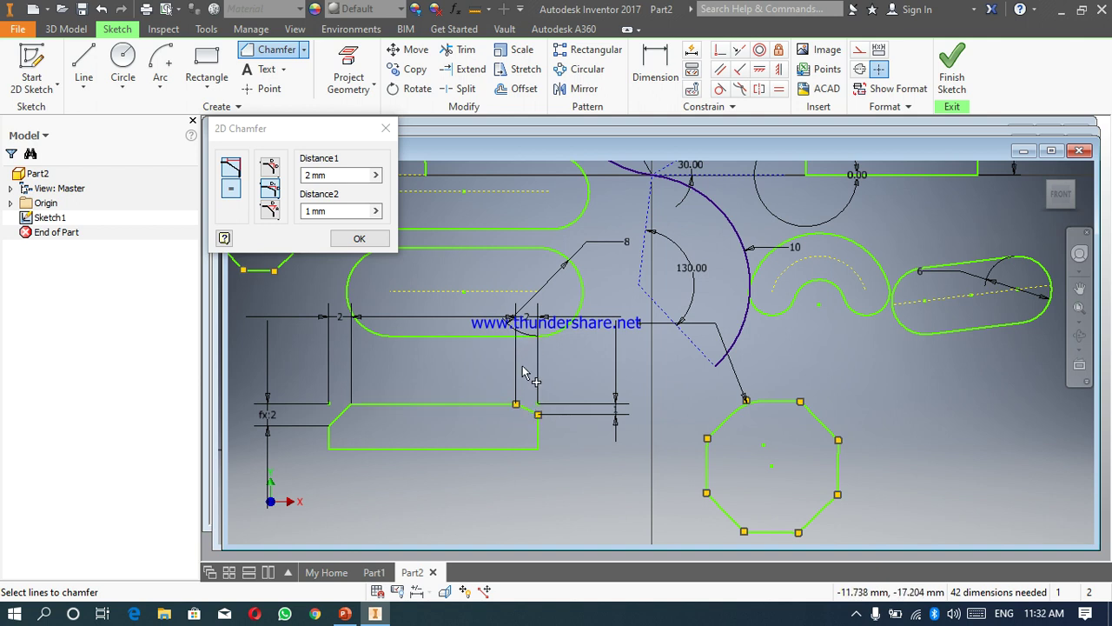
click(357, 240)
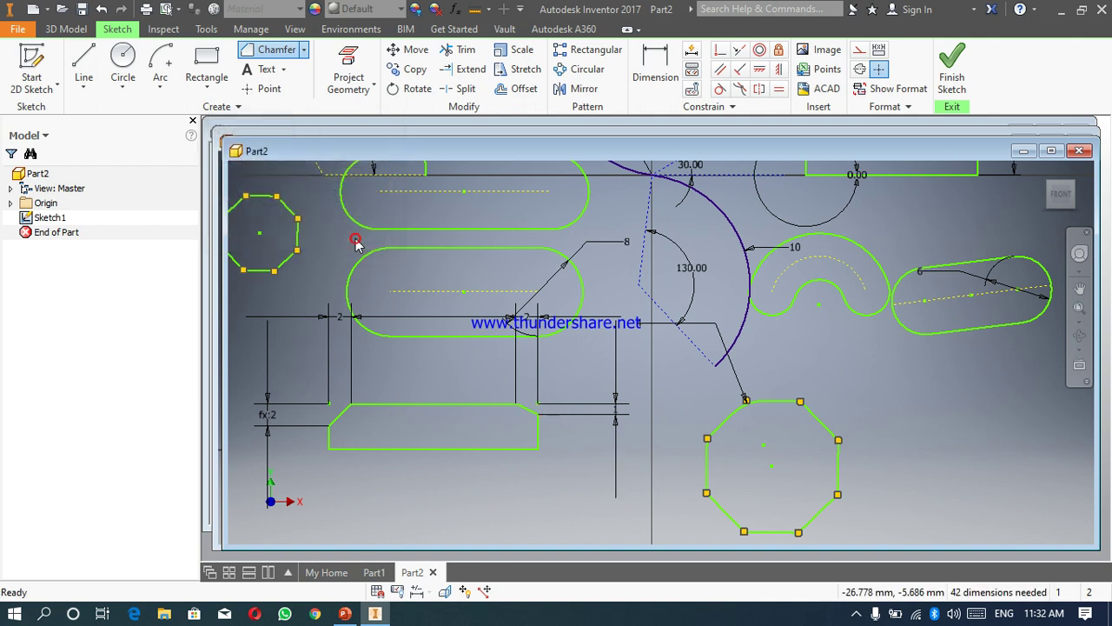
- Add the text "Third" in a rectangular text box between the lower horizontal slot and the chamfered rectangle
click(284, 70)
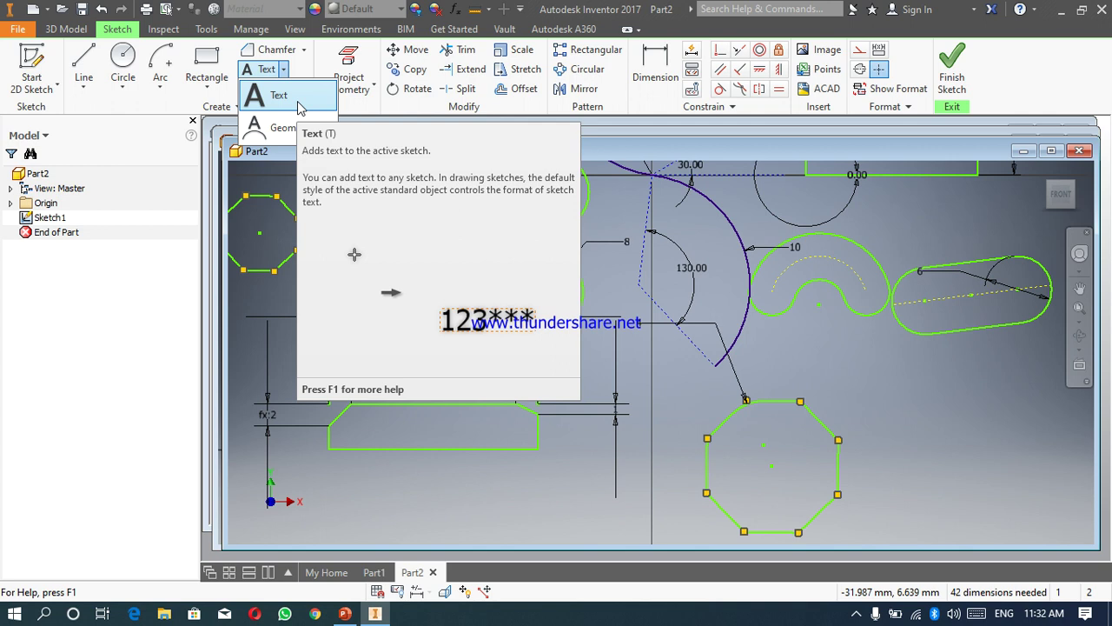
click(296, 101)
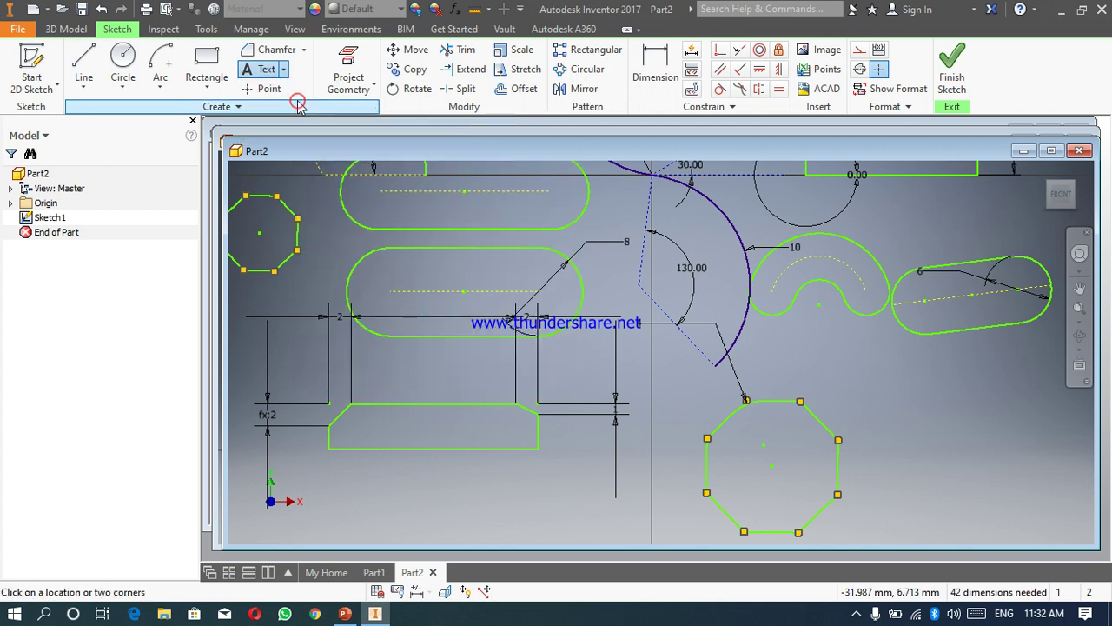
click(367, 349)
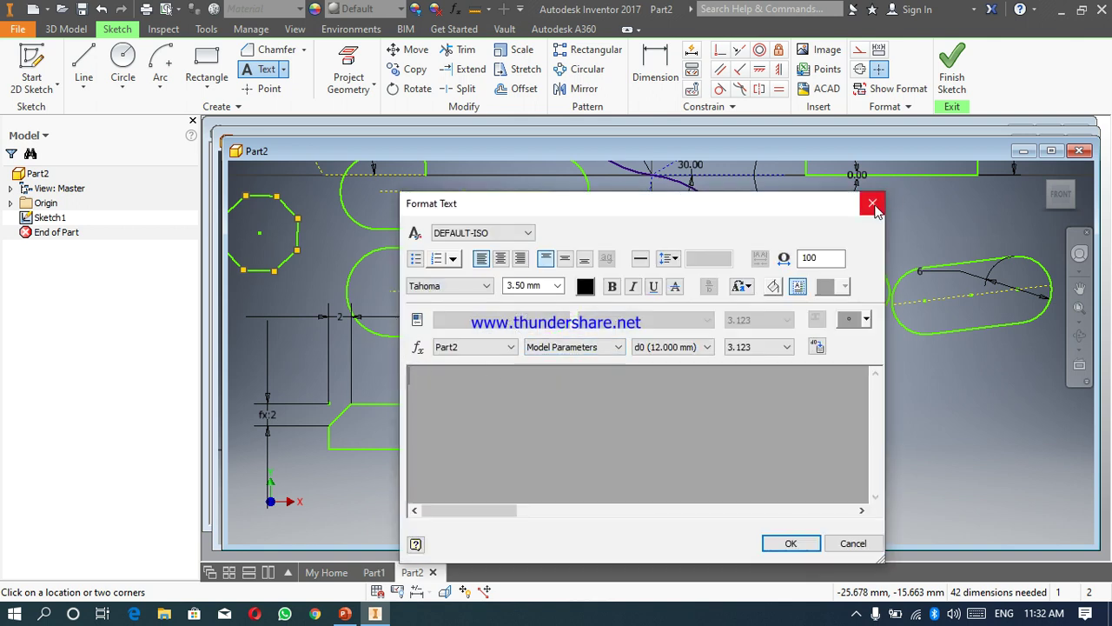
click(873, 205)
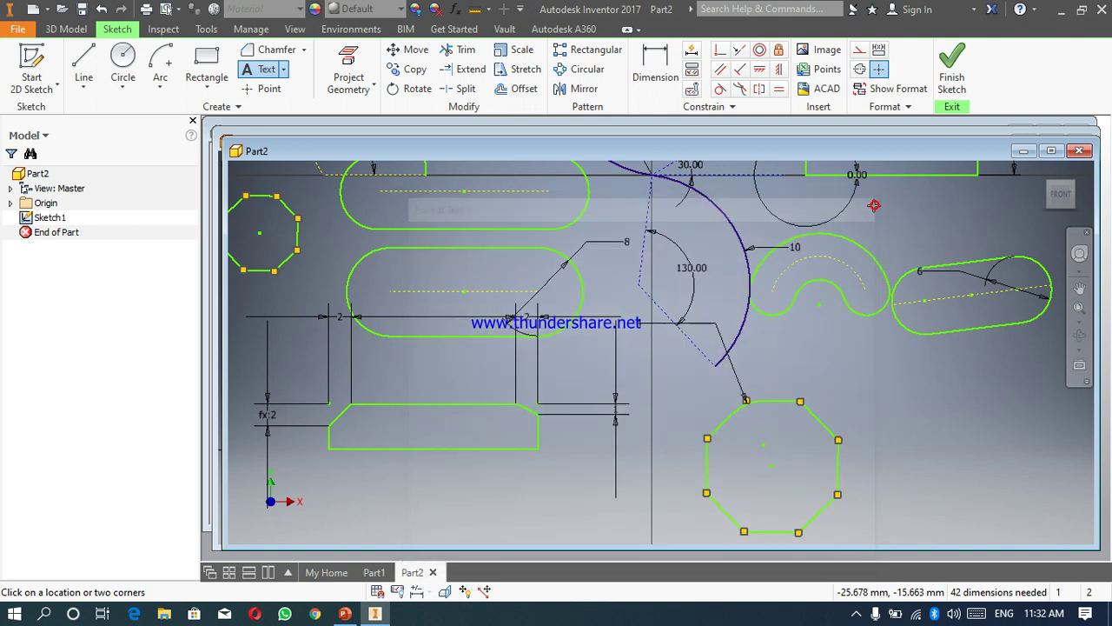
click(374, 348)
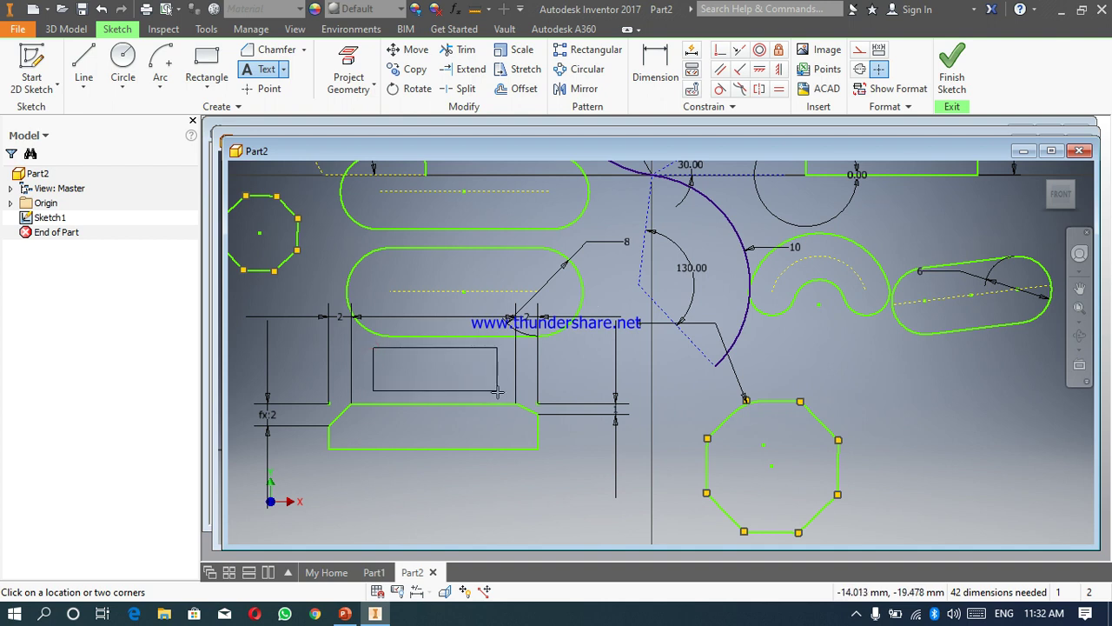
click(500, 393)
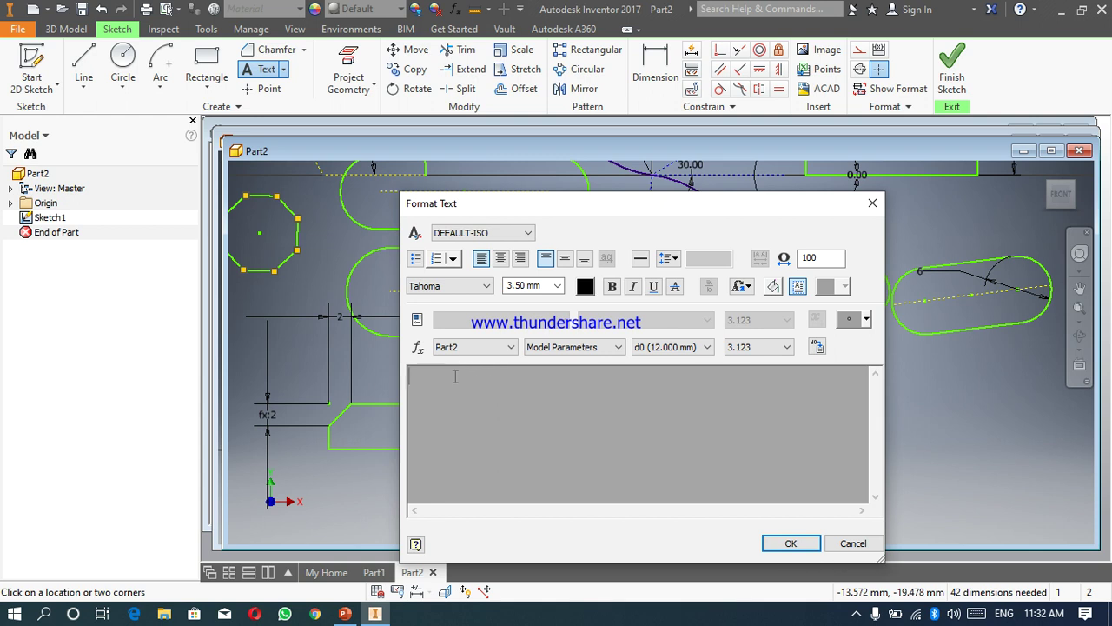
text(Thir d)
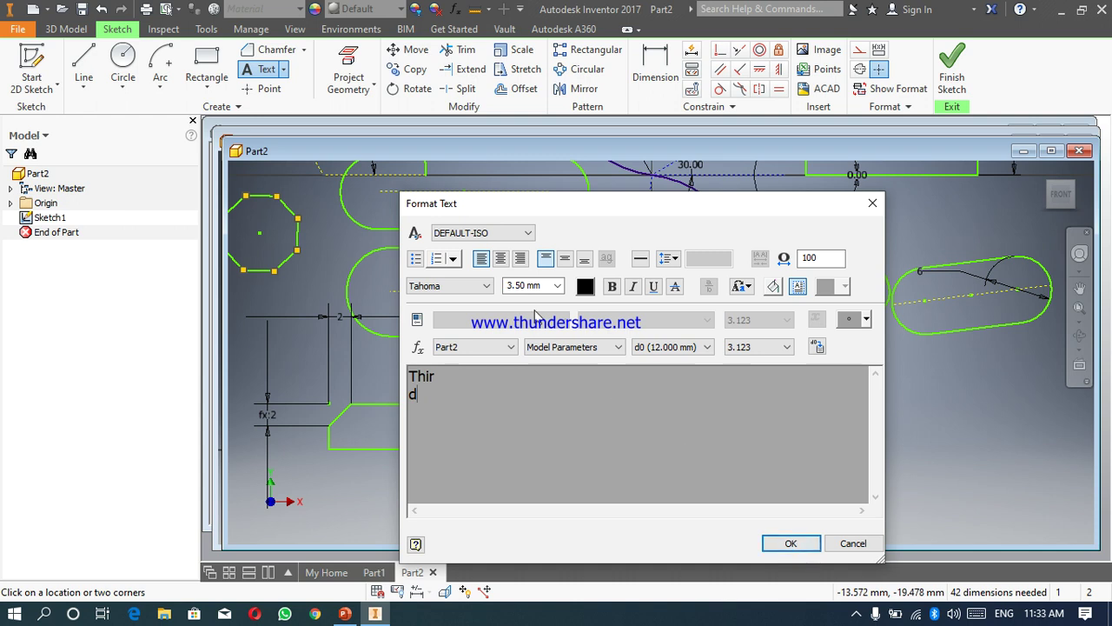
click(790, 544)
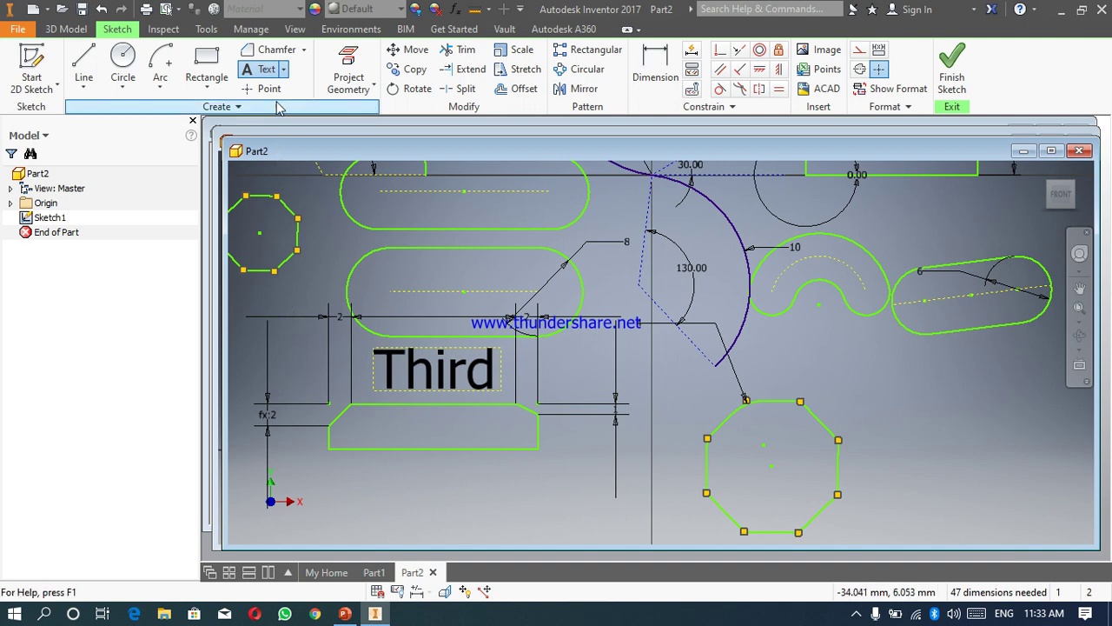
- Add geometry text "Third" along the left end arc of the lower horizontal slot
click(284, 70)
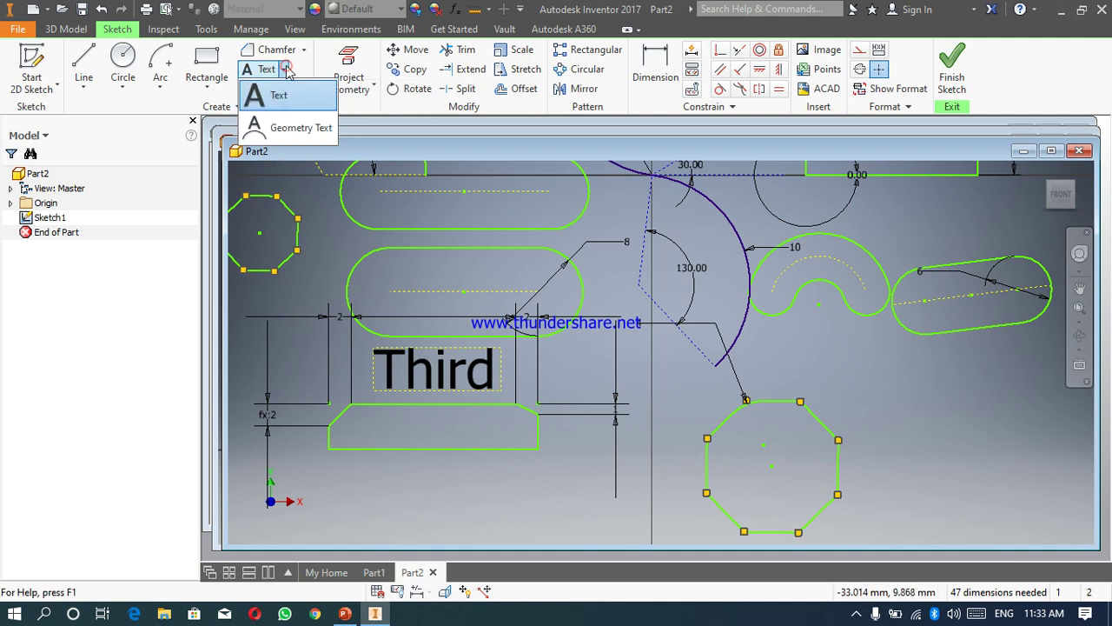
click(288, 128)
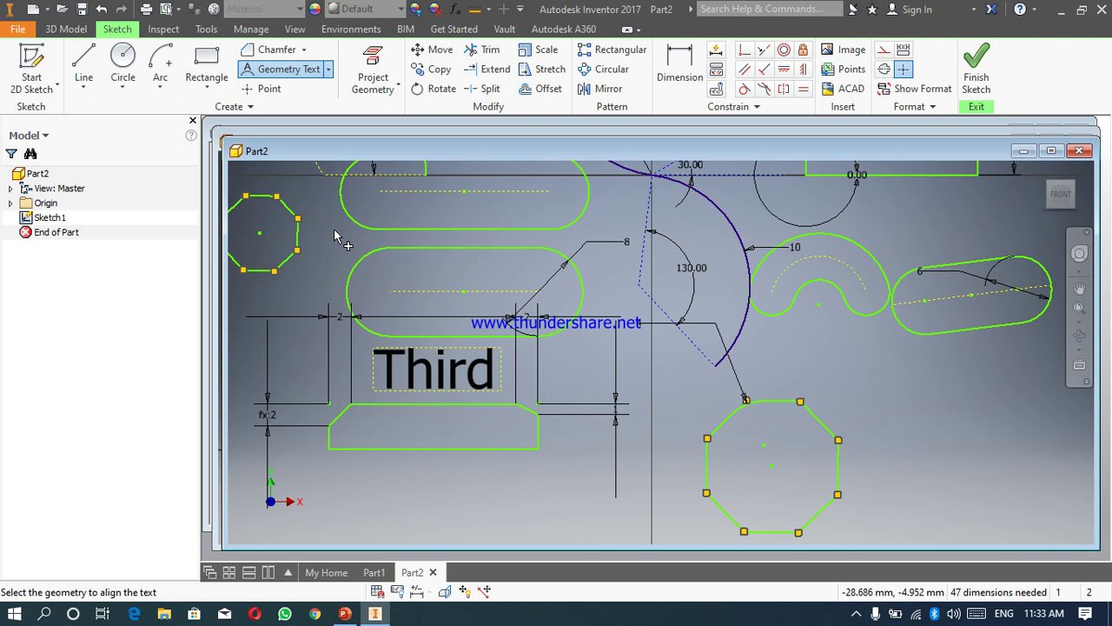
click(360, 265)
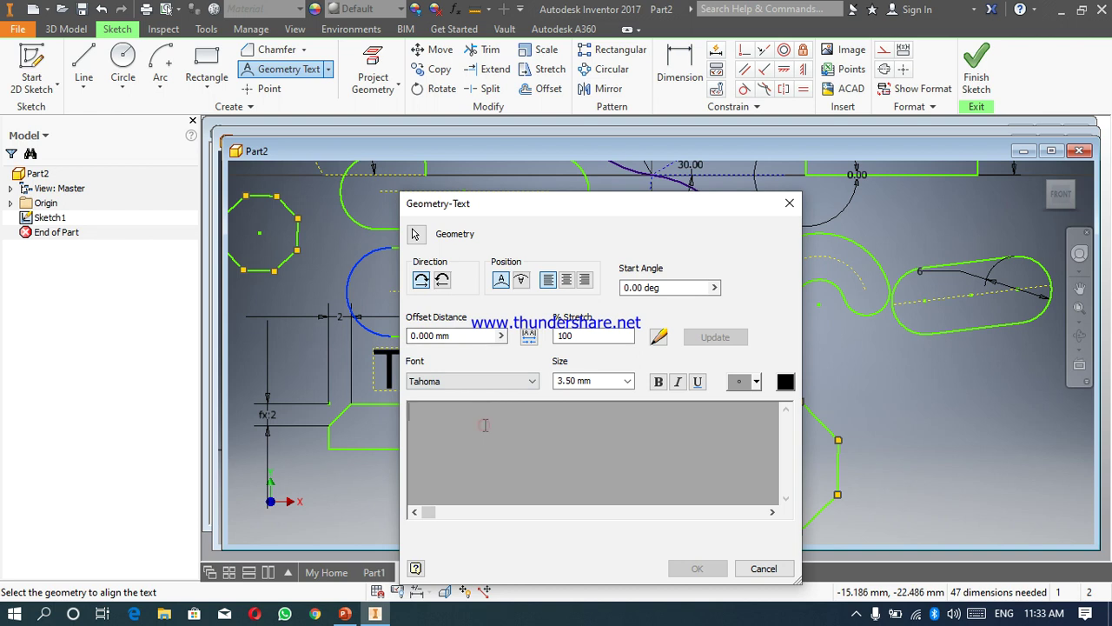
text(T)
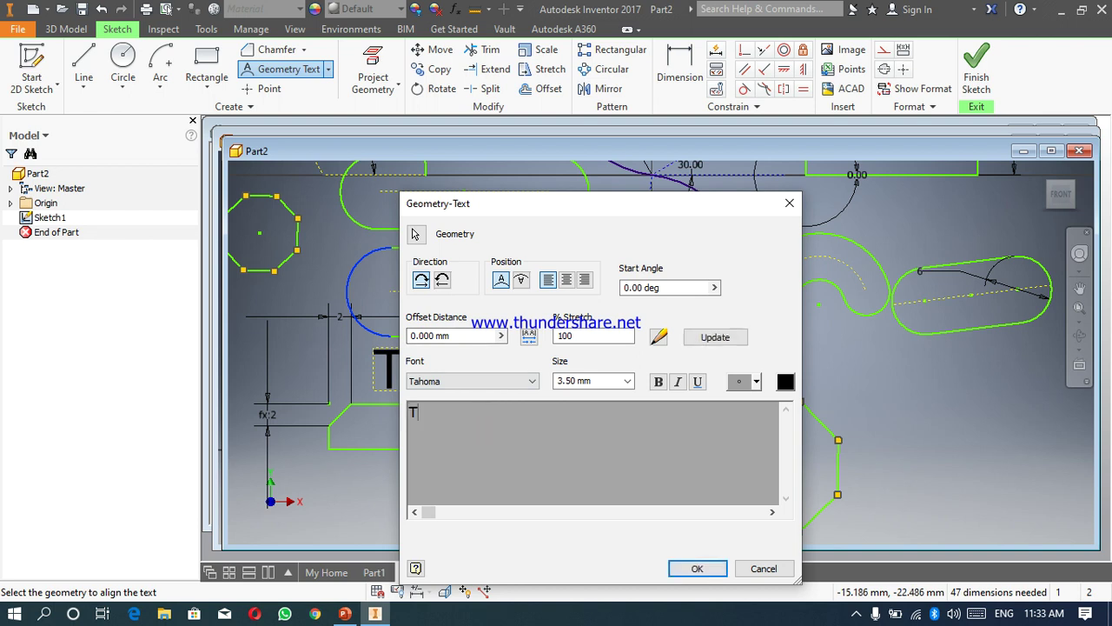
text(hird)
click(697, 569)
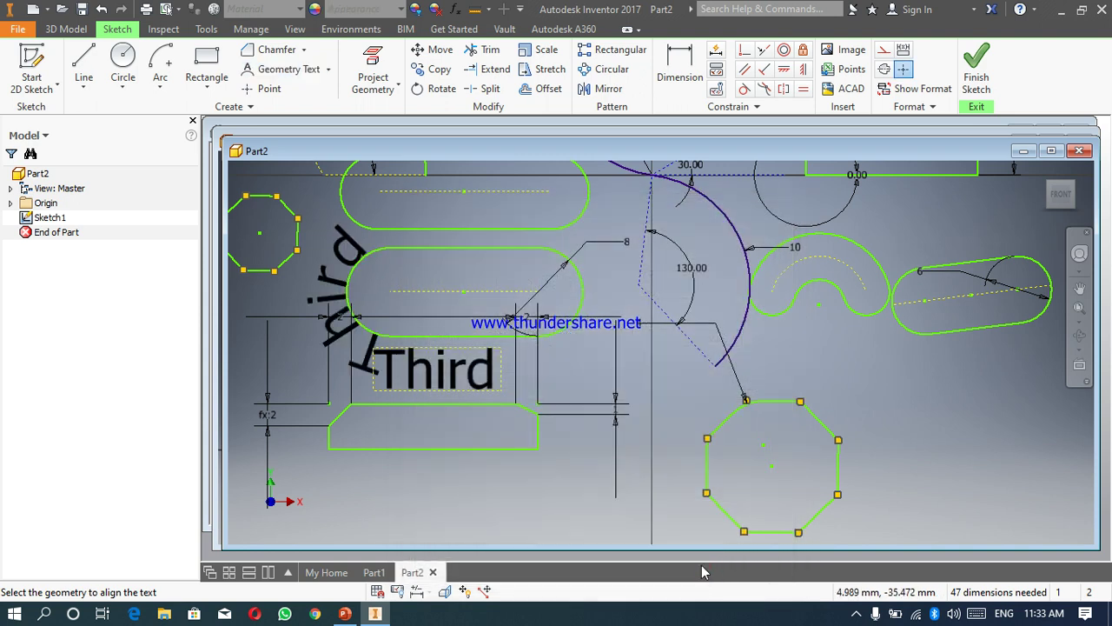
drag(334, 318, 353, 252)
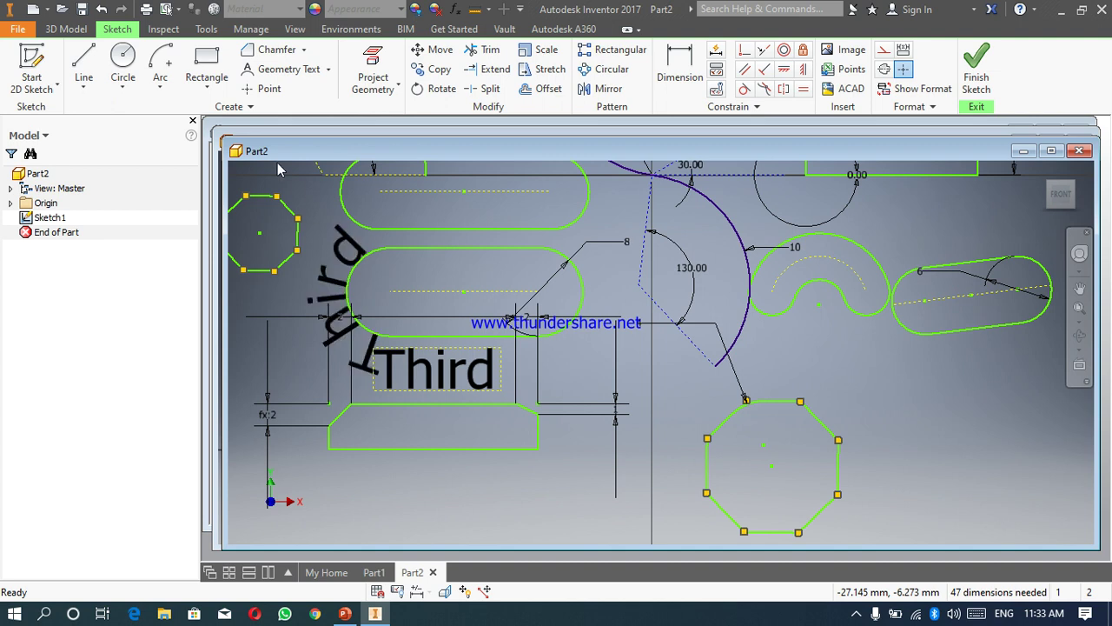
- Place three sketch points in a triangular arrangement below the angled slot, to the right of the large octagon
click(260, 90)
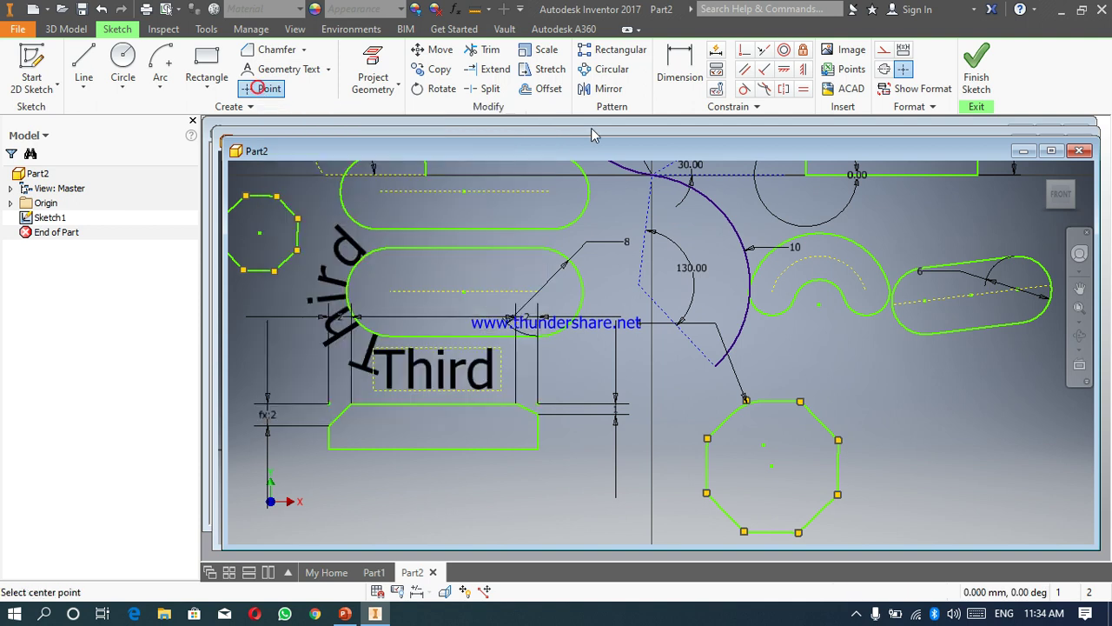
click(912, 390)
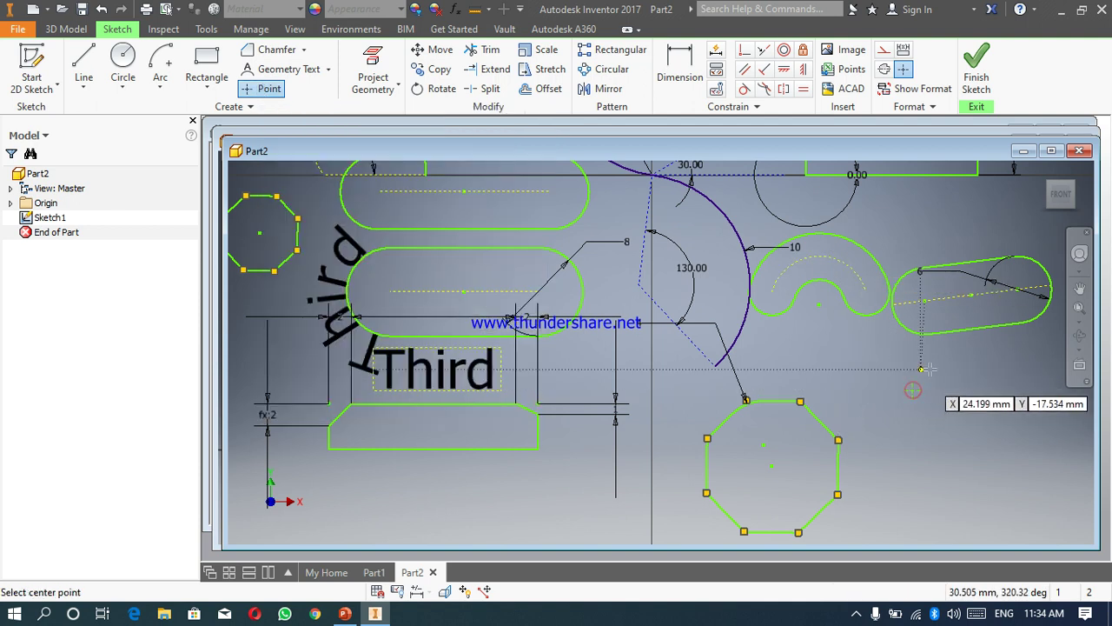
click(996, 385)
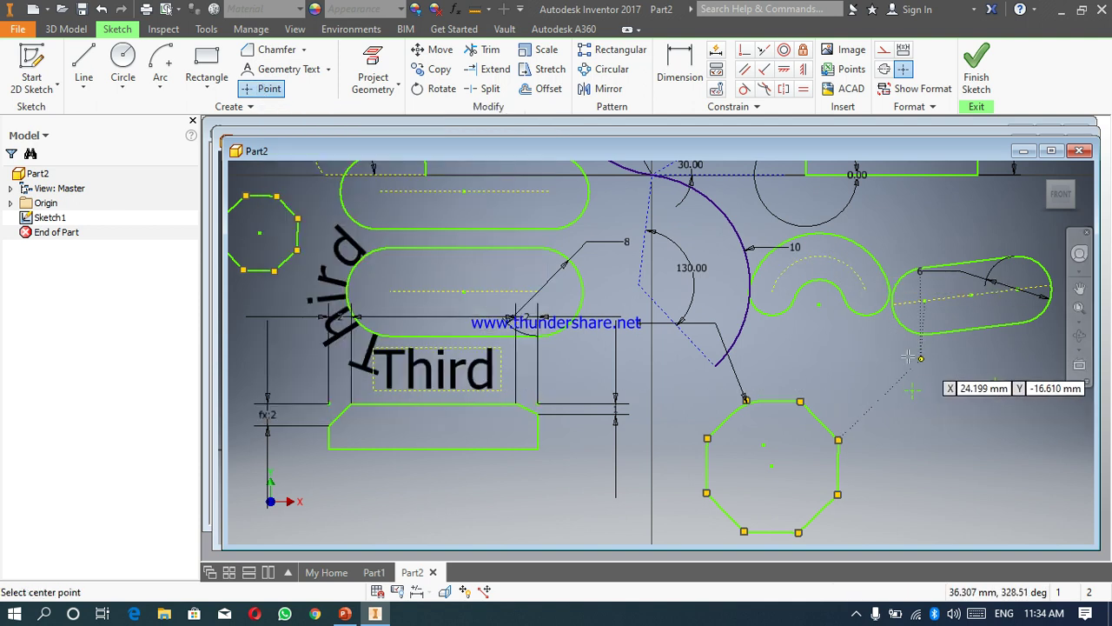
right_click(865, 359)
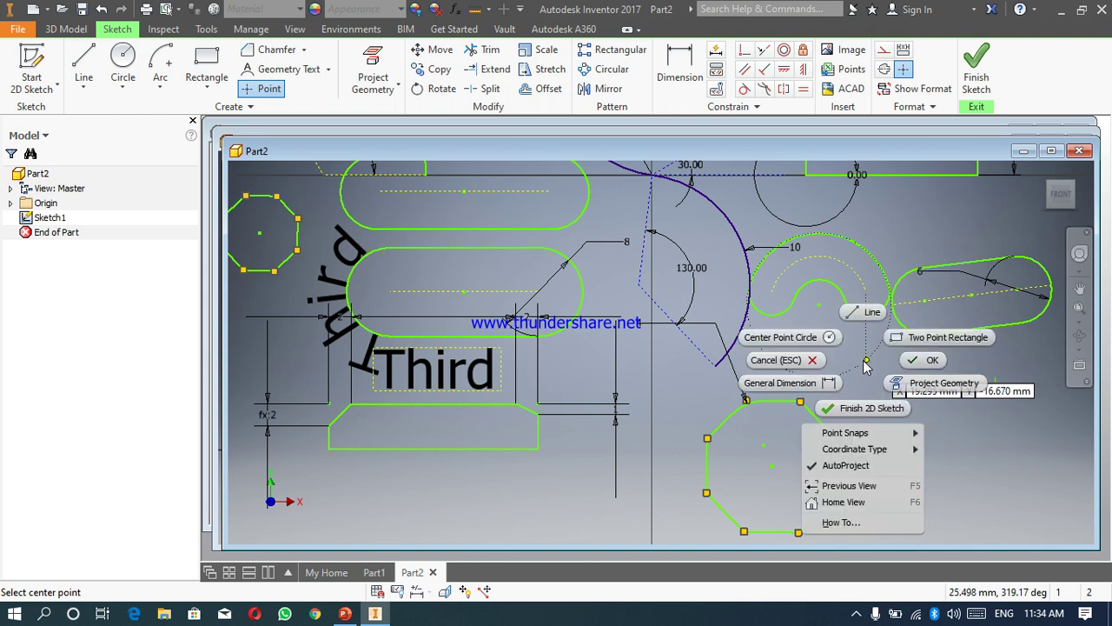
click(945, 368)
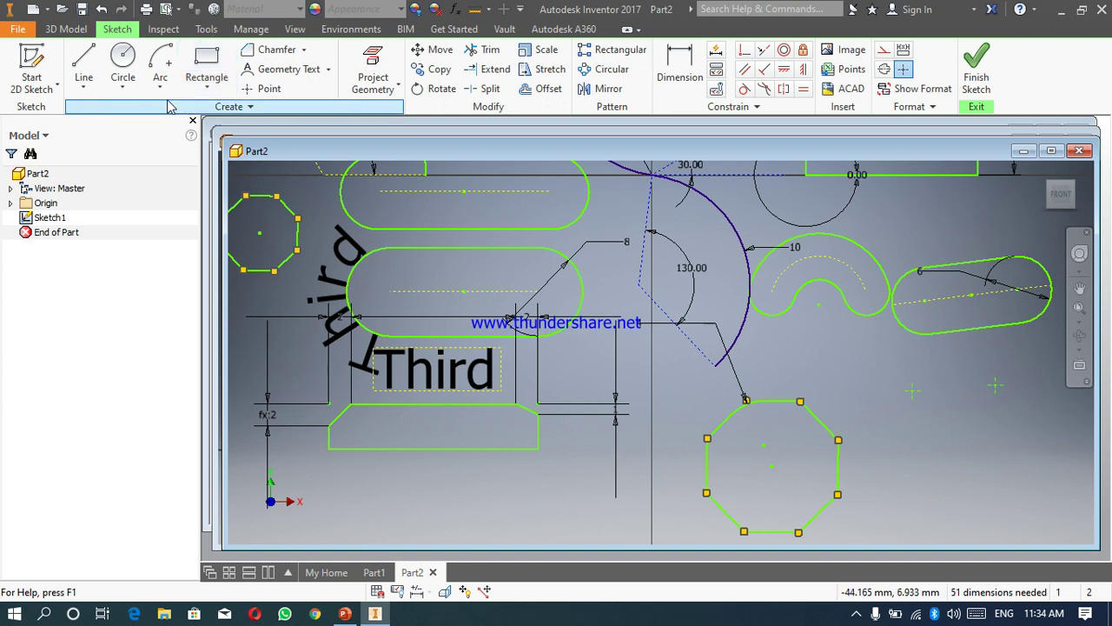
click(123, 86)
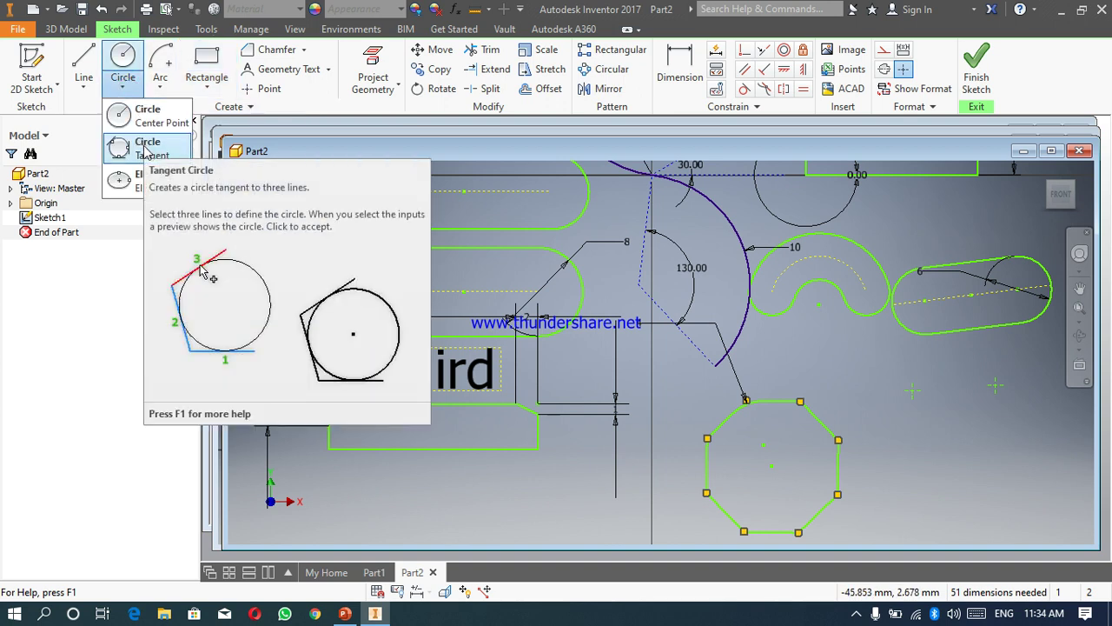
click(269, 91)
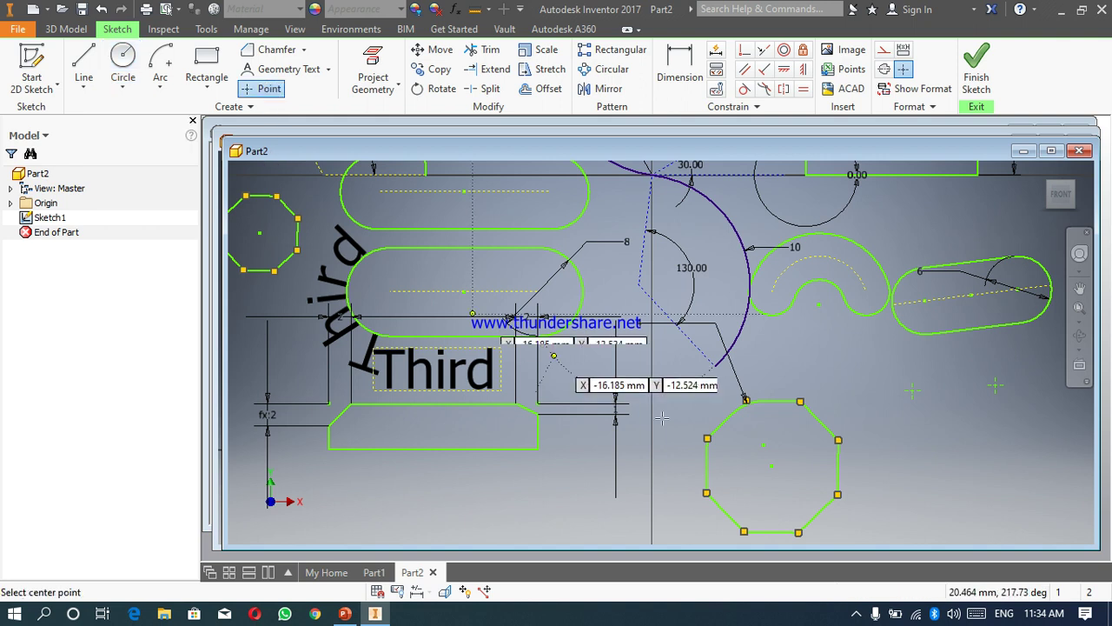
click(965, 436)
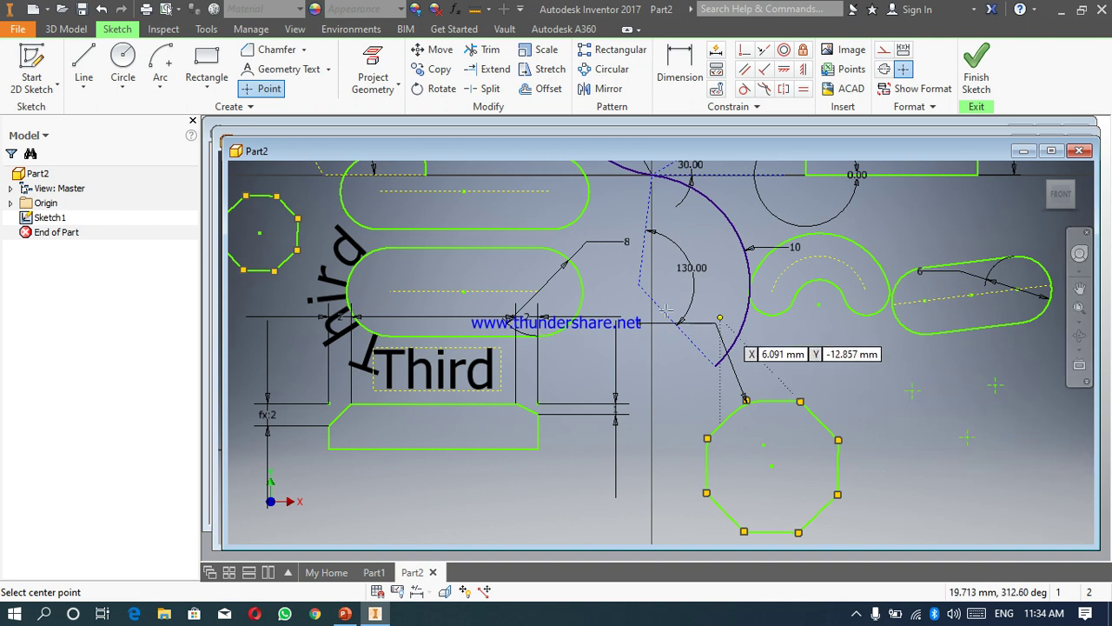
click(124, 79)
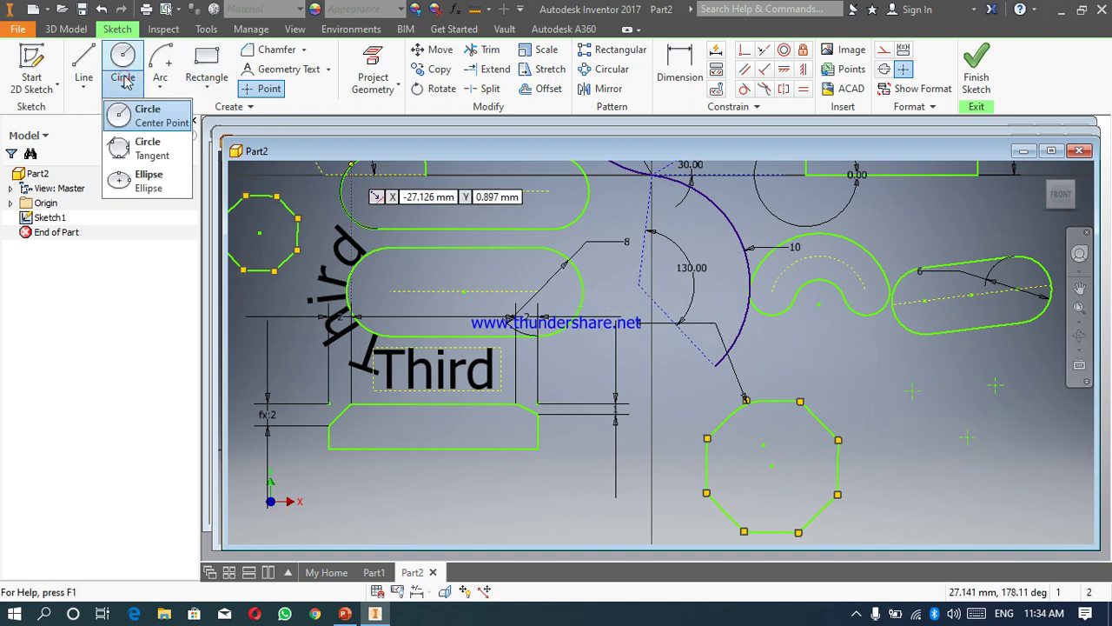
click(139, 153)
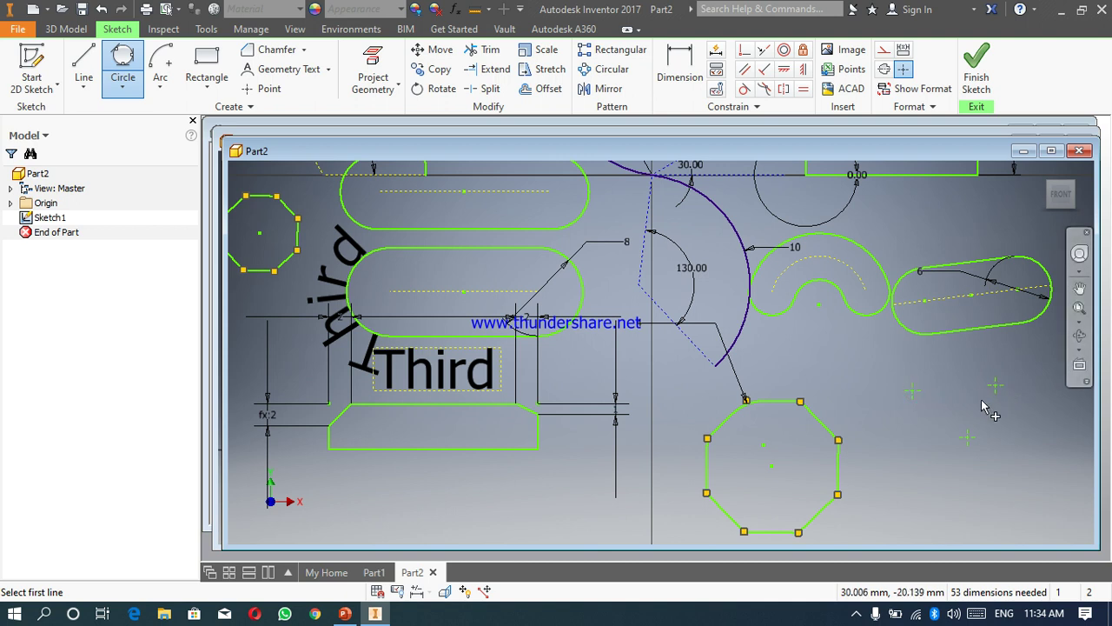
key(Escape)
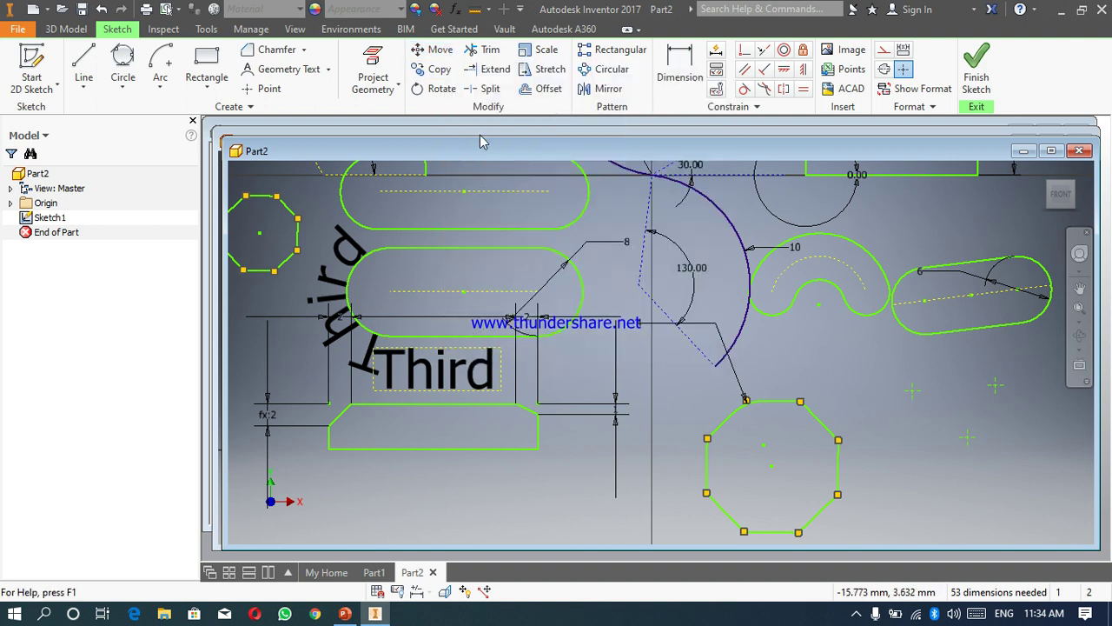
- Move all six edges of the chamfered rectangle to the three sketch points beside the large octagon, relaxing dimensions and removing constraints to other geometry
click(438, 50)
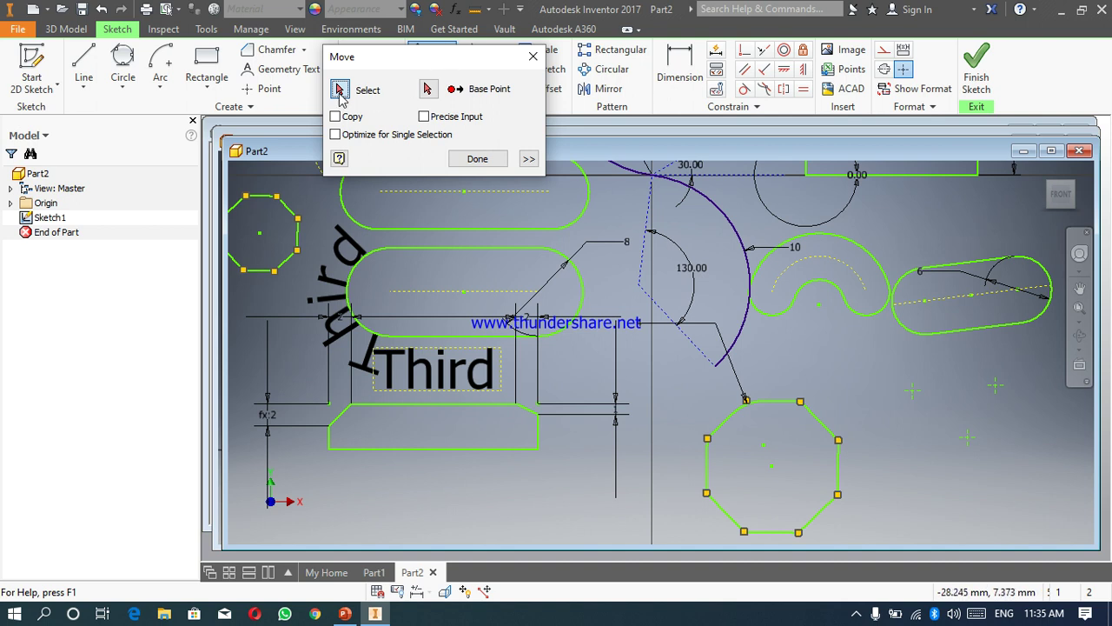
click(444, 405)
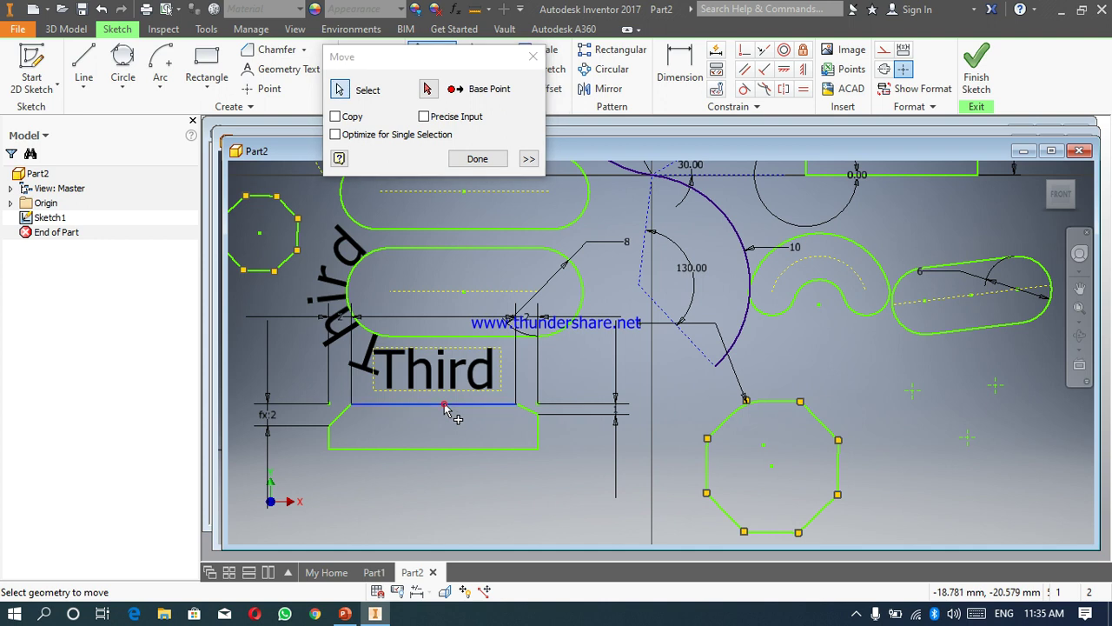
click(339, 418)
click(329, 436)
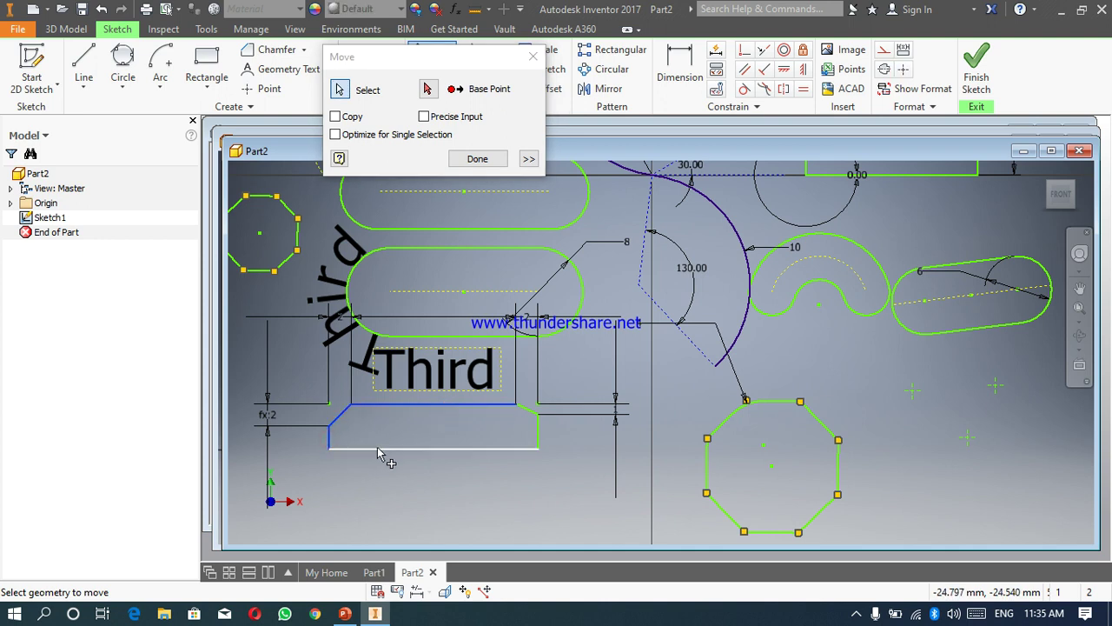
click(379, 449)
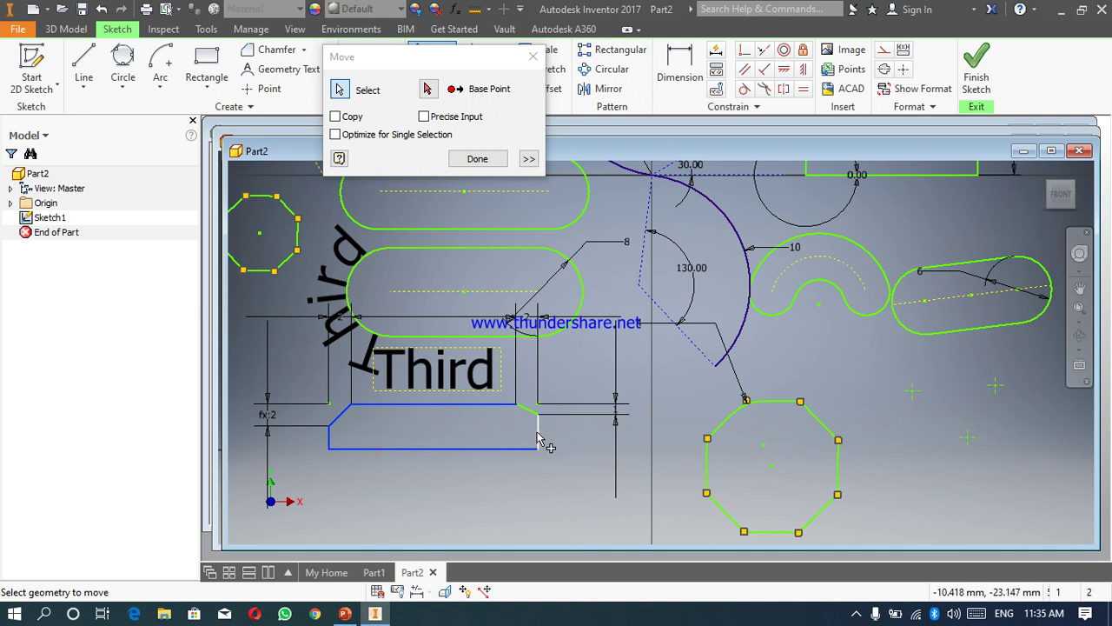
click(539, 432)
click(527, 409)
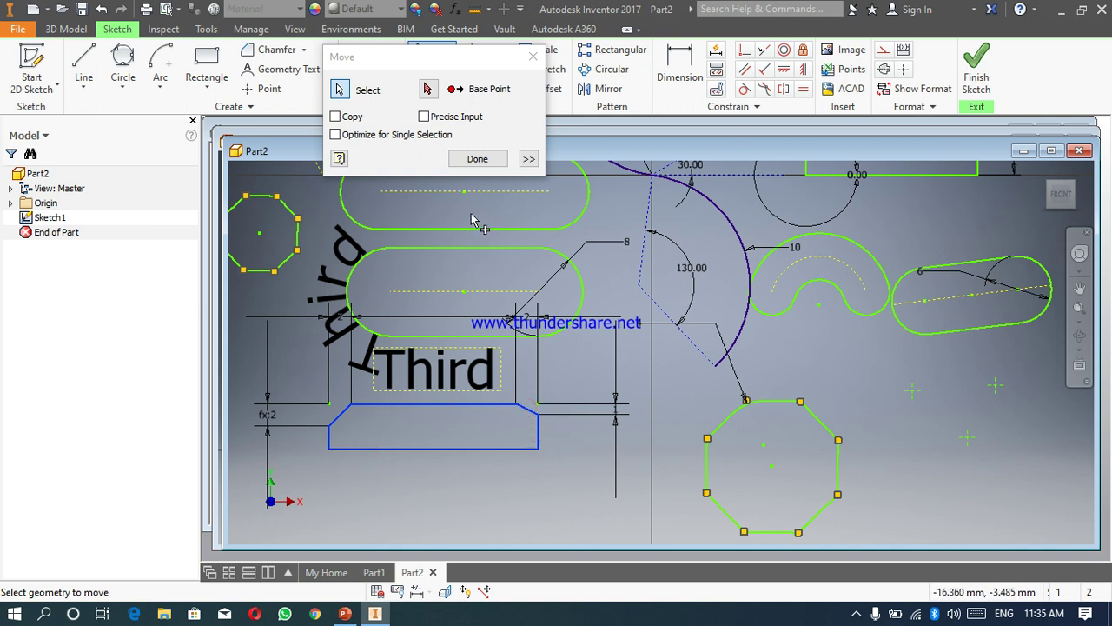
click(427, 89)
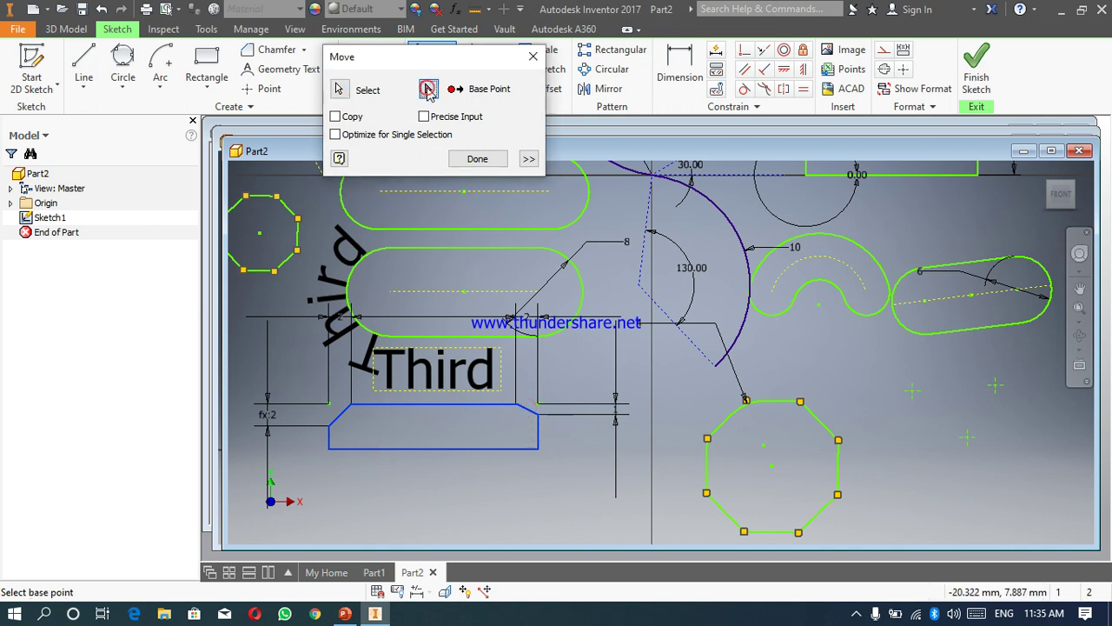
click(434, 482)
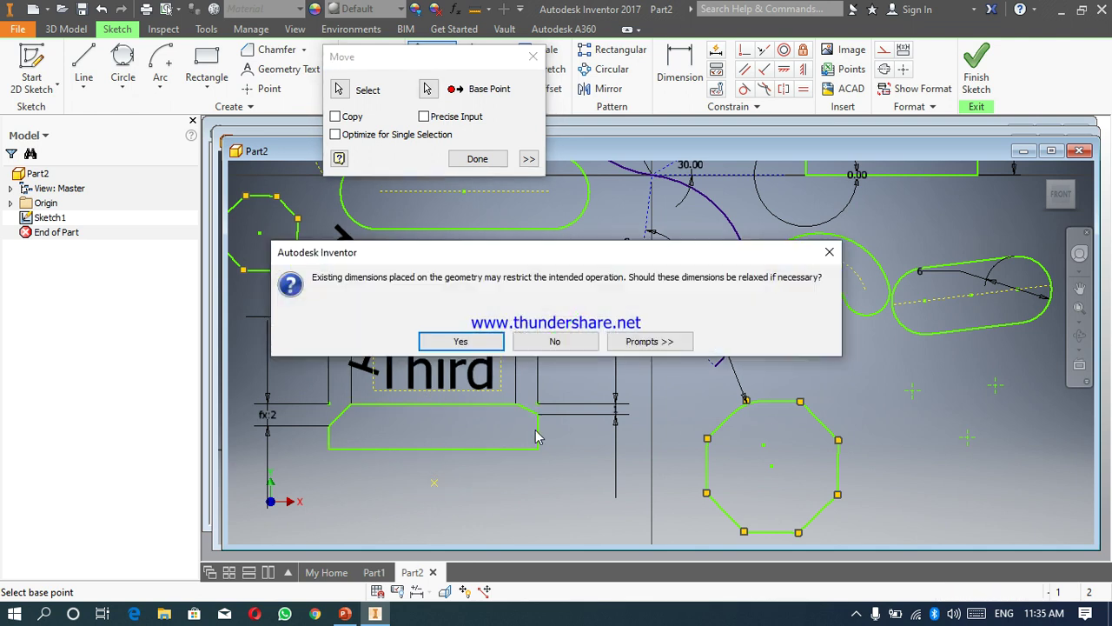
click(476, 341)
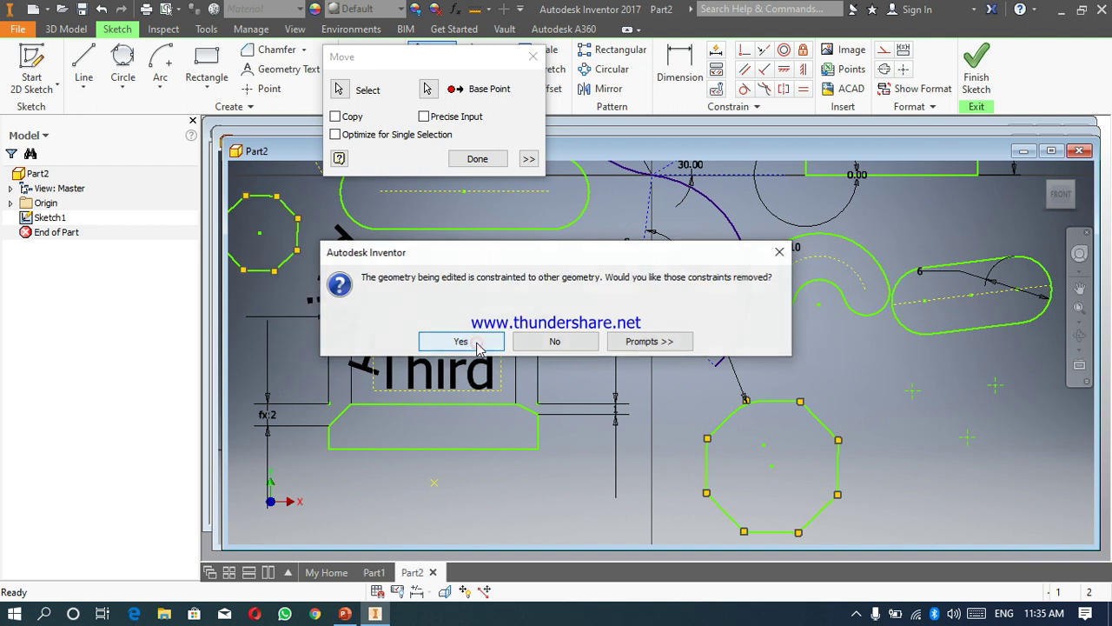
click(477, 346)
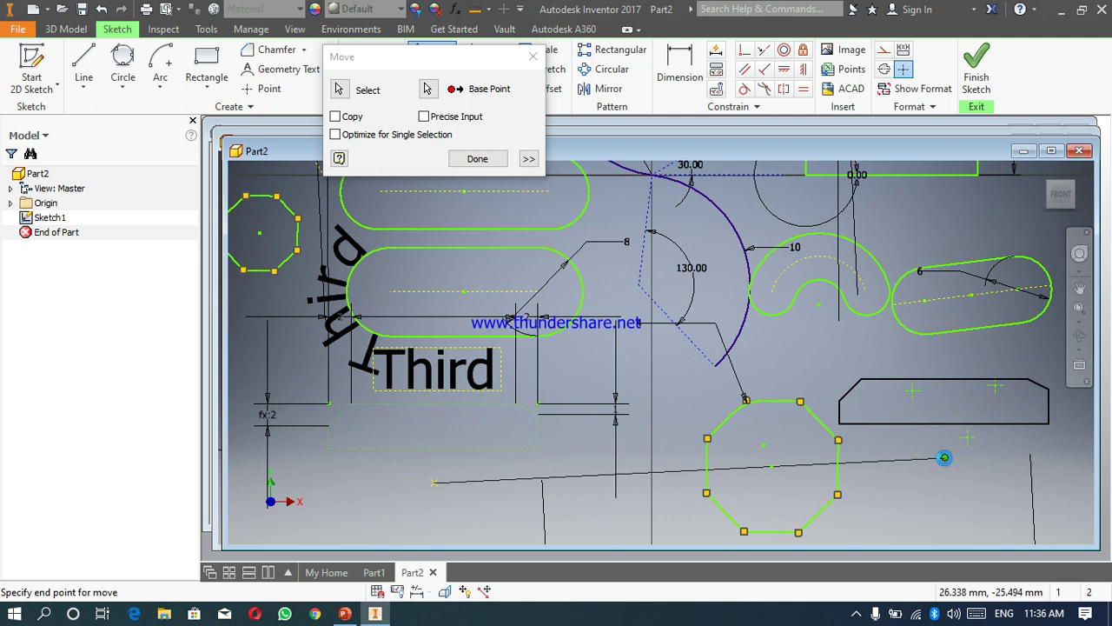
click(946, 461)
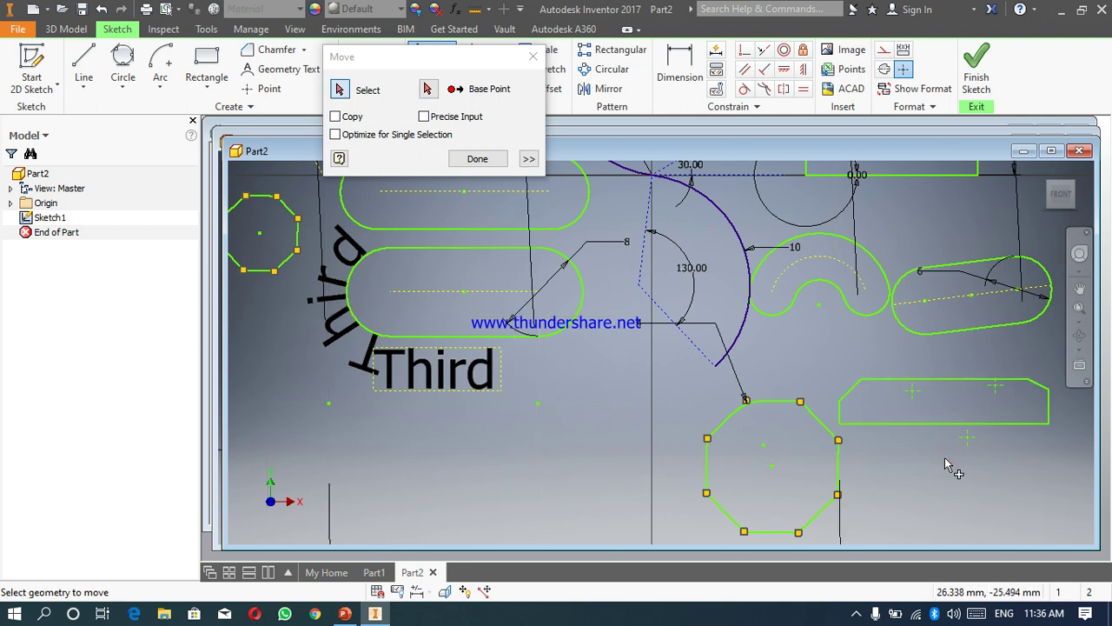
- Finish the move and trim the short segment at the upper horizontal slot's lower-right end, leaving a gap before the end arc
click(477, 159)
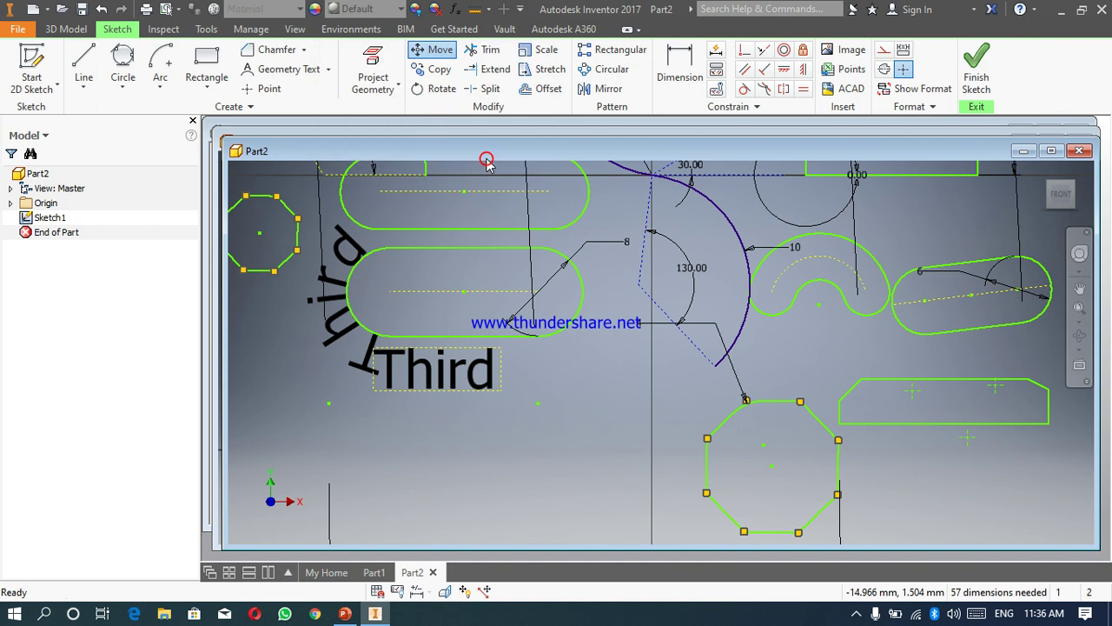
click(474, 52)
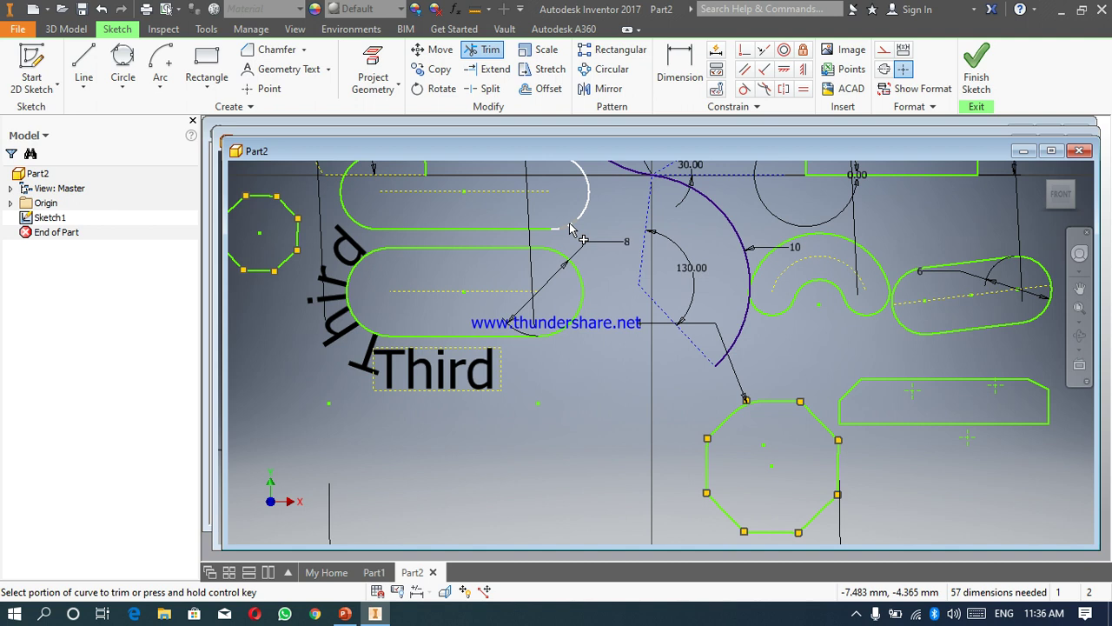
click(570, 228)
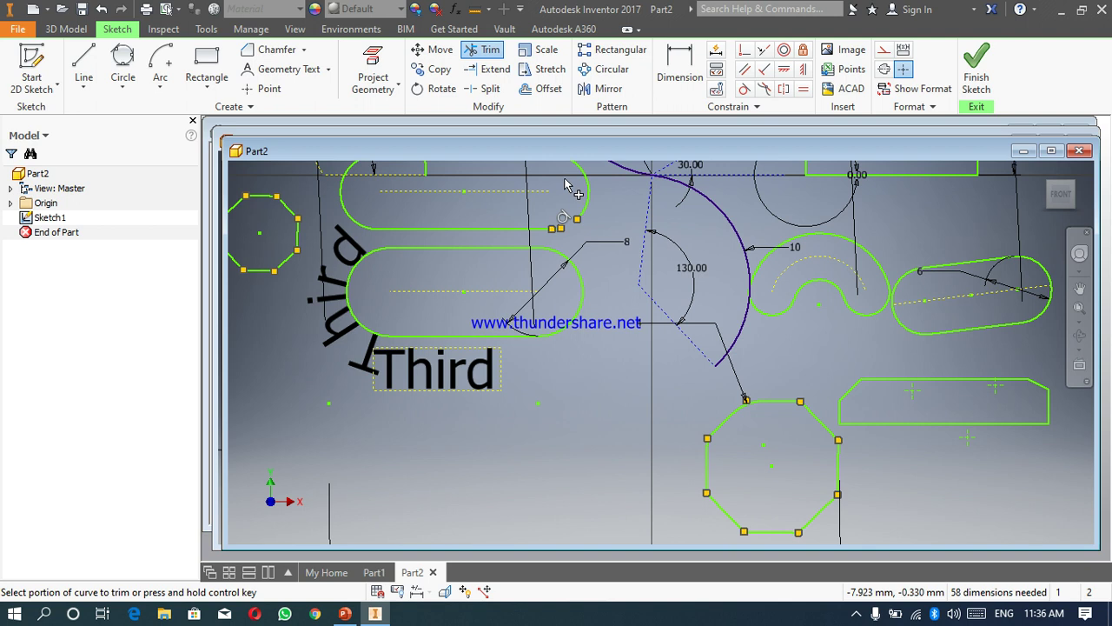
right_click(565, 185)
click(613, 180)
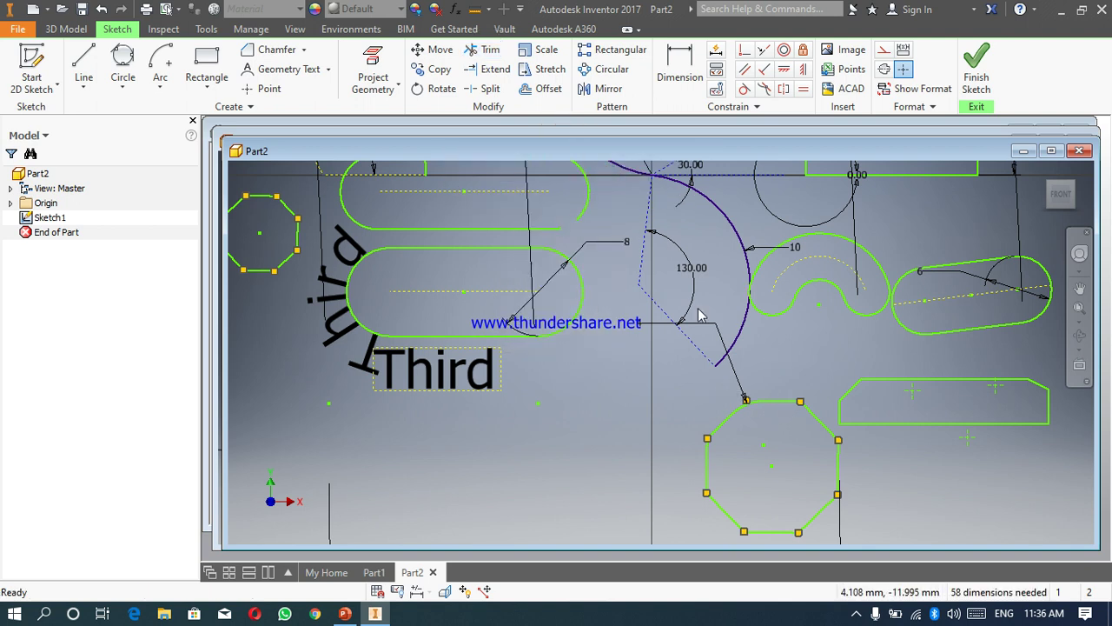
- Draw a diagonal line across the large octagon's upper-right corner, extending past its top and right edges
click(85, 87)
click(96, 110)
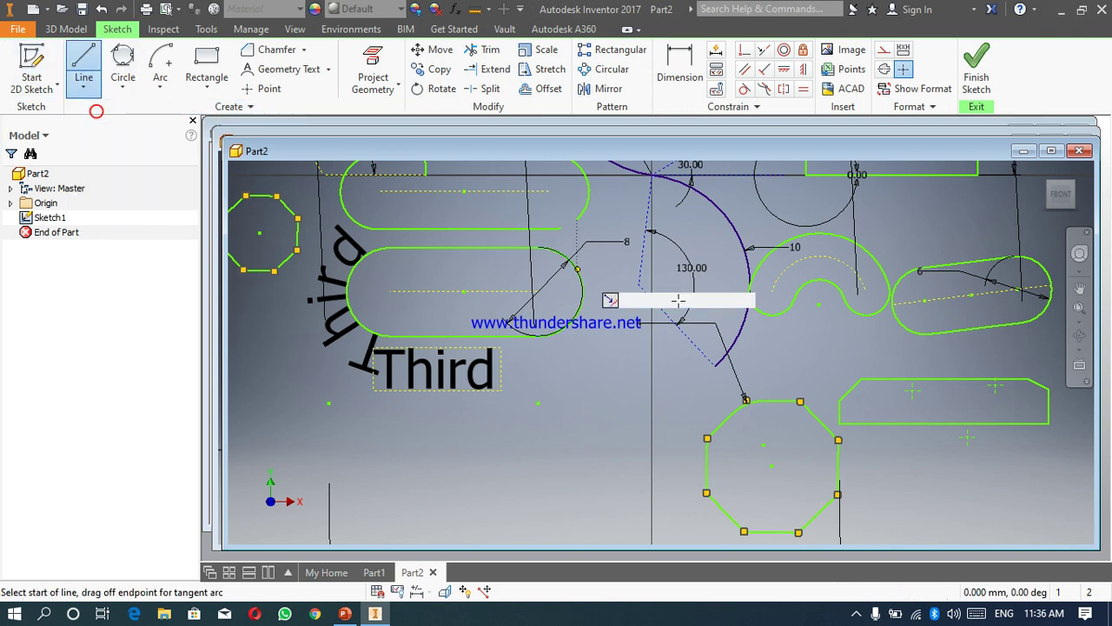
click(776, 395)
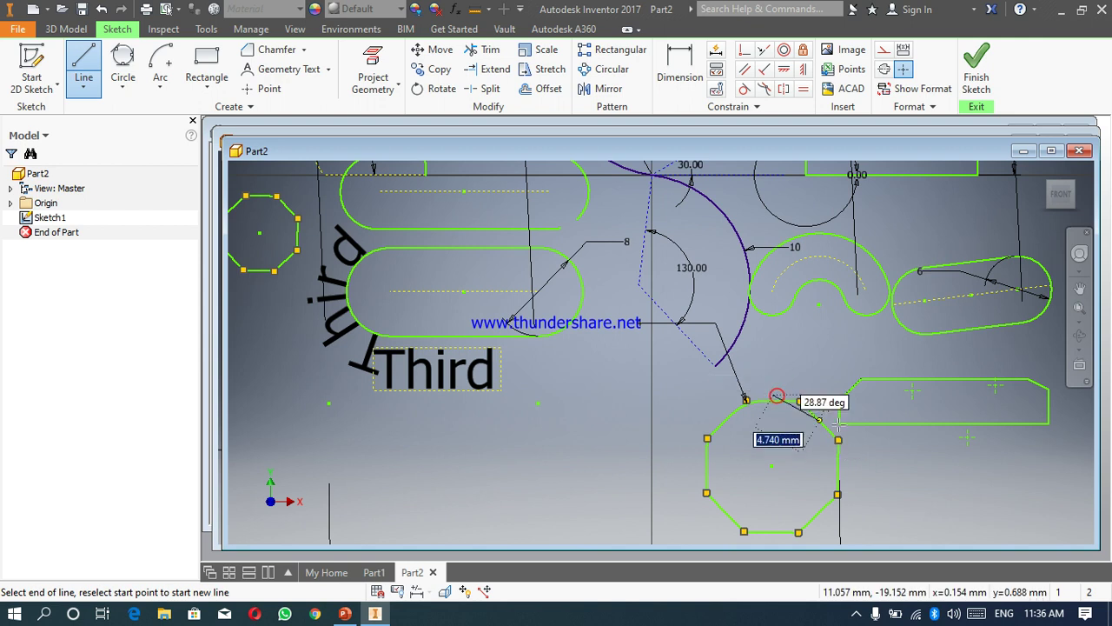
click(875, 475)
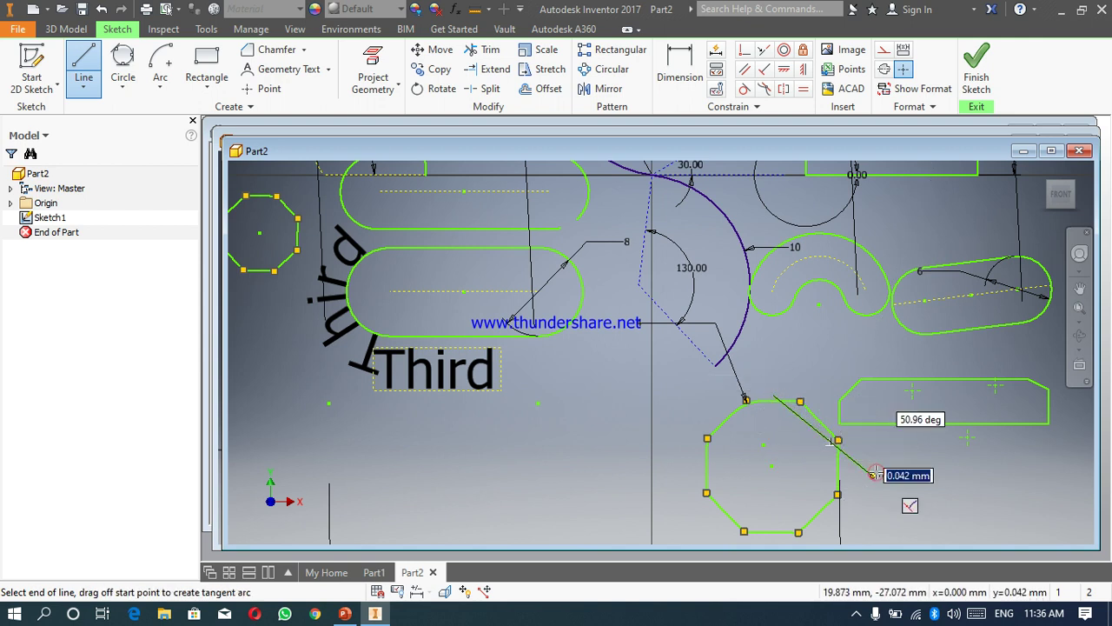
right_click(875, 475)
click(926, 475)
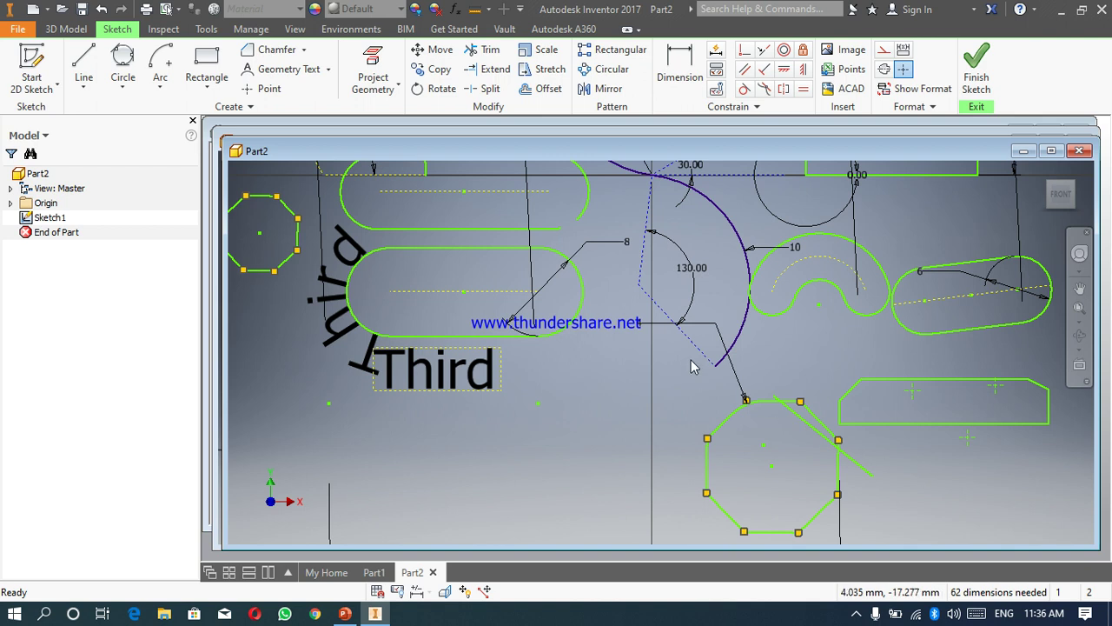
- Trim the diagonal line's ends outside the large octagon and the octagon edges cut off at its upper-right corner
click(486, 53)
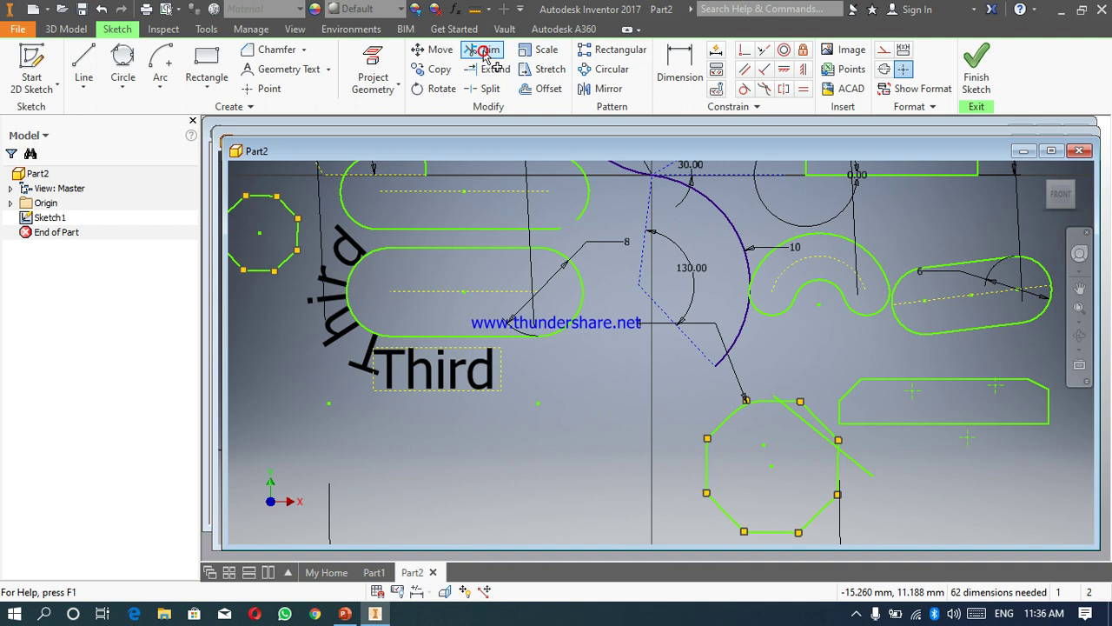
click(775, 396)
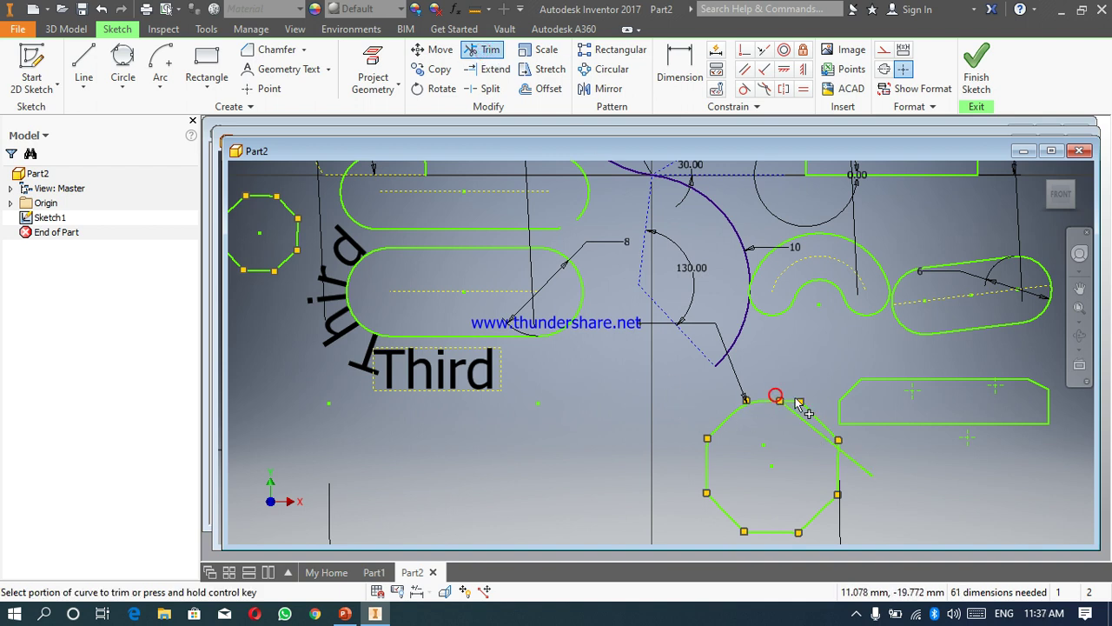
click(870, 470)
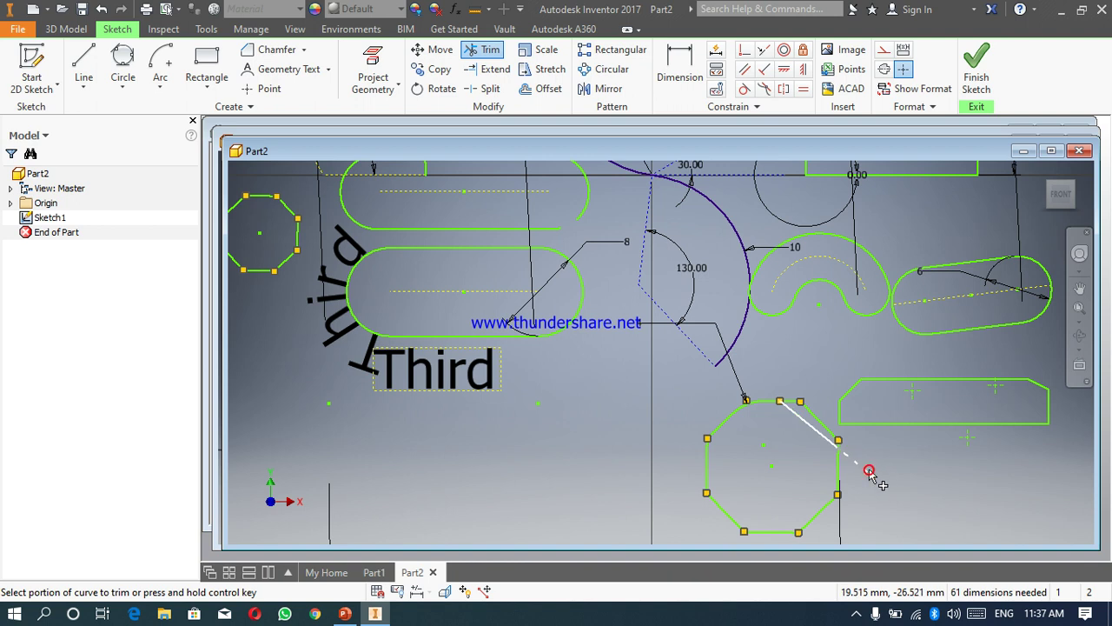
click(828, 435)
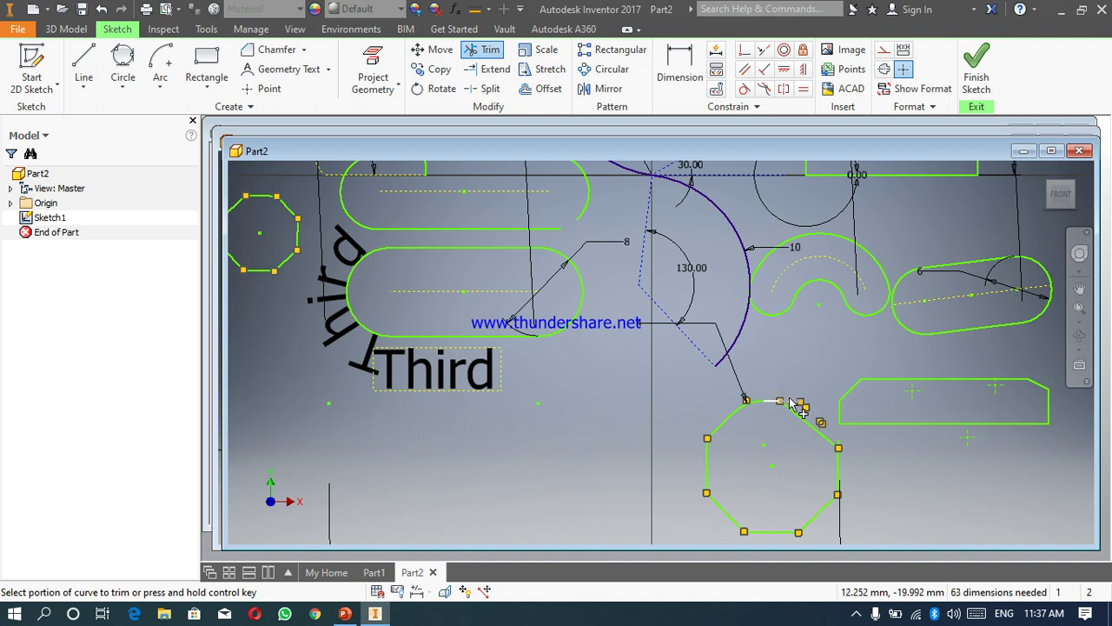
click(838, 444)
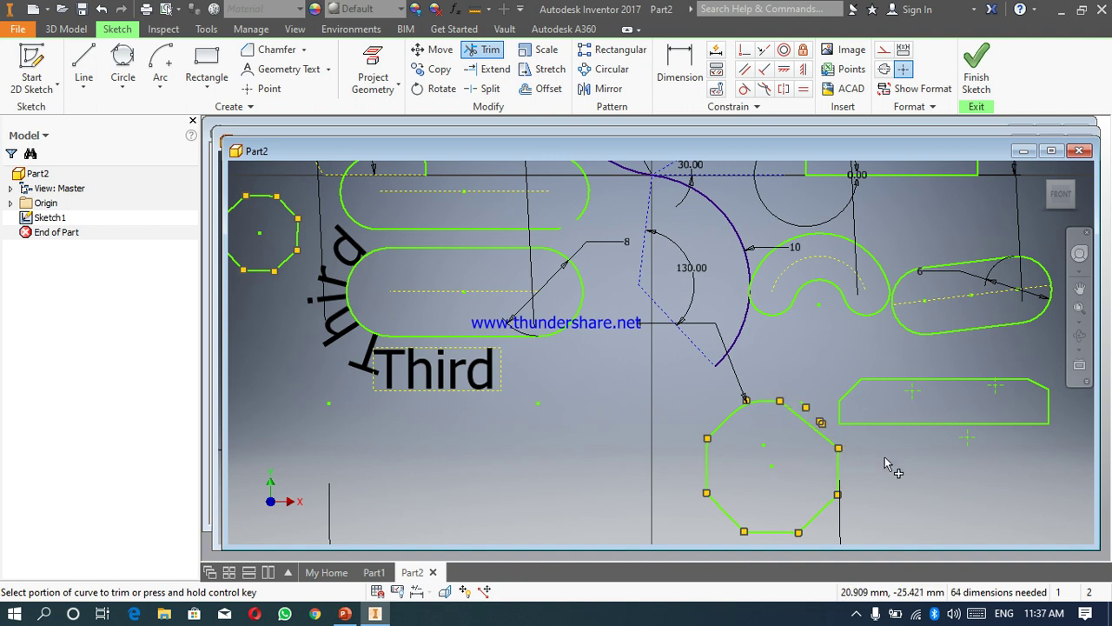
right_click(887, 464)
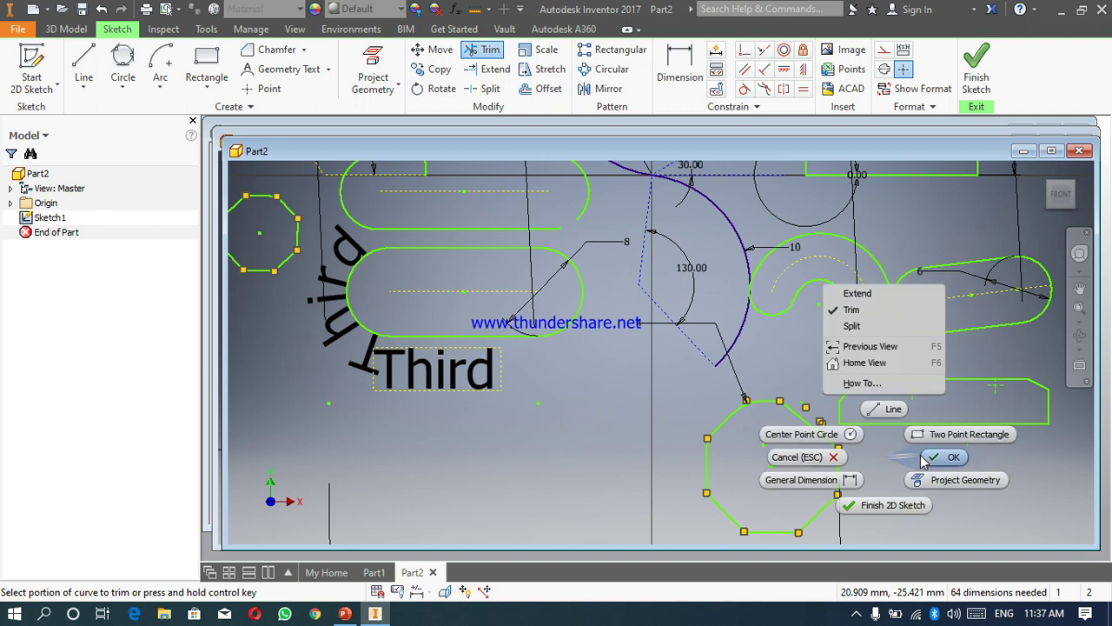
click(928, 457)
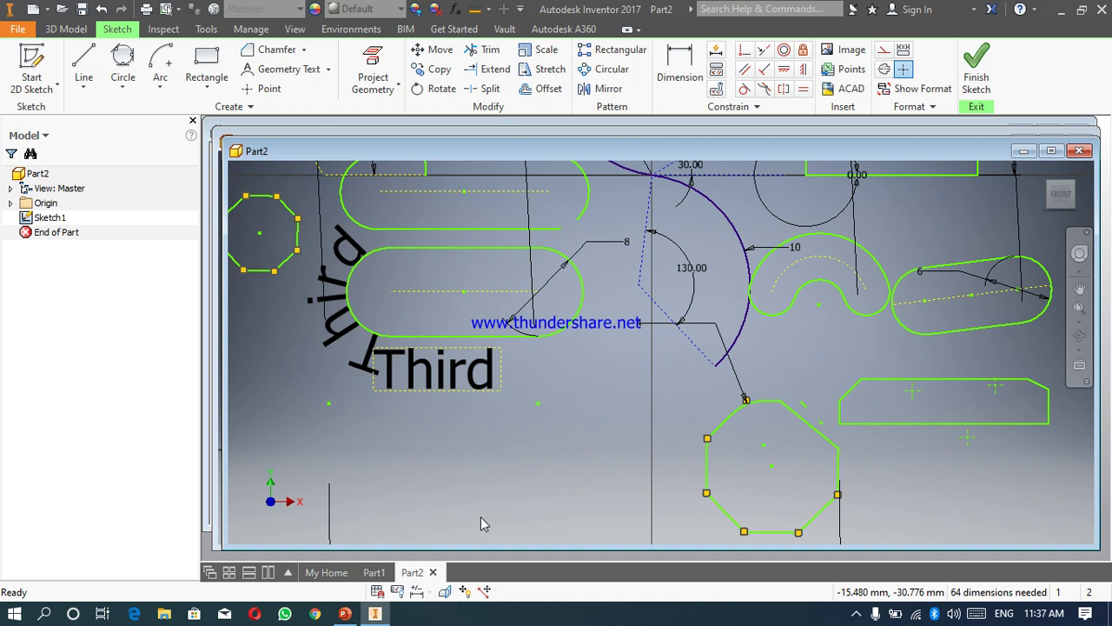
- Copy the curved slot's outline and the adjoining 10 mm arc from a base point left of the large octagon, placing several copies across the lower sketch
text(cop)
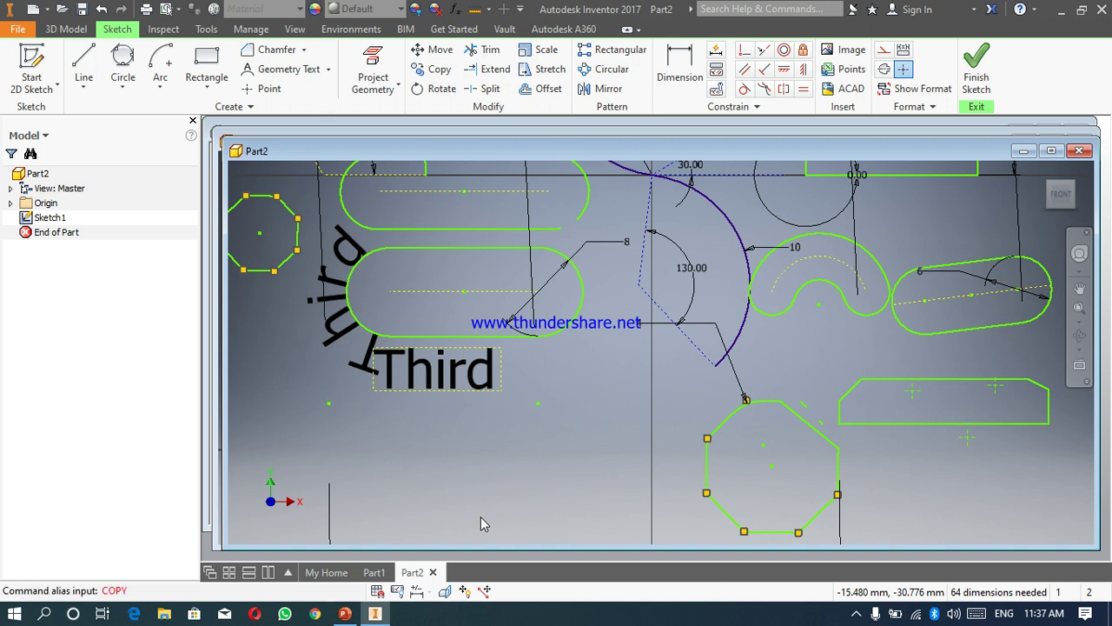
click(438, 71)
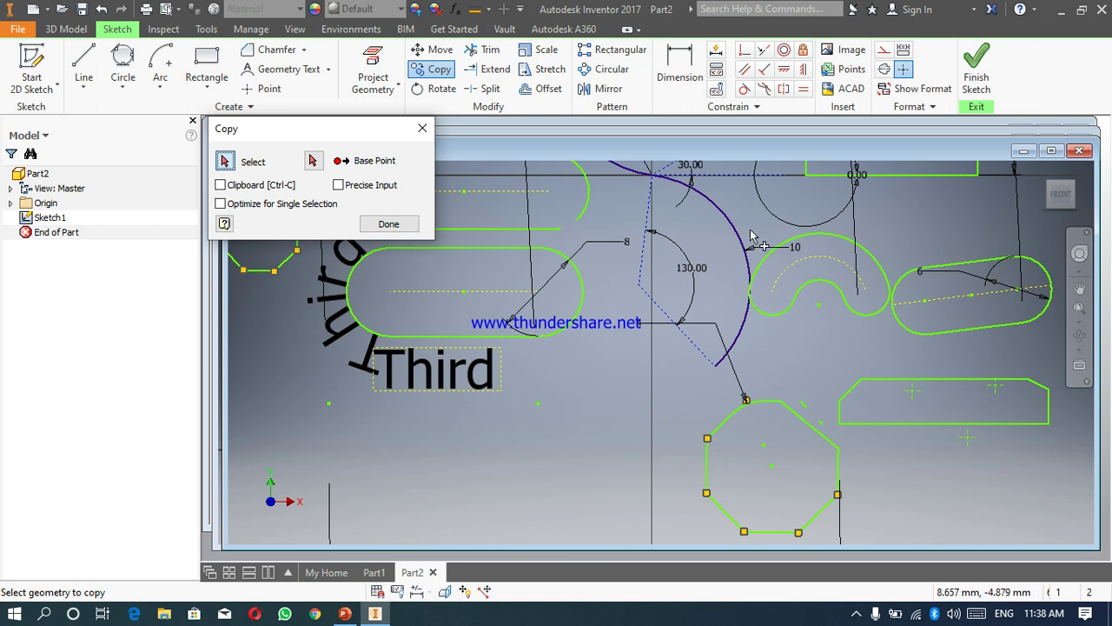
drag(752, 231, 896, 326)
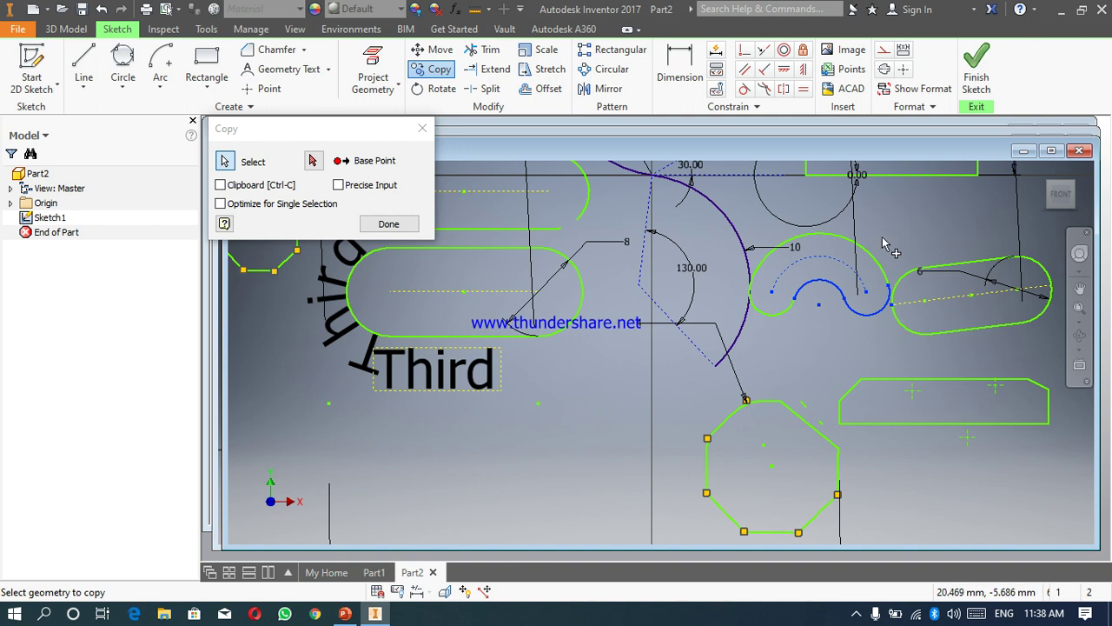
drag(881, 237, 750, 334)
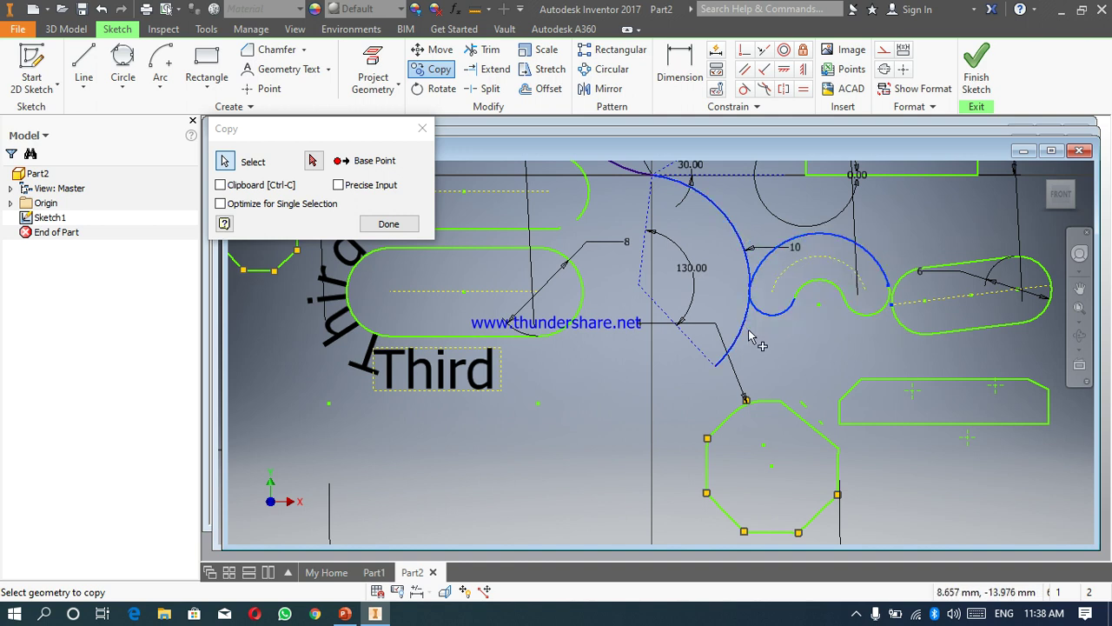
click(878, 317)
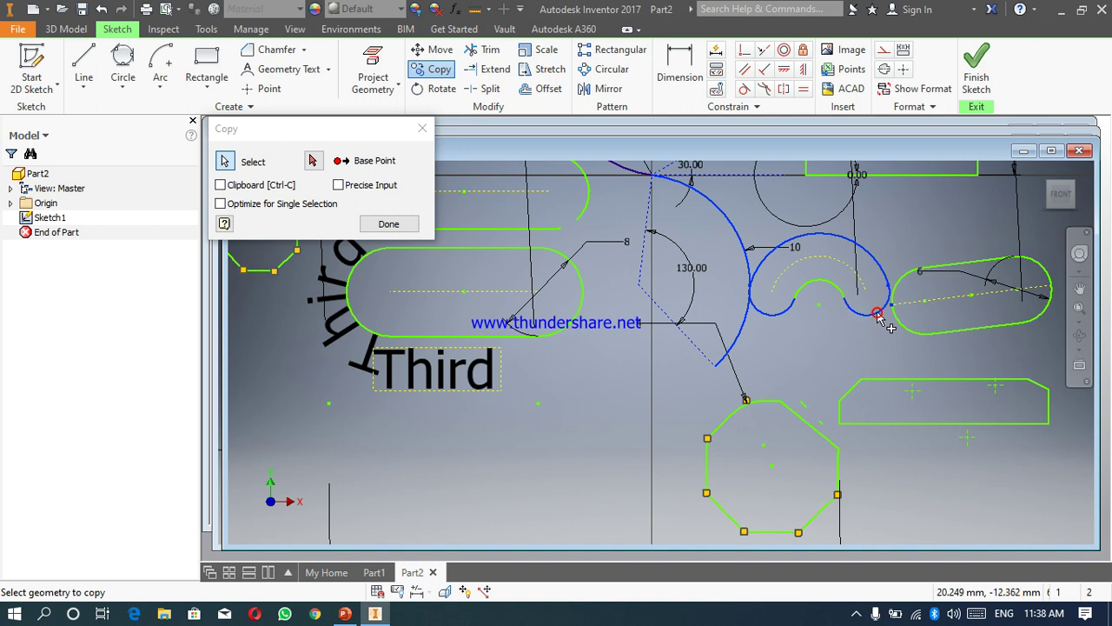
click(836, 290)
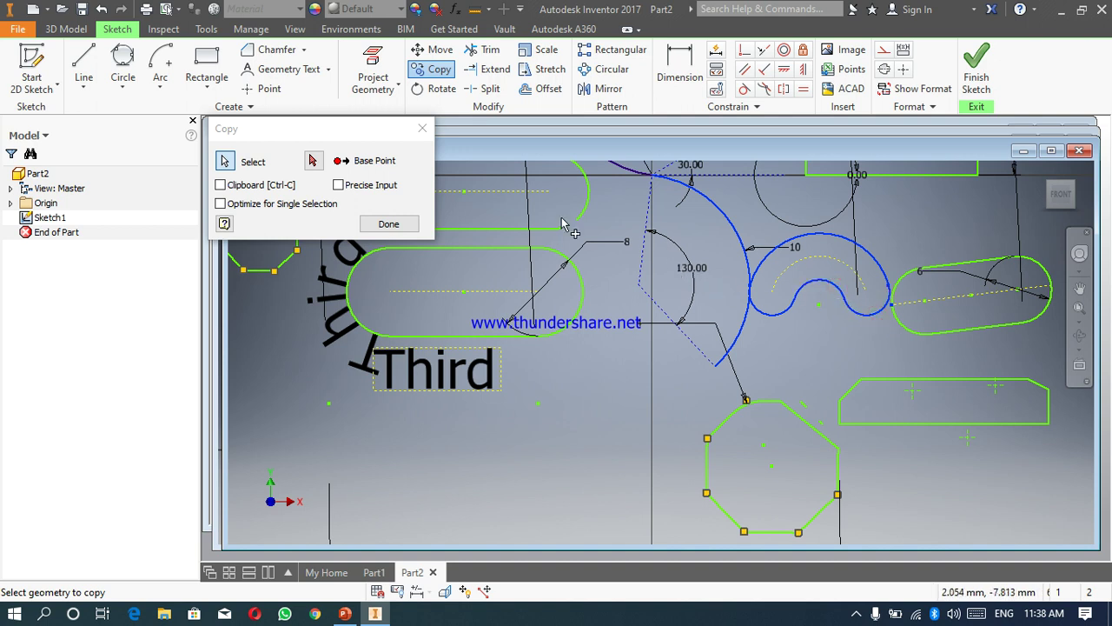
click(313, 161)
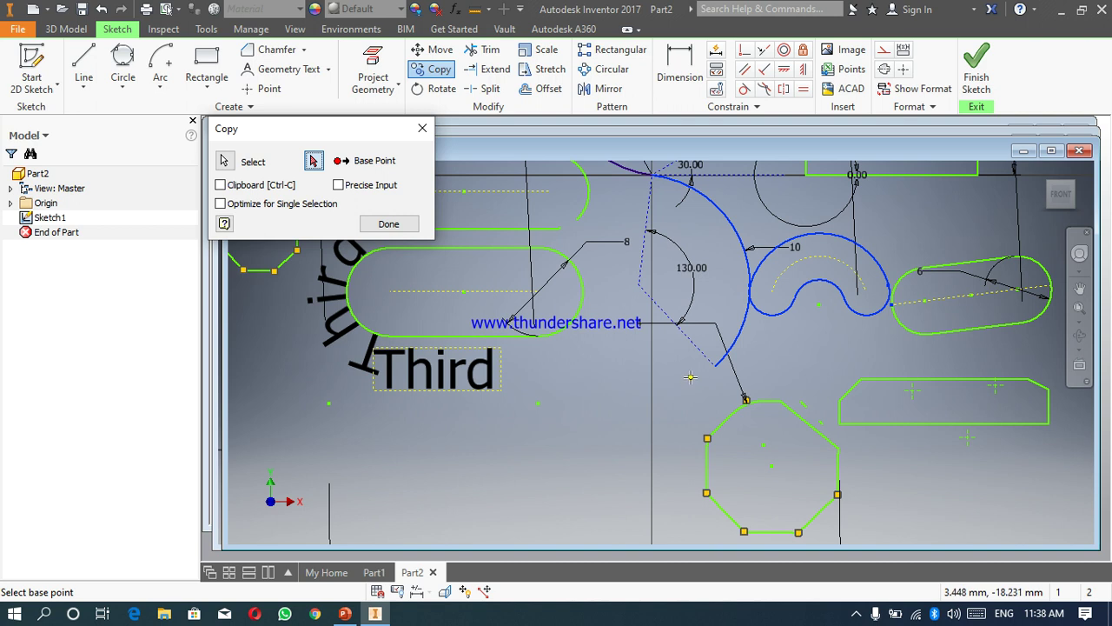
click(690, 379)
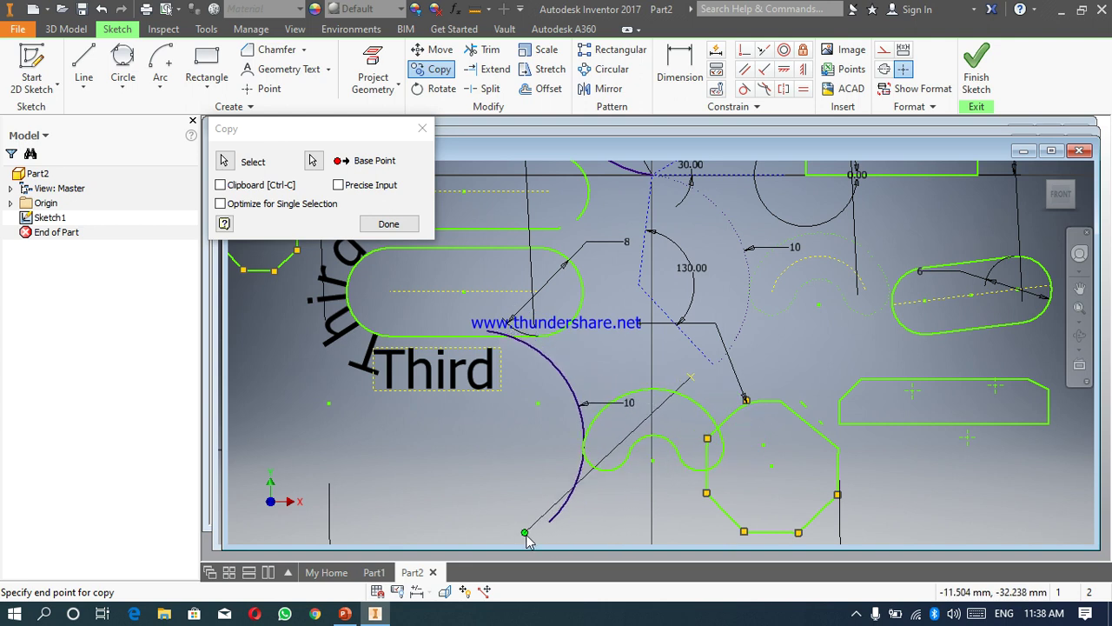
click(526, 534)
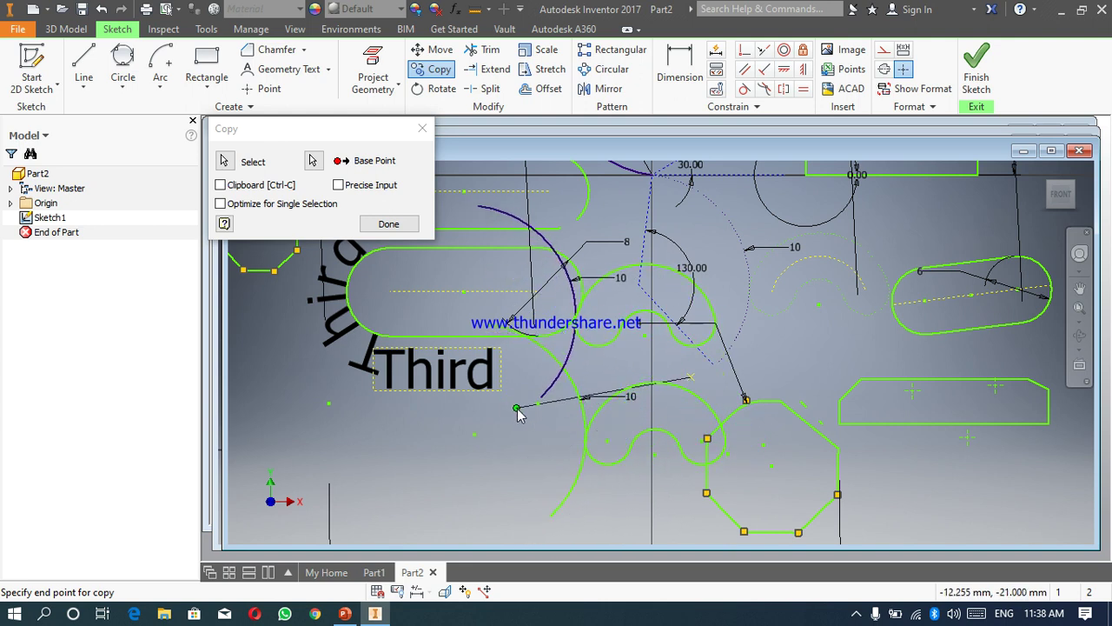
click(519, 409)
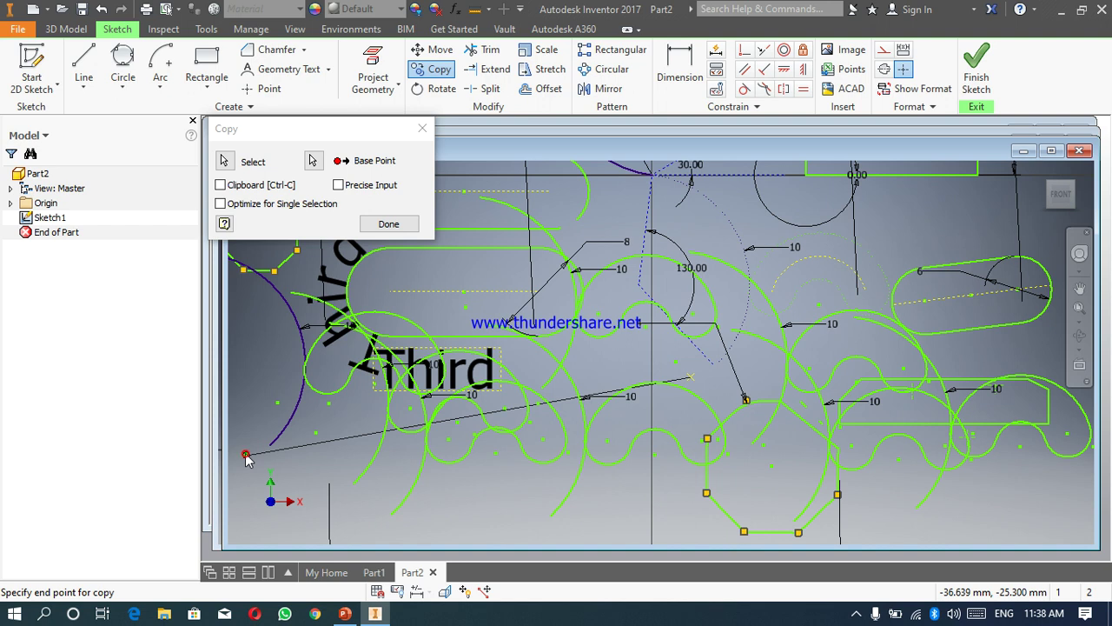
click(388, 224)
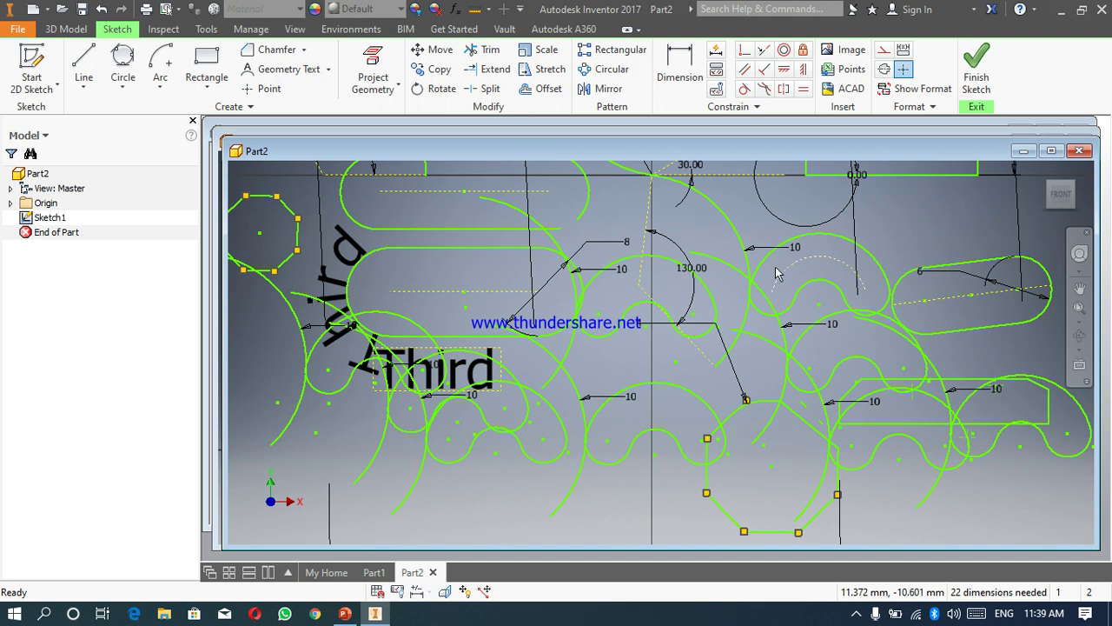
- Rotate the tilted 15 by 7 mm rectangle with its overlapping arc about 180° around the rectangle's upper-right corner, removing constraints to other geometry
click(1082, 290)
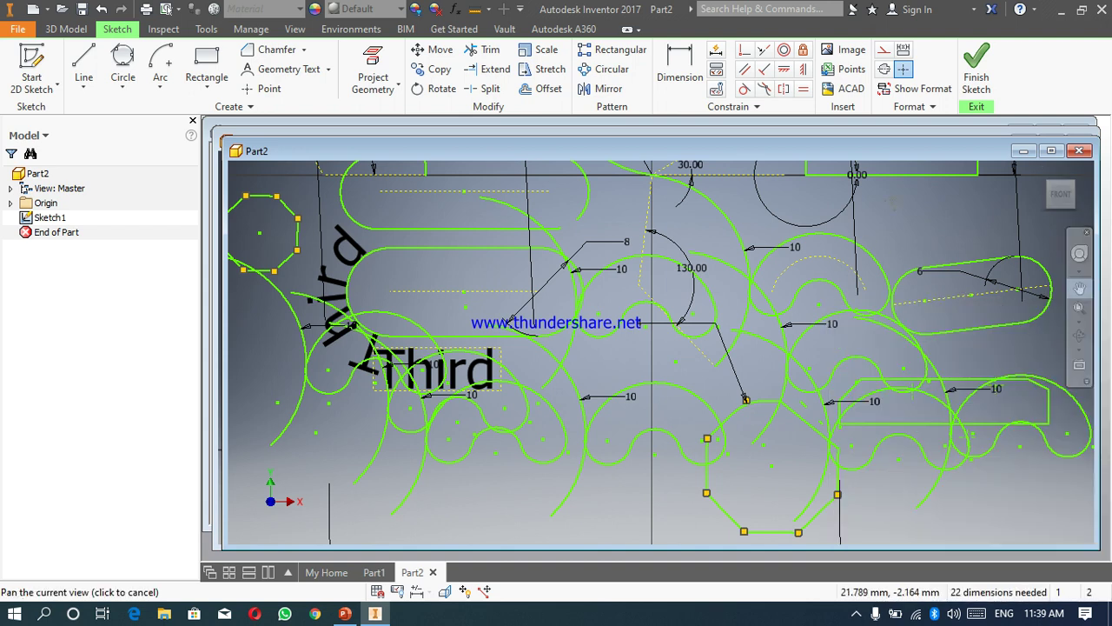
drag(863, 236, 843, 456)
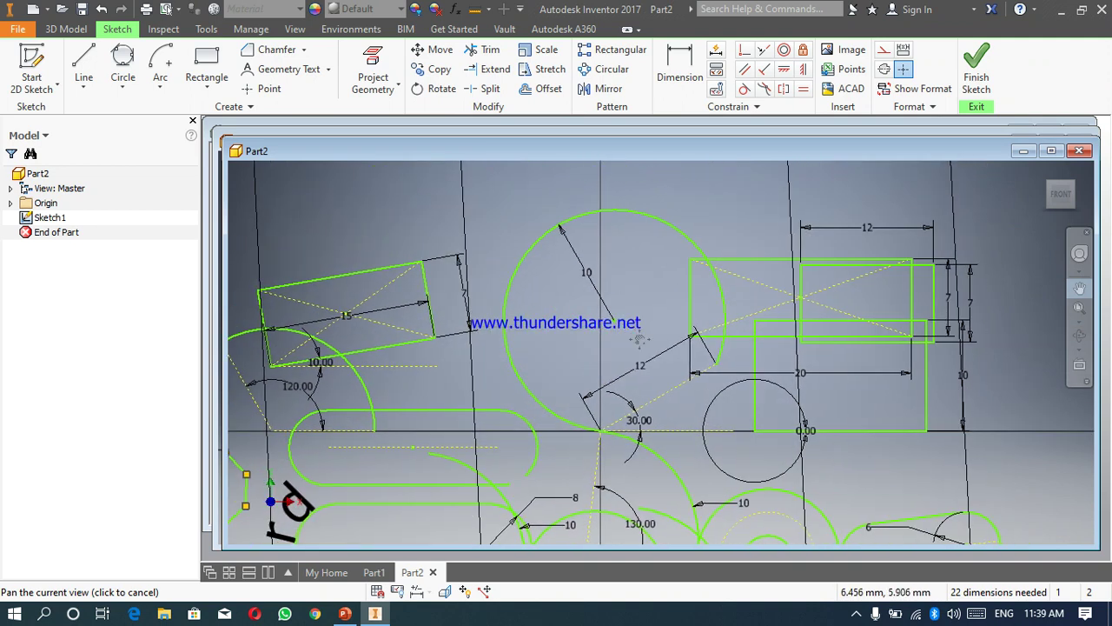
right_click(569, 297)
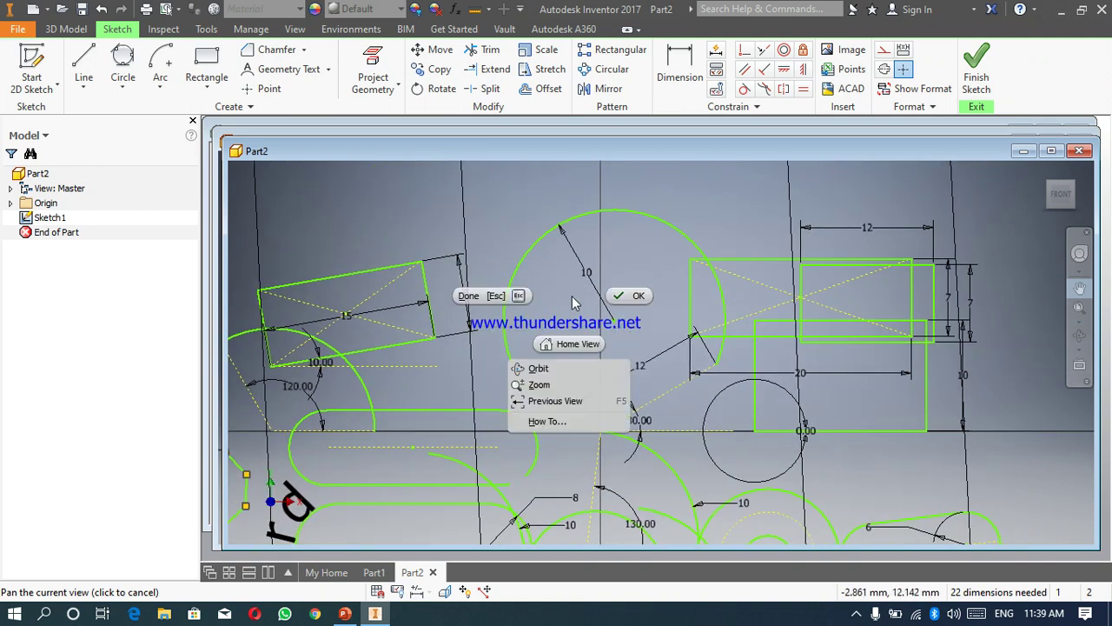
click(632, 297)
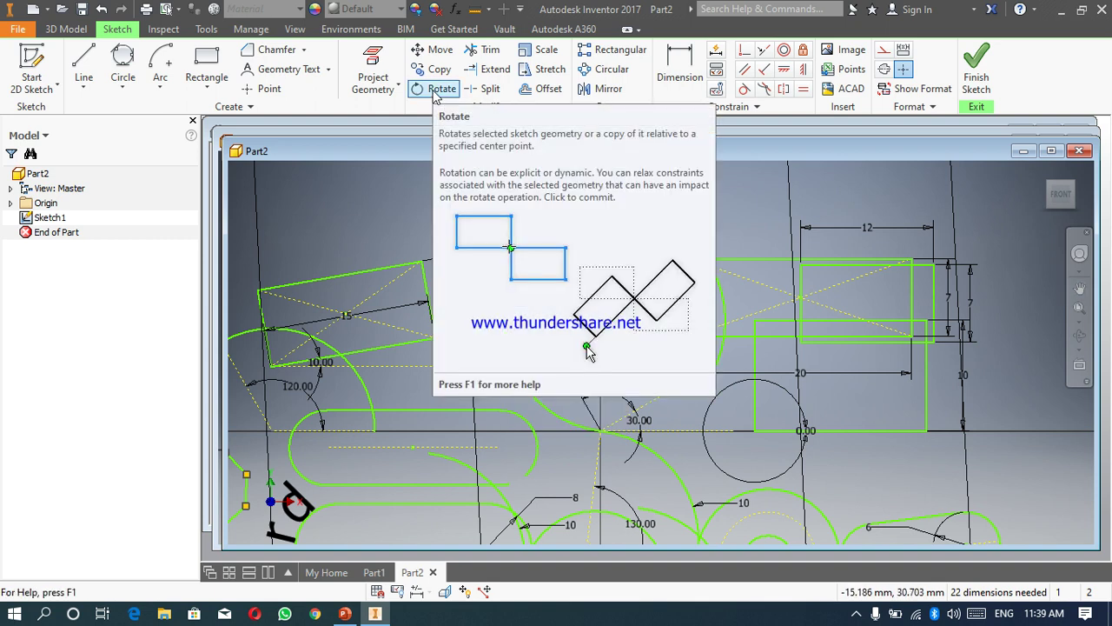
click(435, 90)
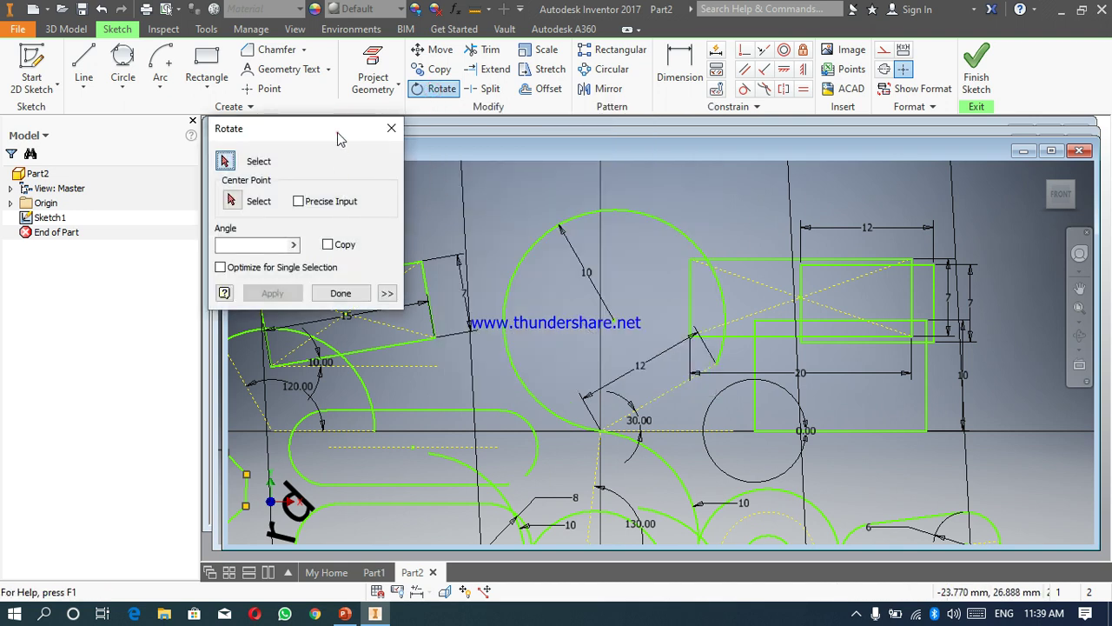
drag(338, 134, 674, 65)
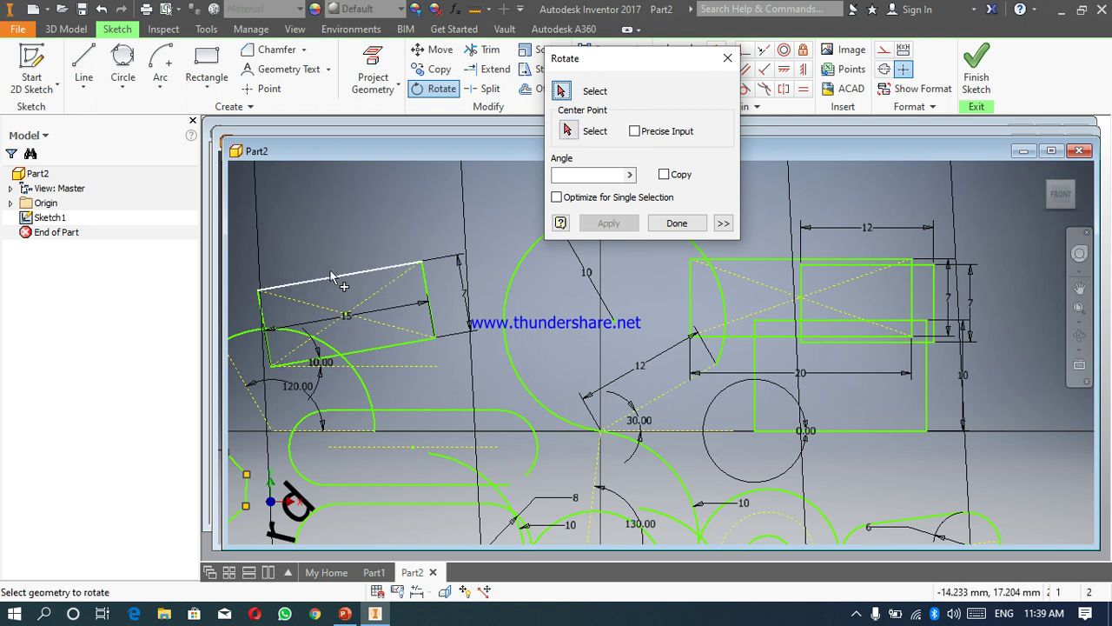
mouse_move(429, 234)
mouse_down()
mouse_move(341, 367)
mouse_move(263, 375)
mouse_up()
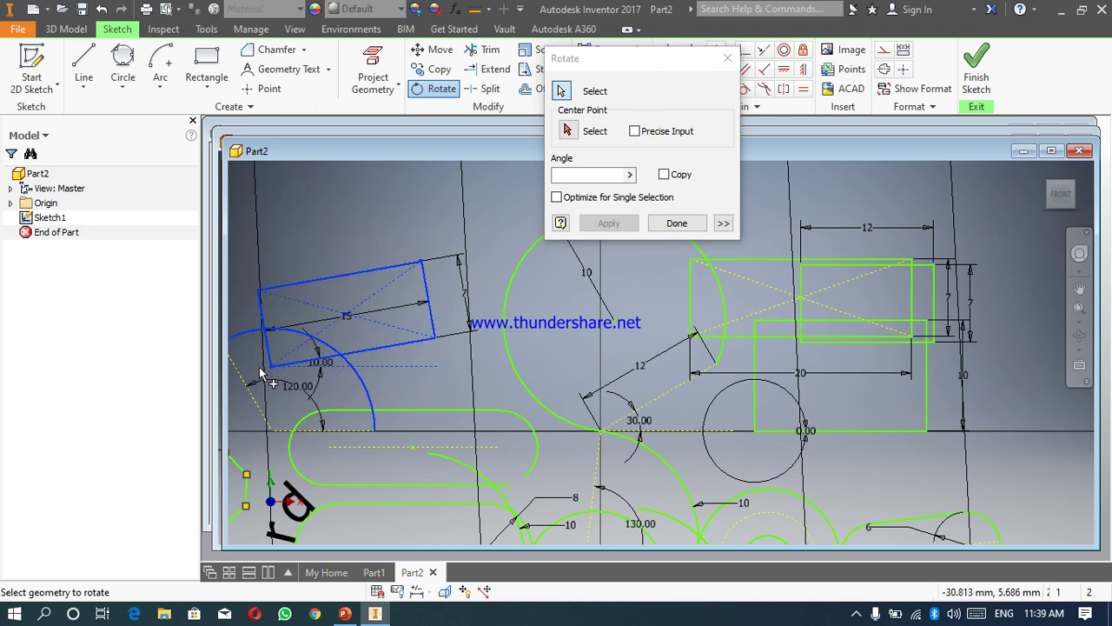
click(424, 236)
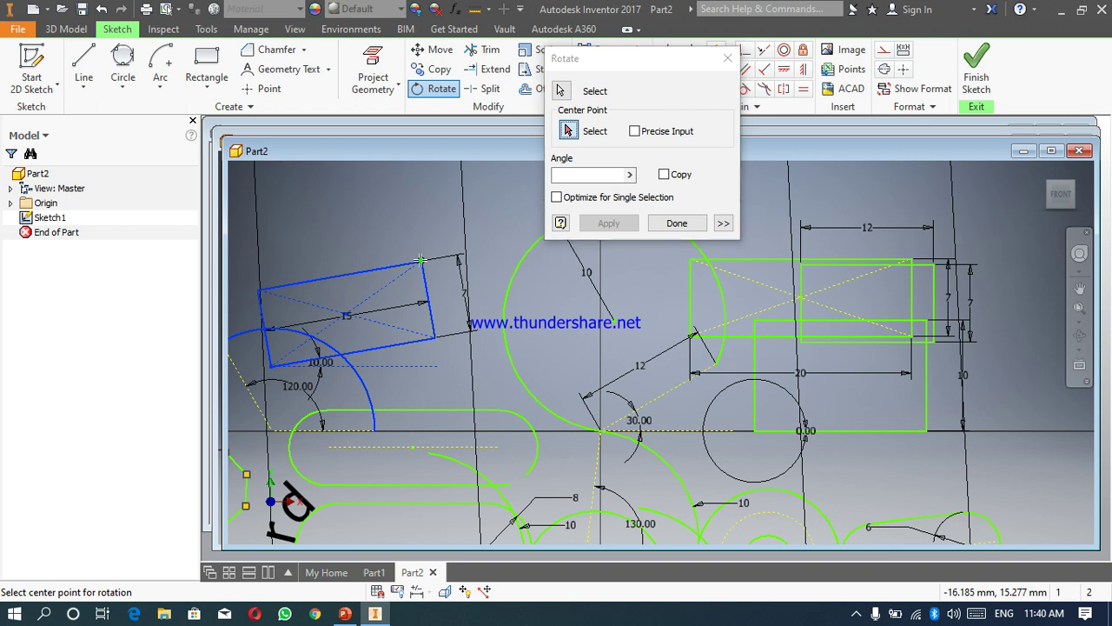
click(420, 259)
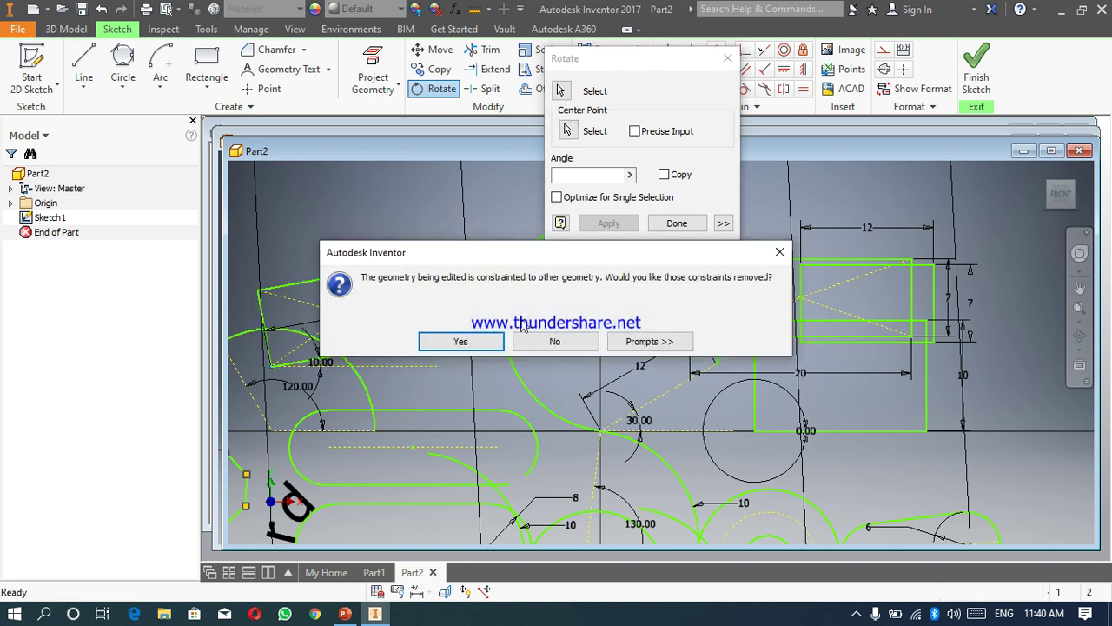
click(665, 344)
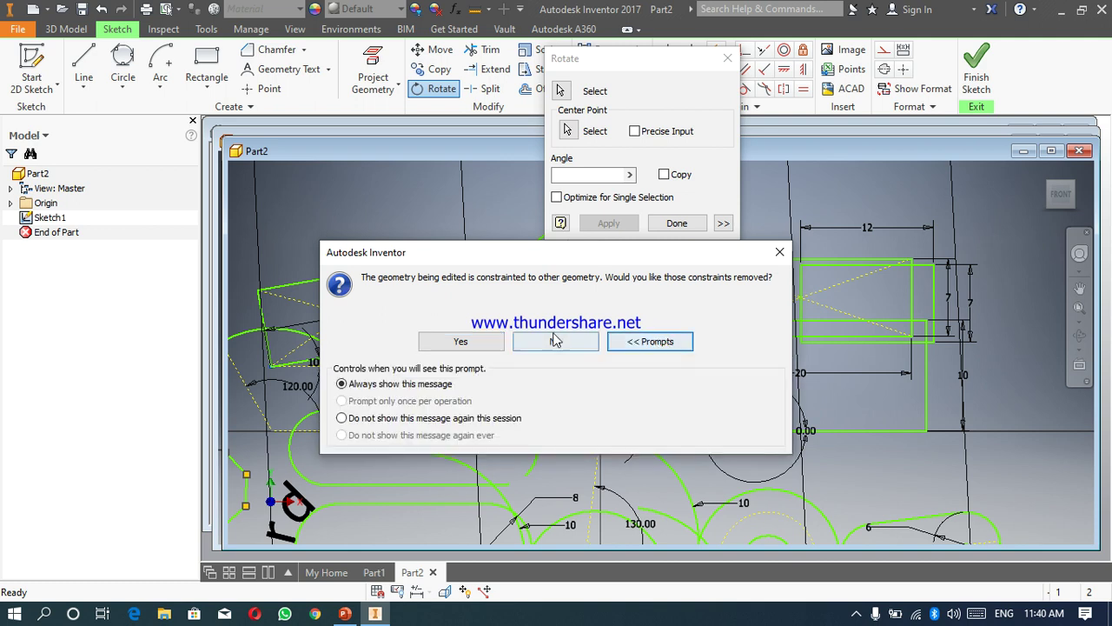
click(461, 341)
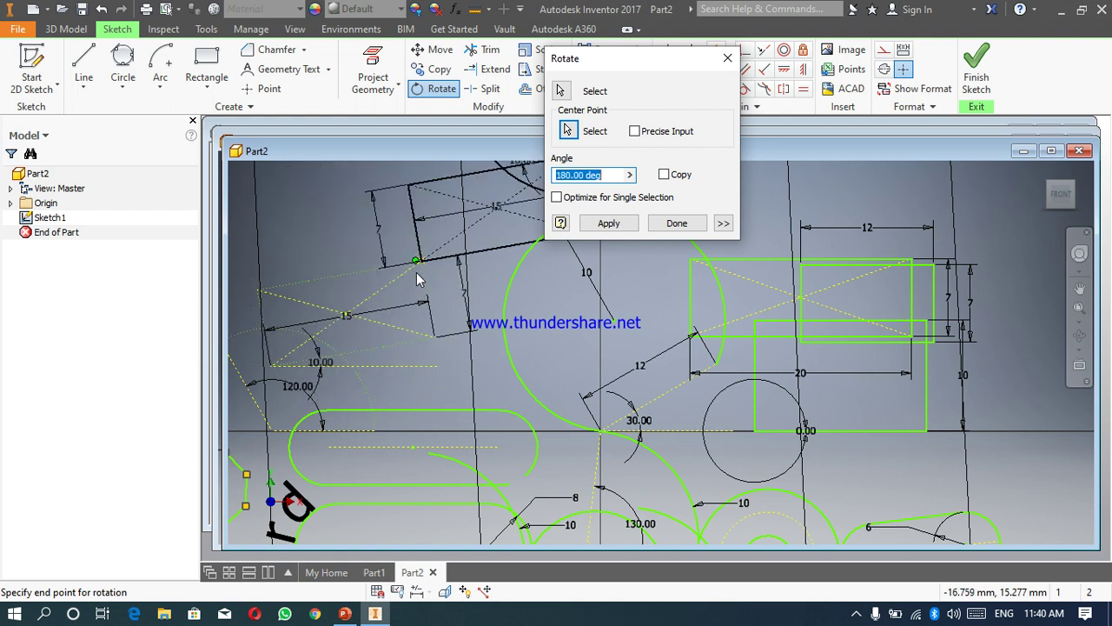
click(417, 276)
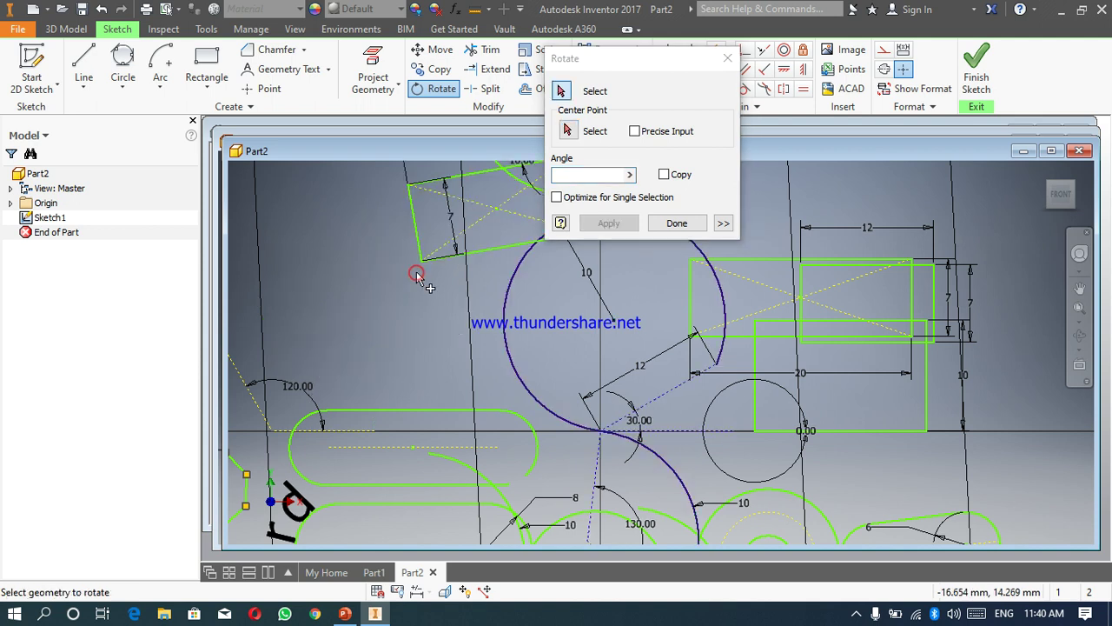
click(677, 224)
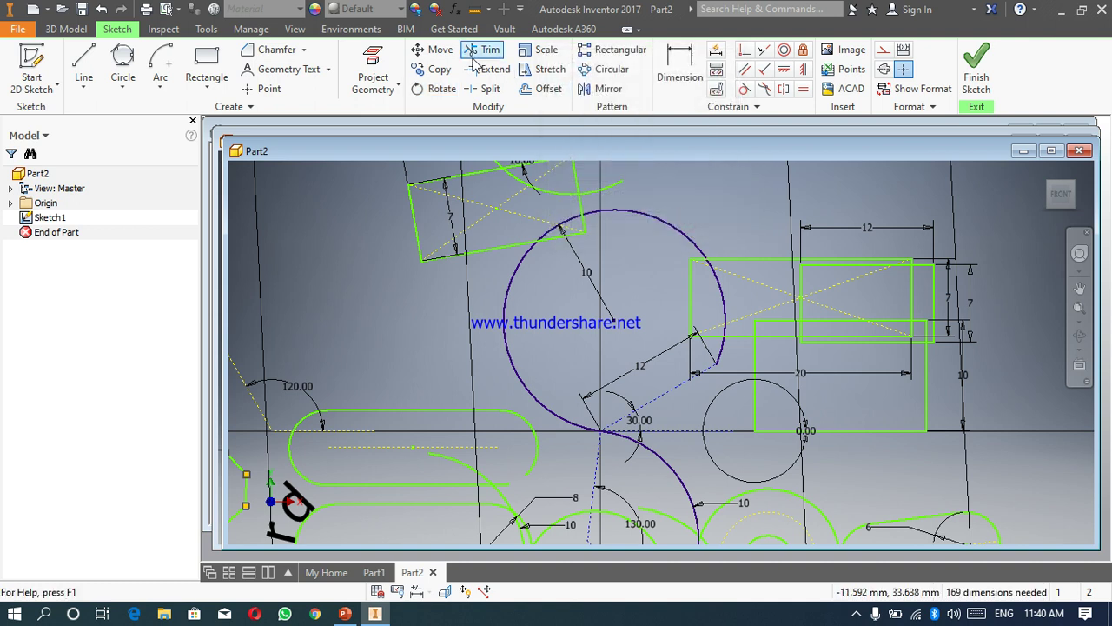